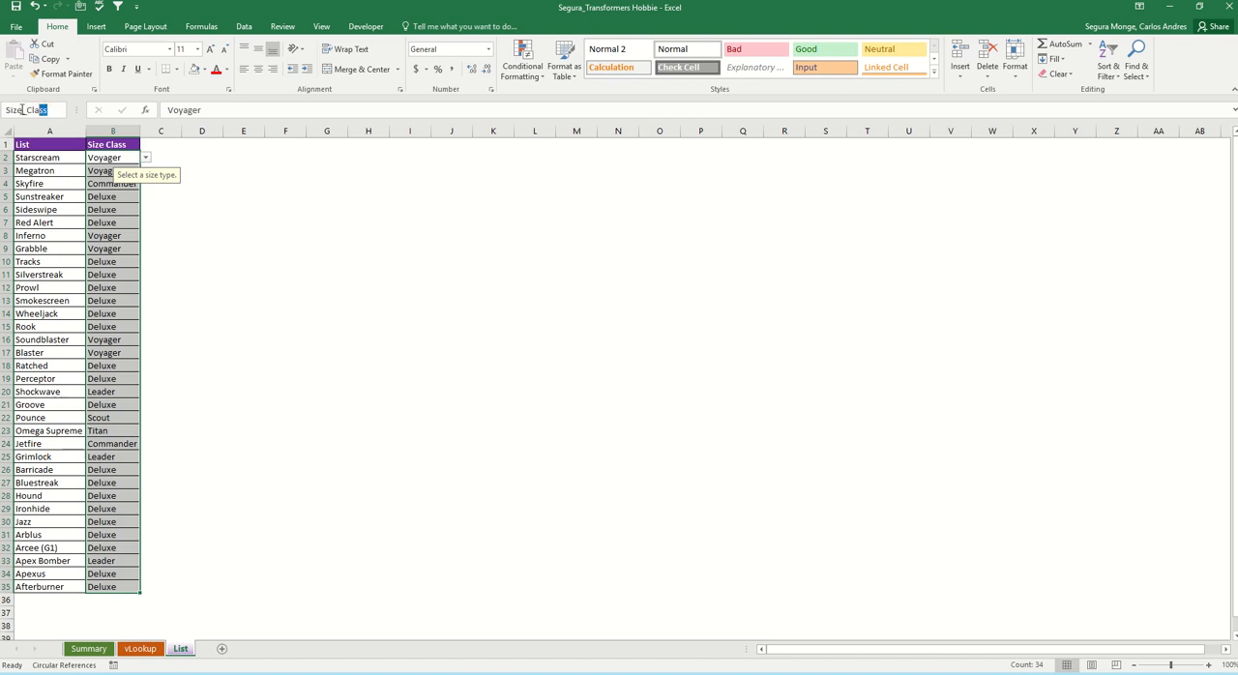
# Step: Assign the name Size_Class to the selected size entries in B2:B35
pyautogui.moveTo(21, 109); pyautogui.dragTo(2, 121)
pyautogui.press('Return')
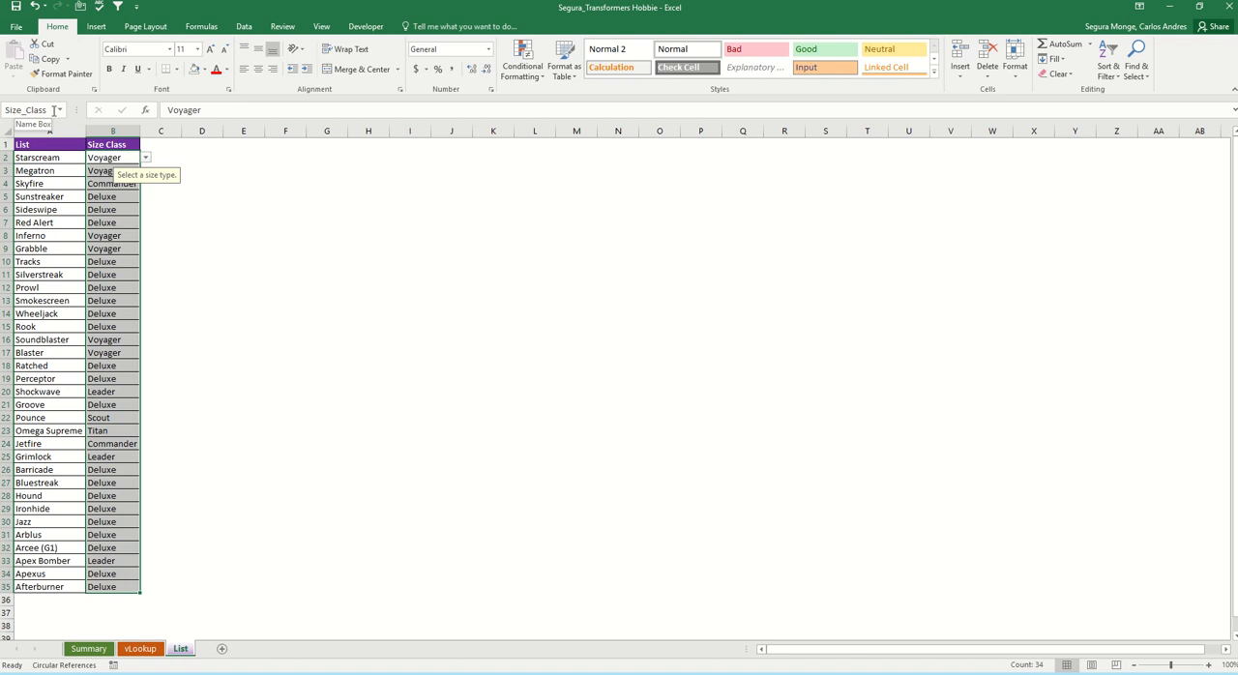
pyautogui.click(67, 161)
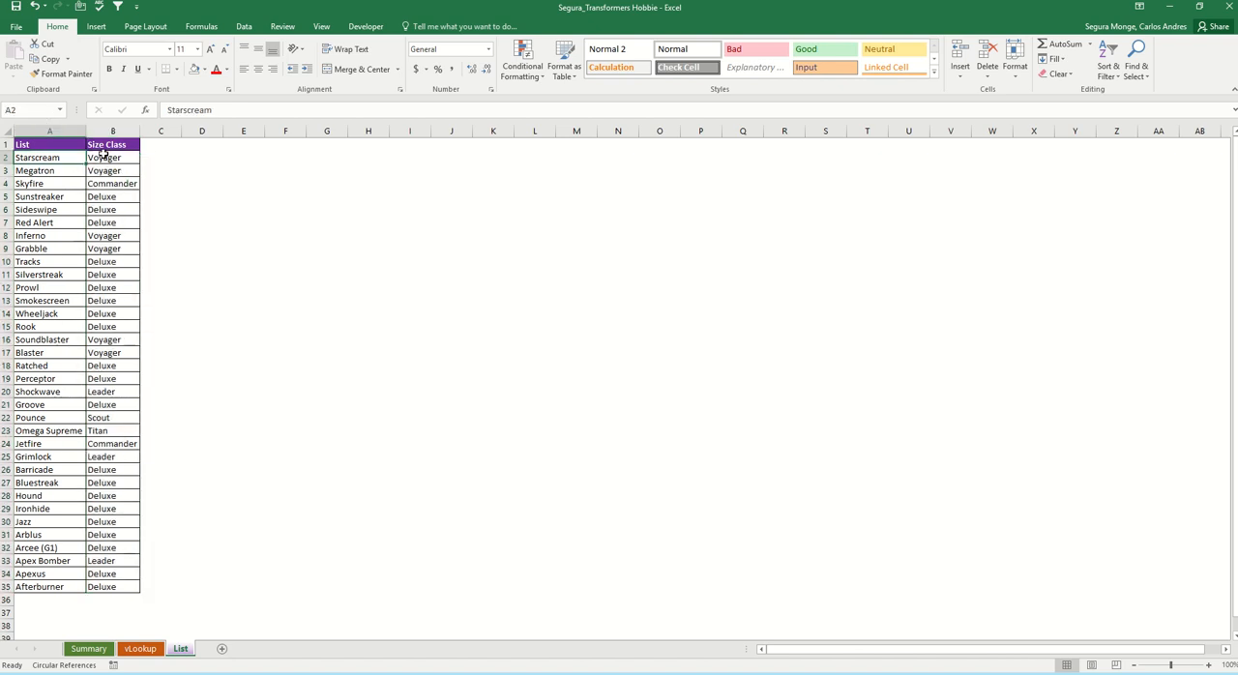
# Step: Create an Equal To highlight rule for "Titan" on the size entries in B2:B35, using a custom format
pyautogui.click(103, 156)
pyautogui.hotkey('ctrl', 'shift', 'Down')
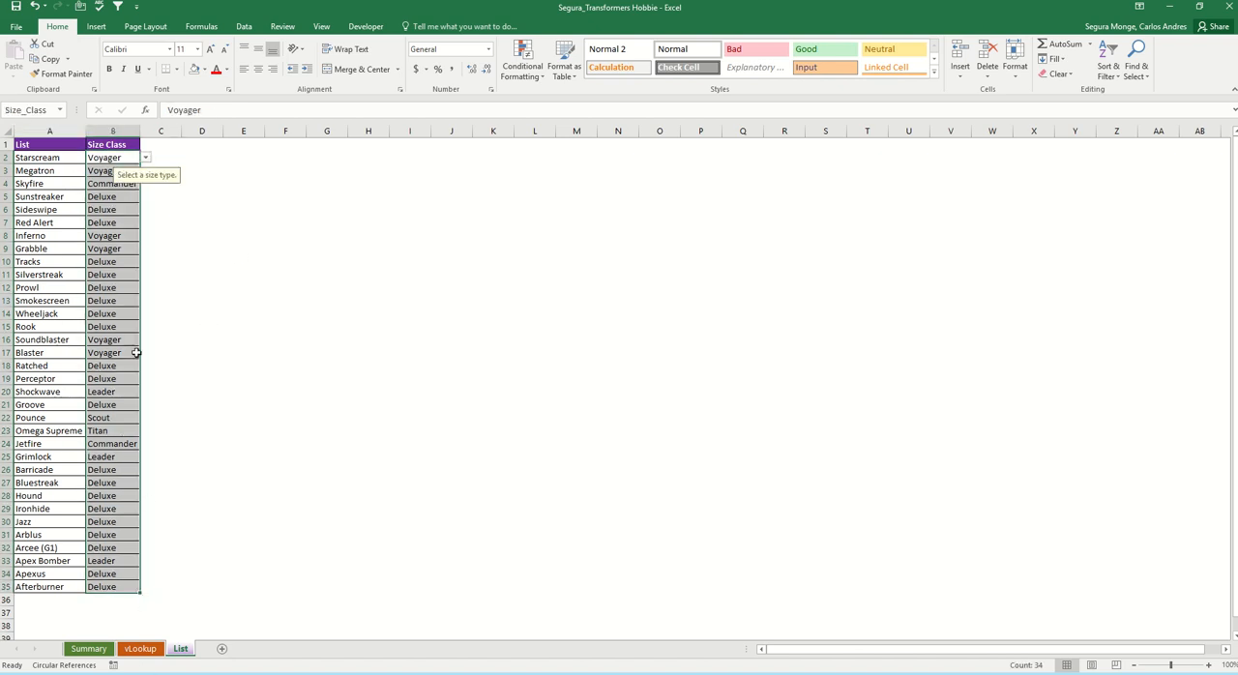
pyautogui.click(522, 65)
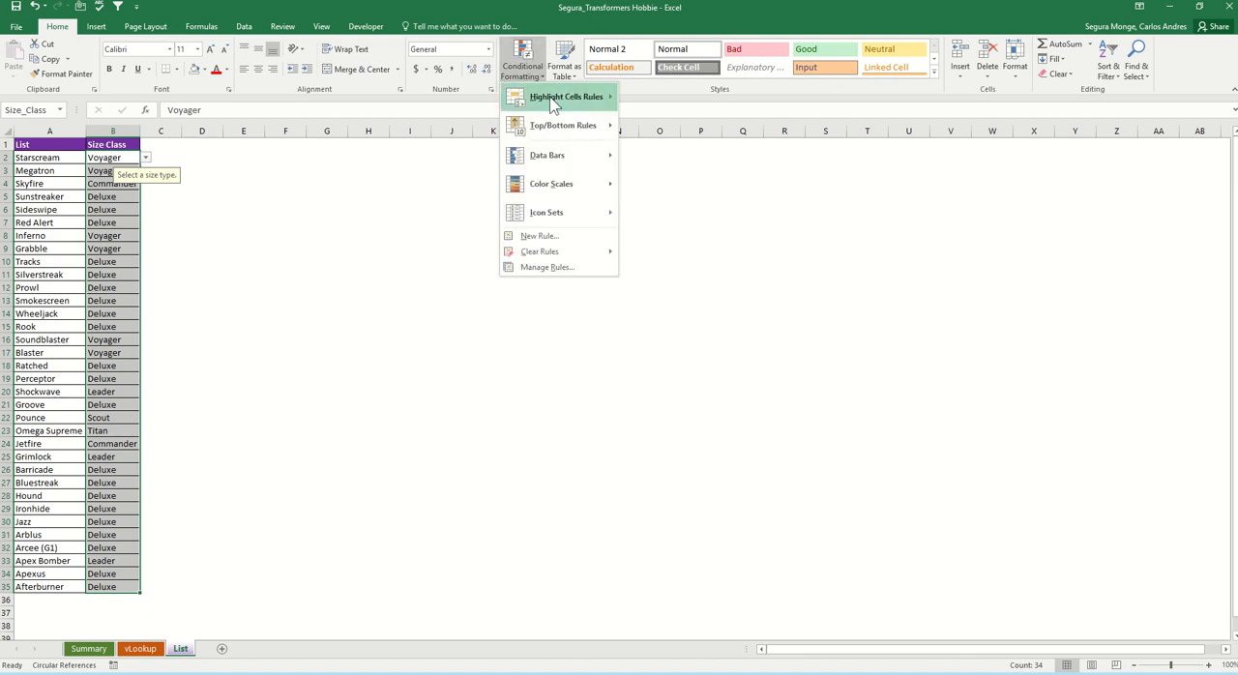
pyautogui.moveTo(554, 105)
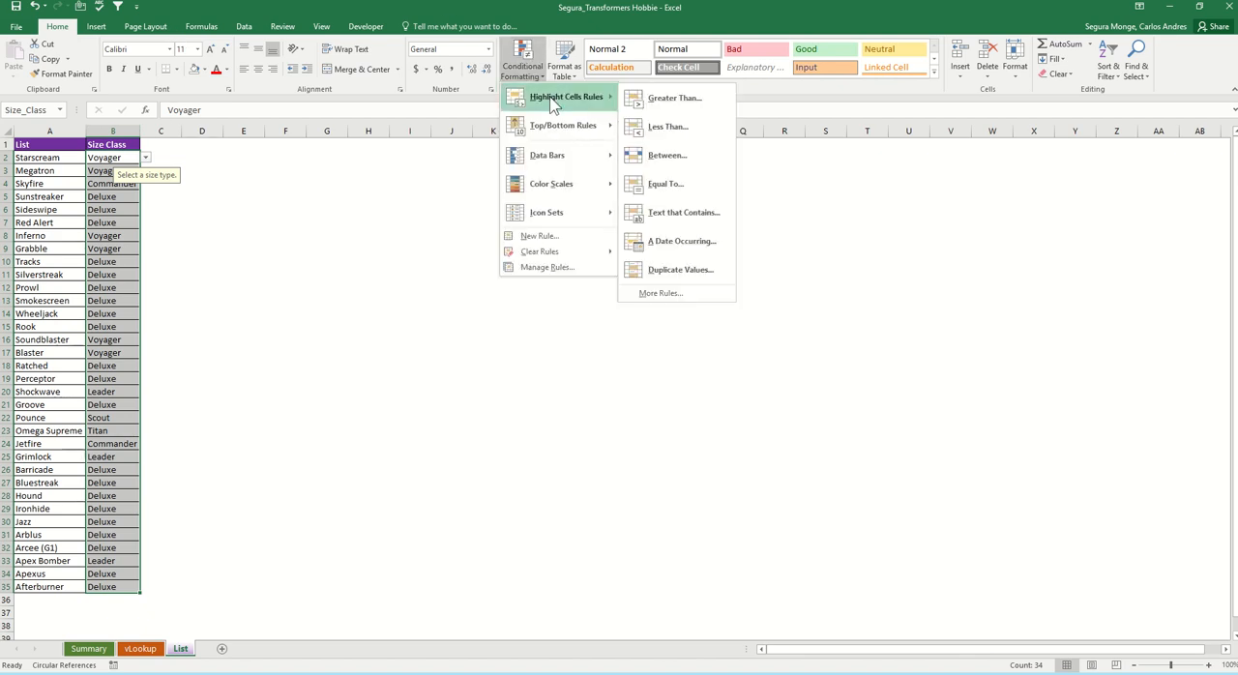
pyautogui.click(663, 186)
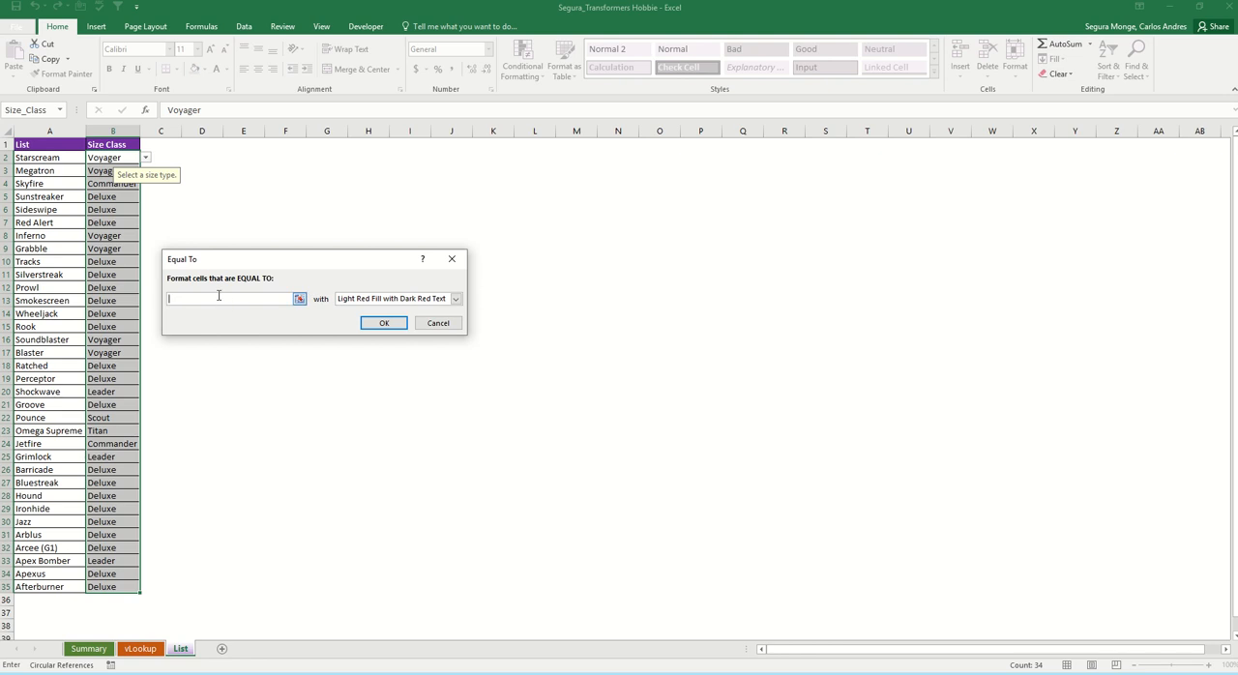
pyautogui.write('Titan')
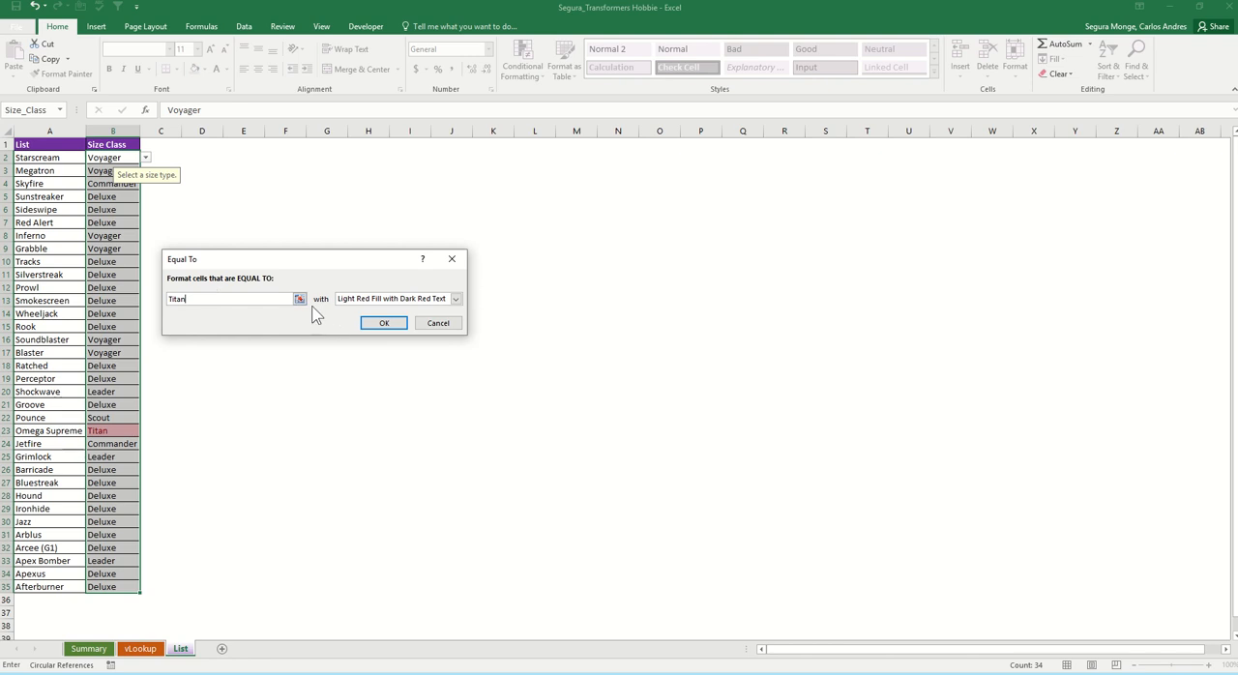
pyautogui.click(396, 300)
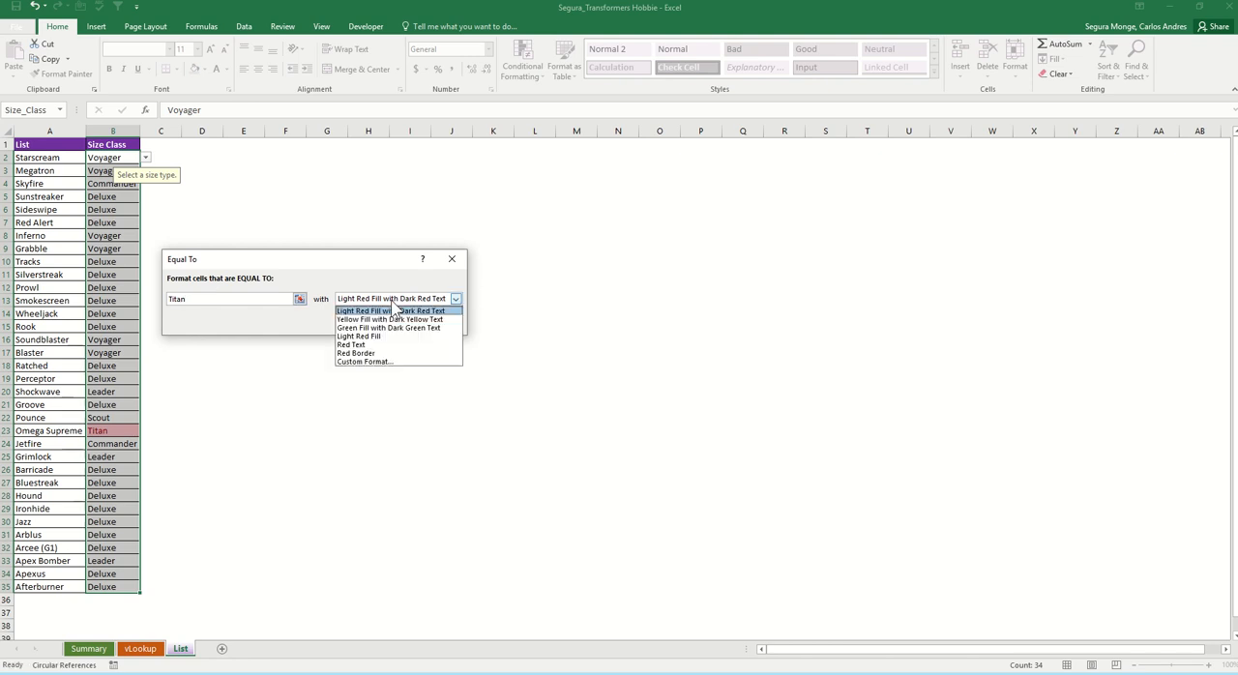
pyautogui.click(385, 362)
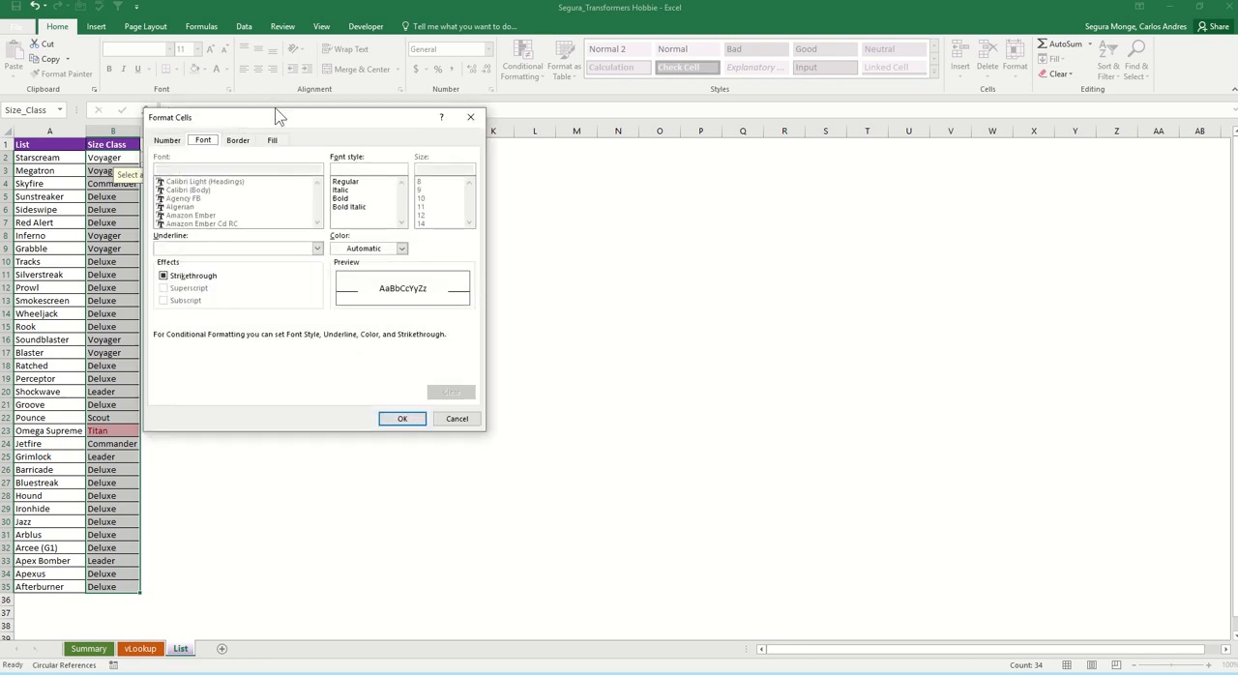
# Step: Set the Titan rule's format to a green fill with bold purple text and apply the rule
pyautogui.moveTo(278, 117); pyautogui.dragTo(545, 174)
pyautogui.click(541, 198)
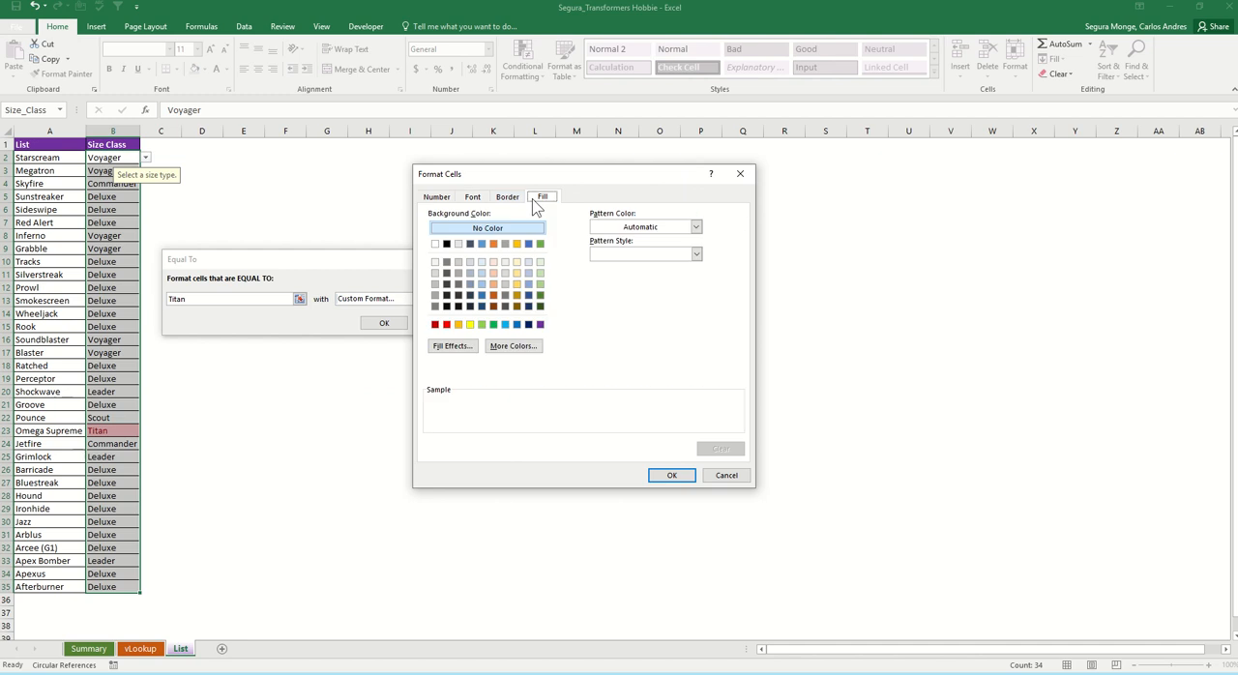
pyautogui.click(493, 326)
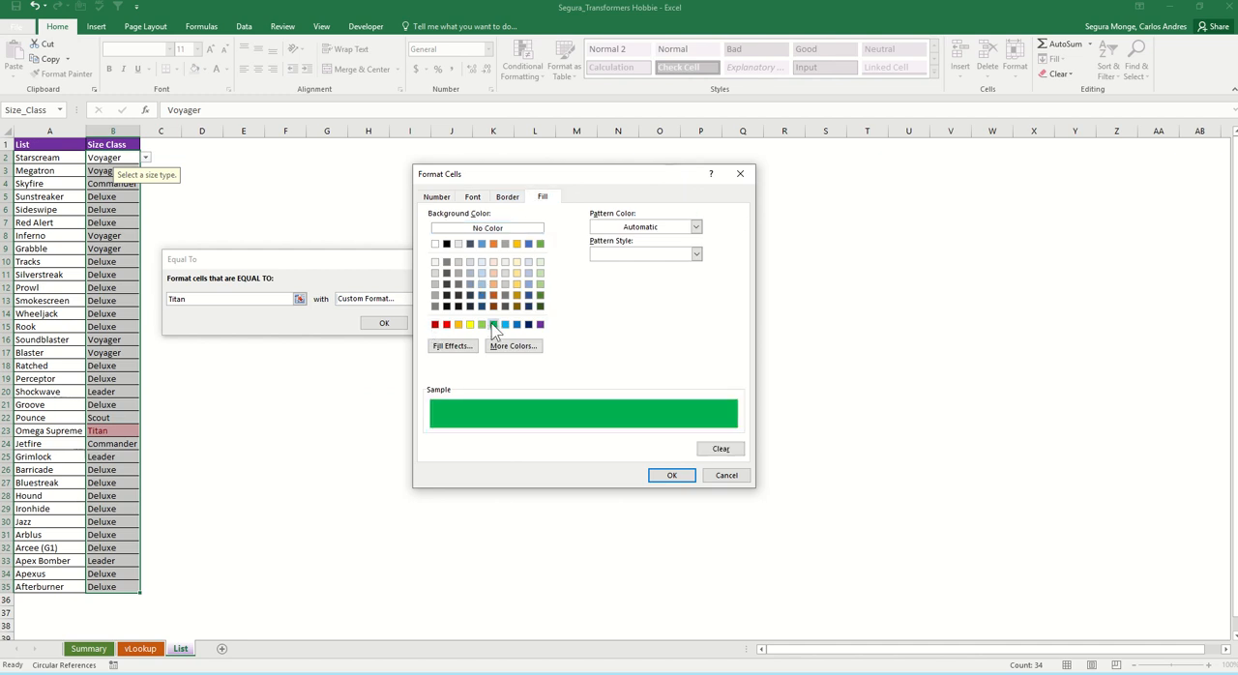
pyautogui.click(473, 198)
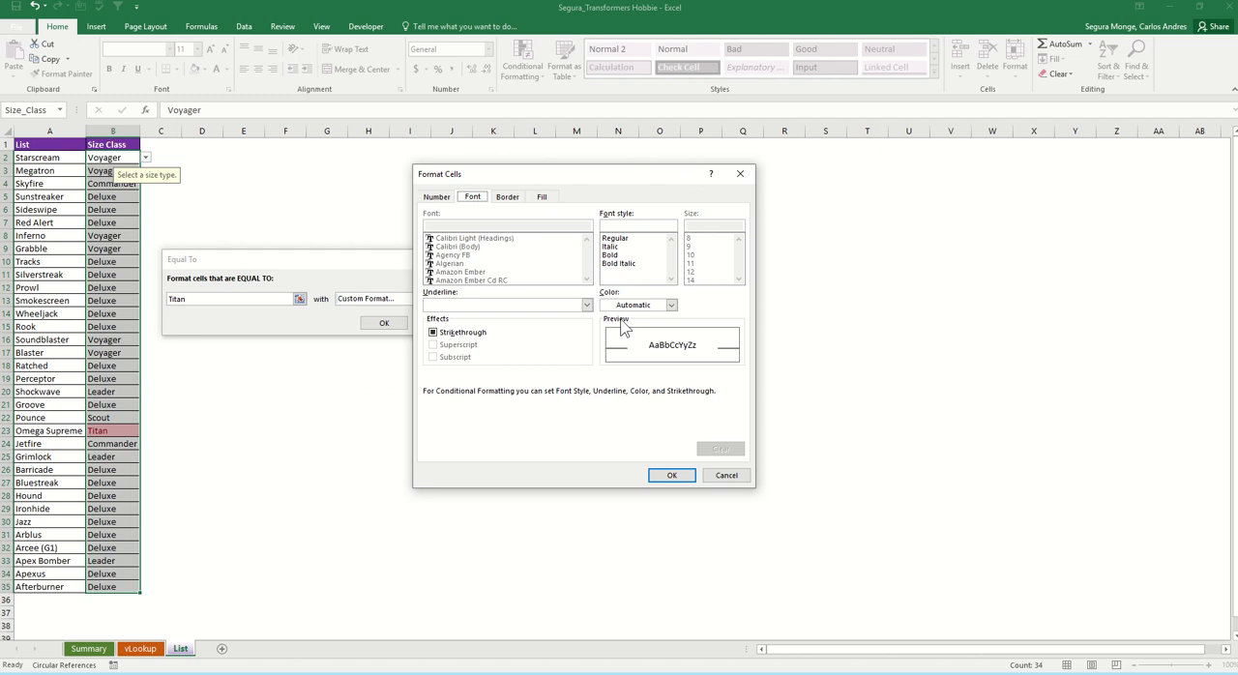
pyautogui.click(672, 305)
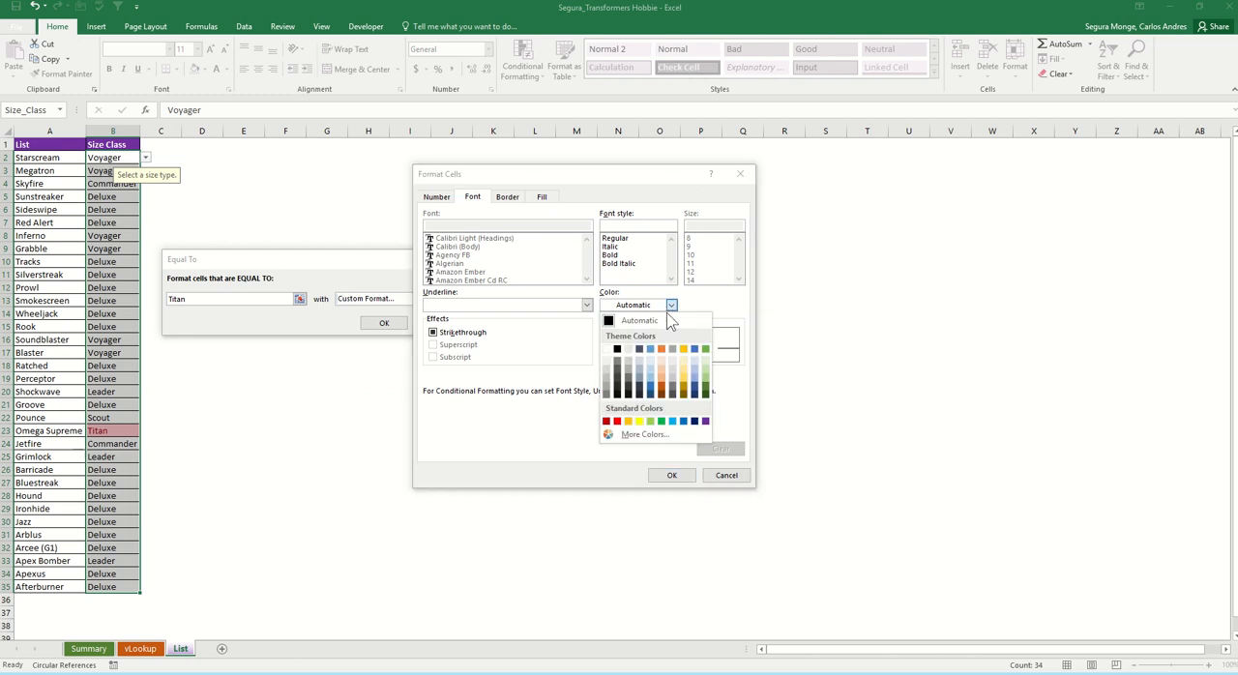
pyautogui.click(705, 421)
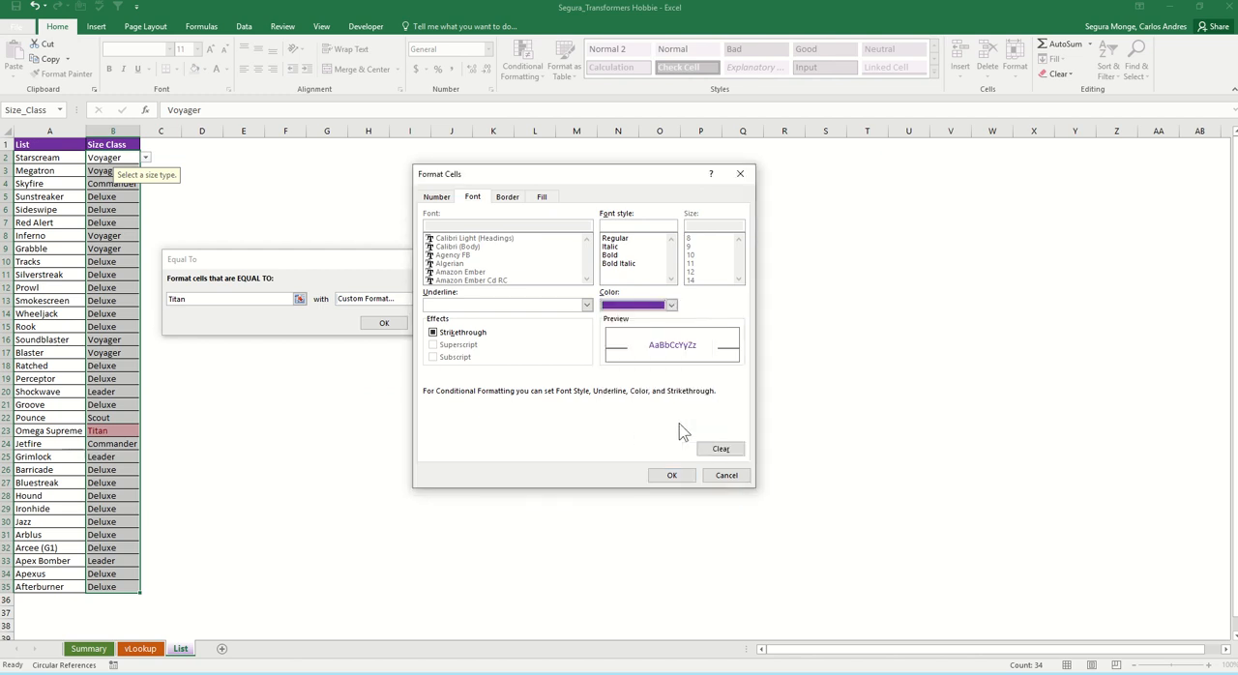
pyautogui.click(617, 255)
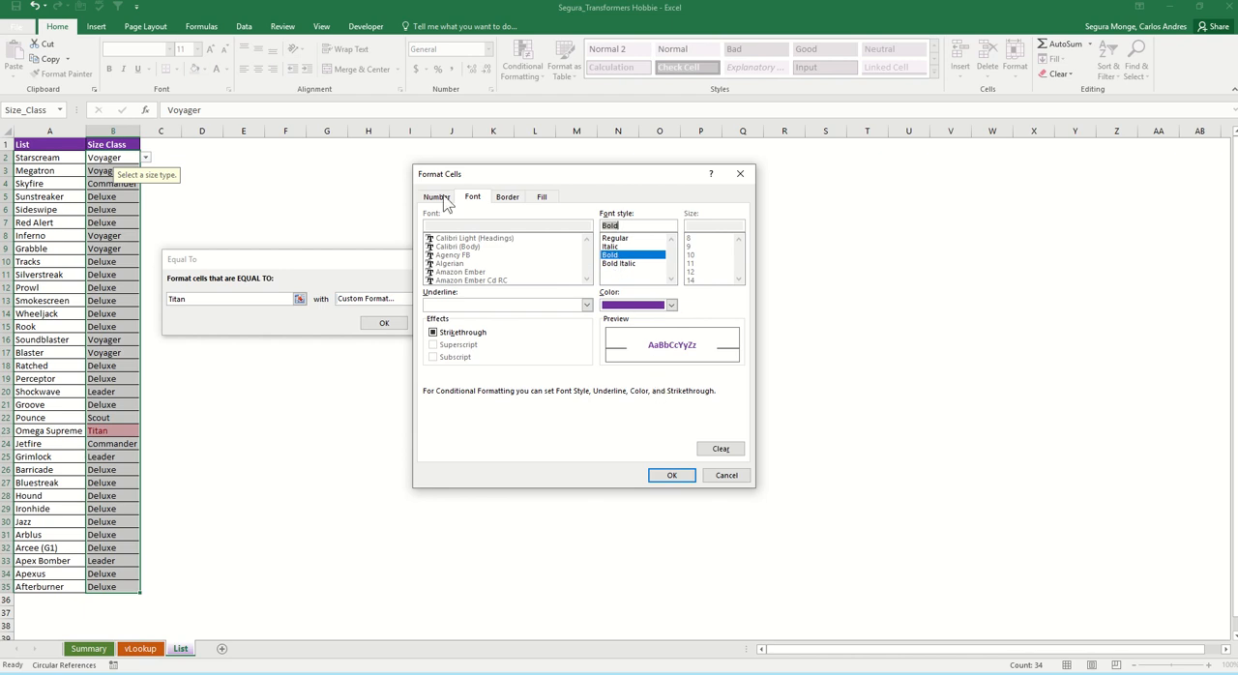
pyautogui.click(671, 476)
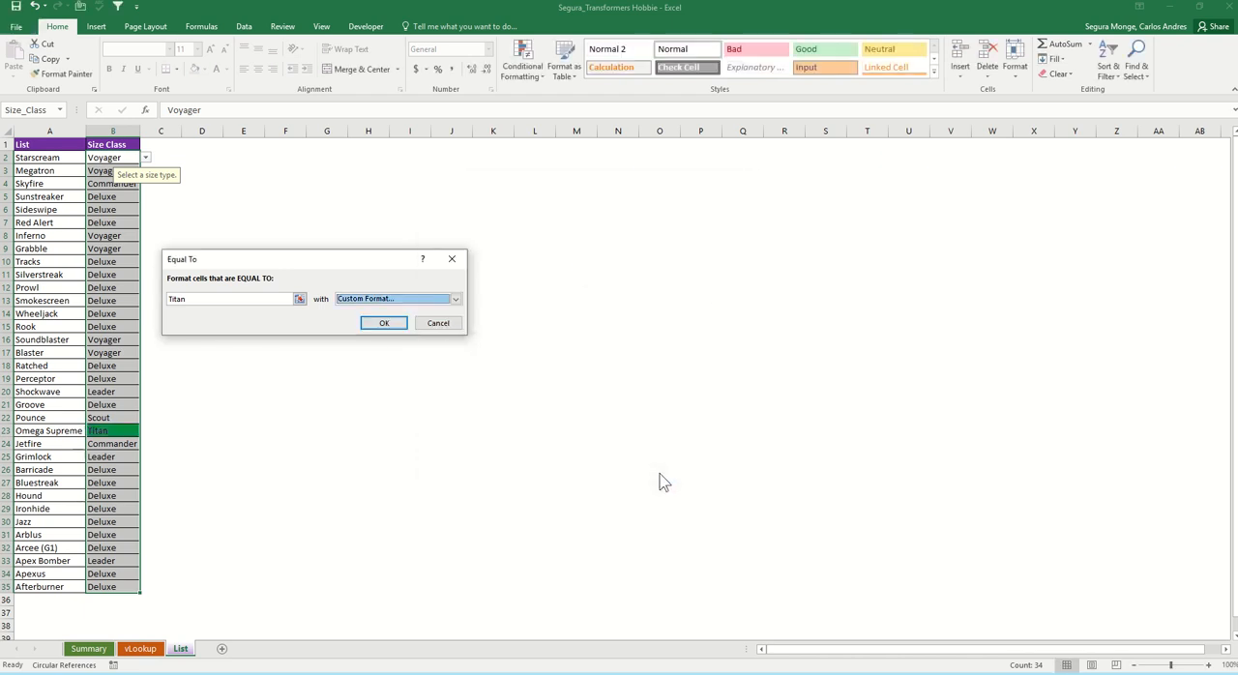
pyautogui.click(384, 325)
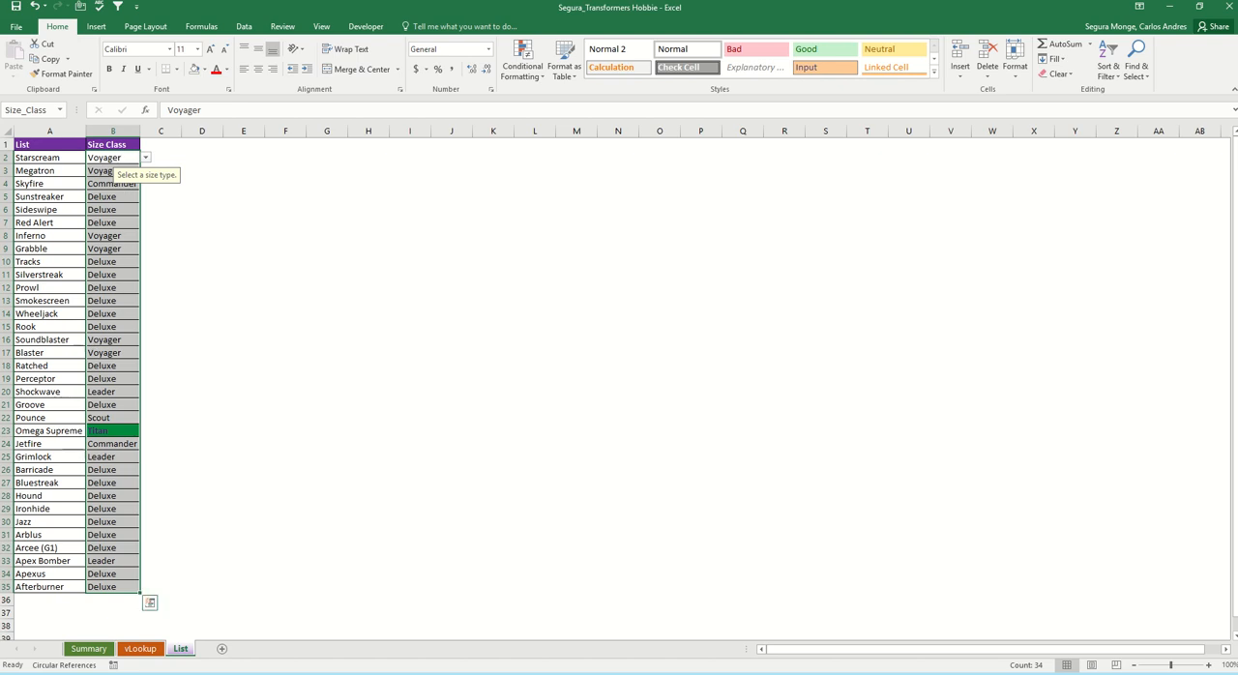
# Step: Create an Equal To highlight rule for "Voyager" on the same size entries, using a custom format
pyautogui.click(540, 76)
pyautogui.moveTo(547, 106)
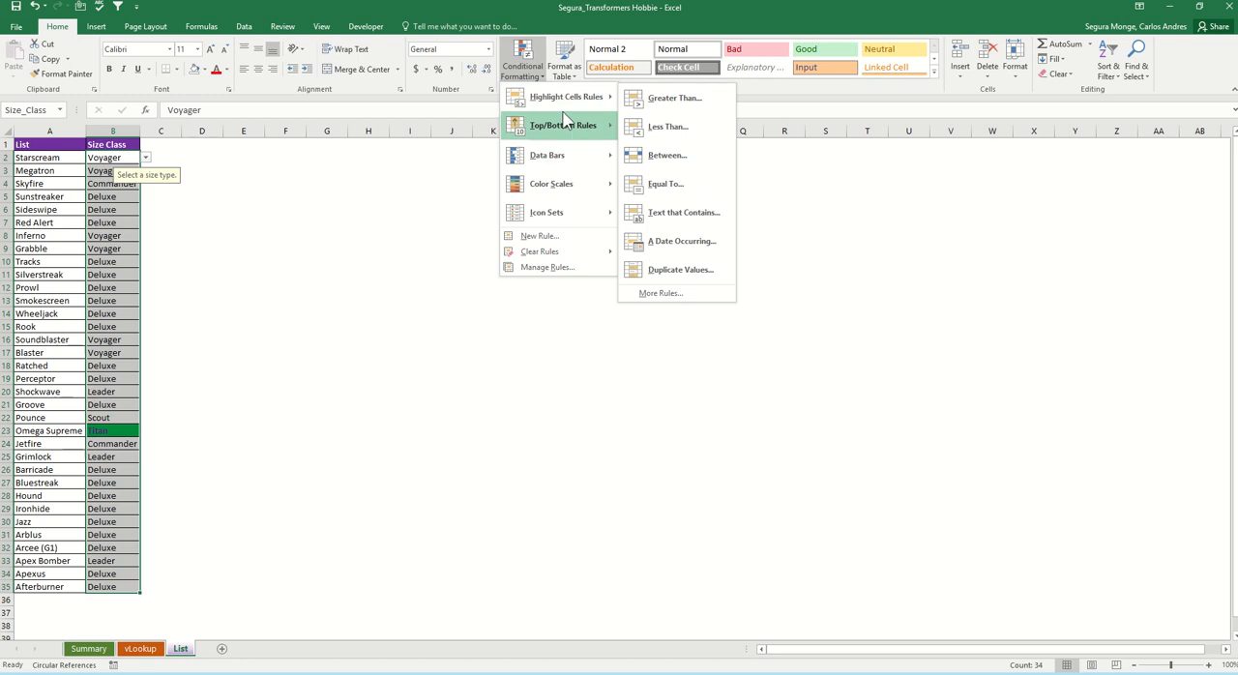
pyautogui.click(677, 185)
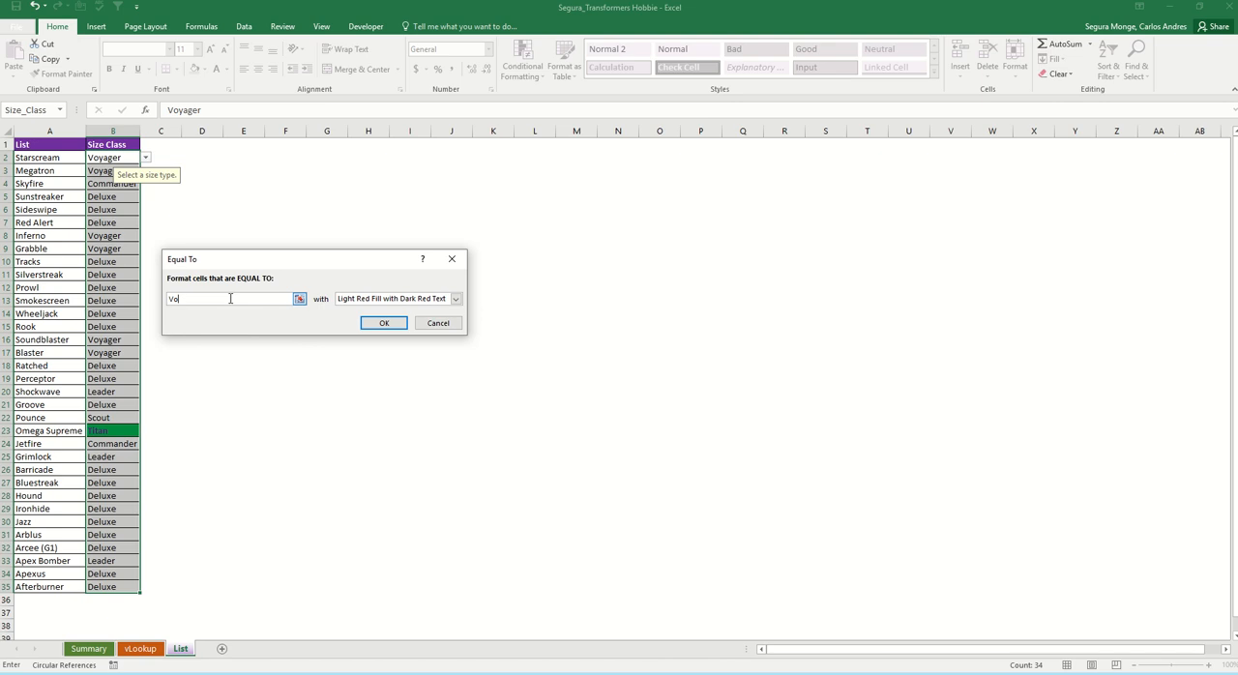
pyautogui.write('Voyager')
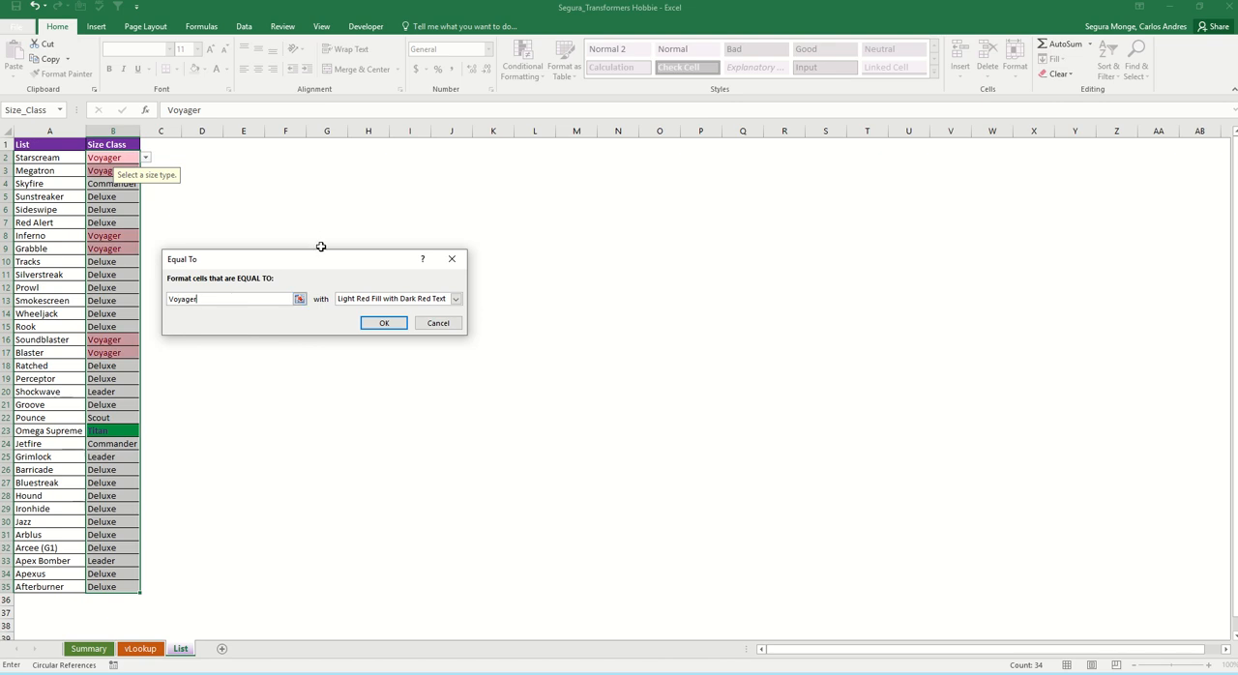
pyautogui.click(455, 299)
pyautogui.click(360, 364)
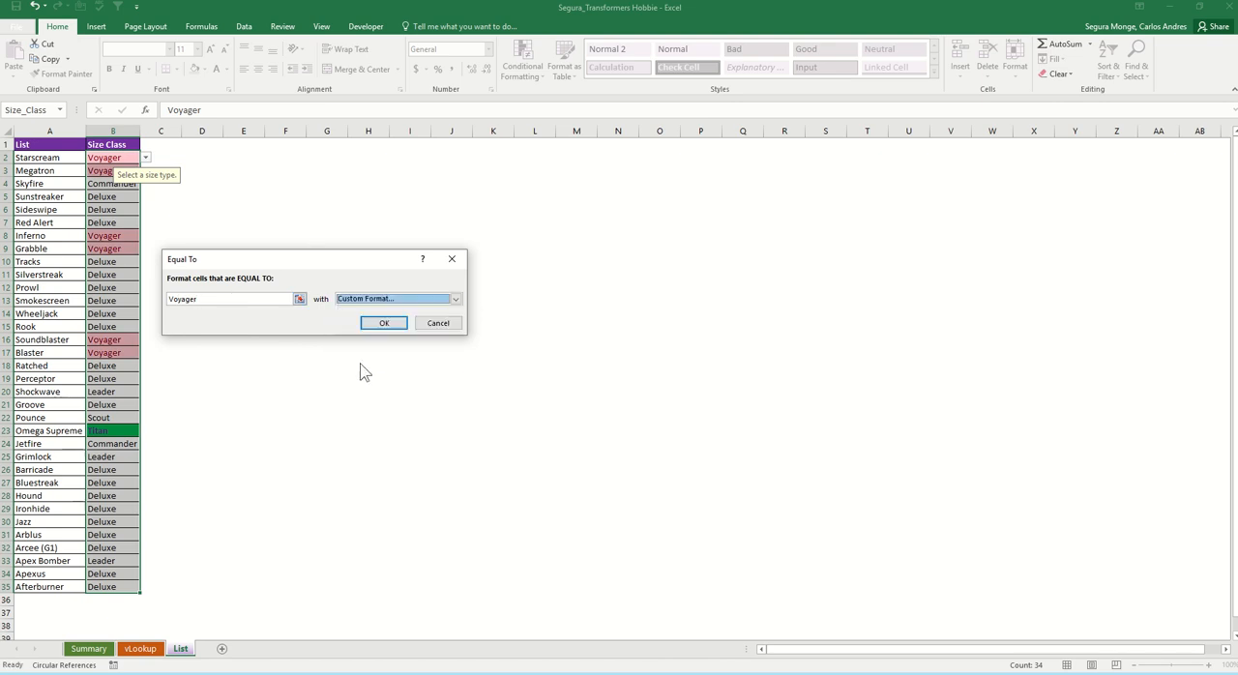
# Step: Set the Voyager rule's format to a light gold fill with light blue text and apply the rule
pyautogui.click(270, 141)
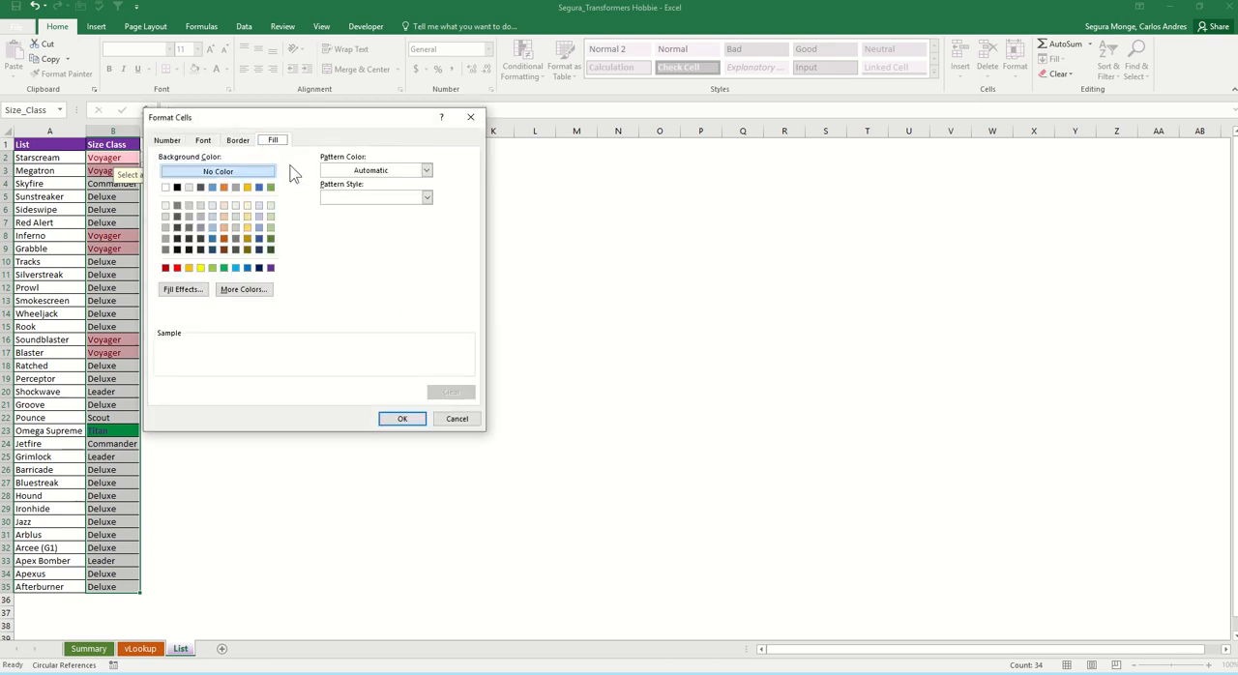
pyautogui.click(247, 228)
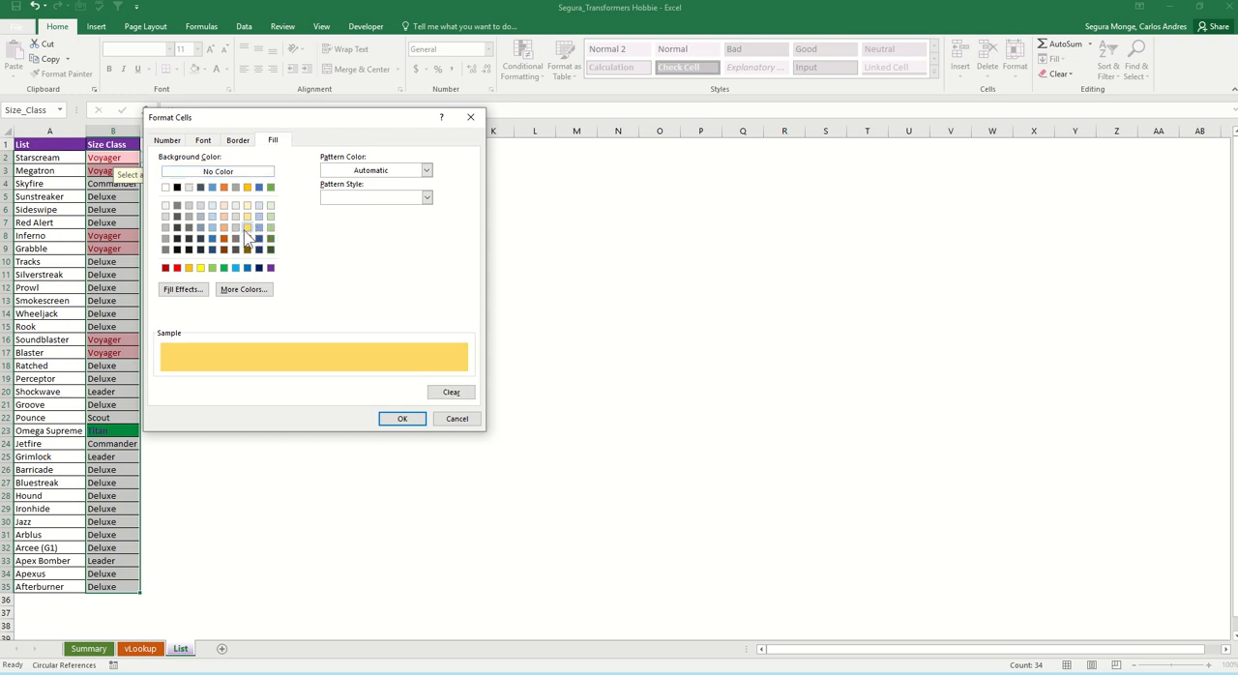
pyautogui.click(205, 142)
pyautogui.click(400, 249)
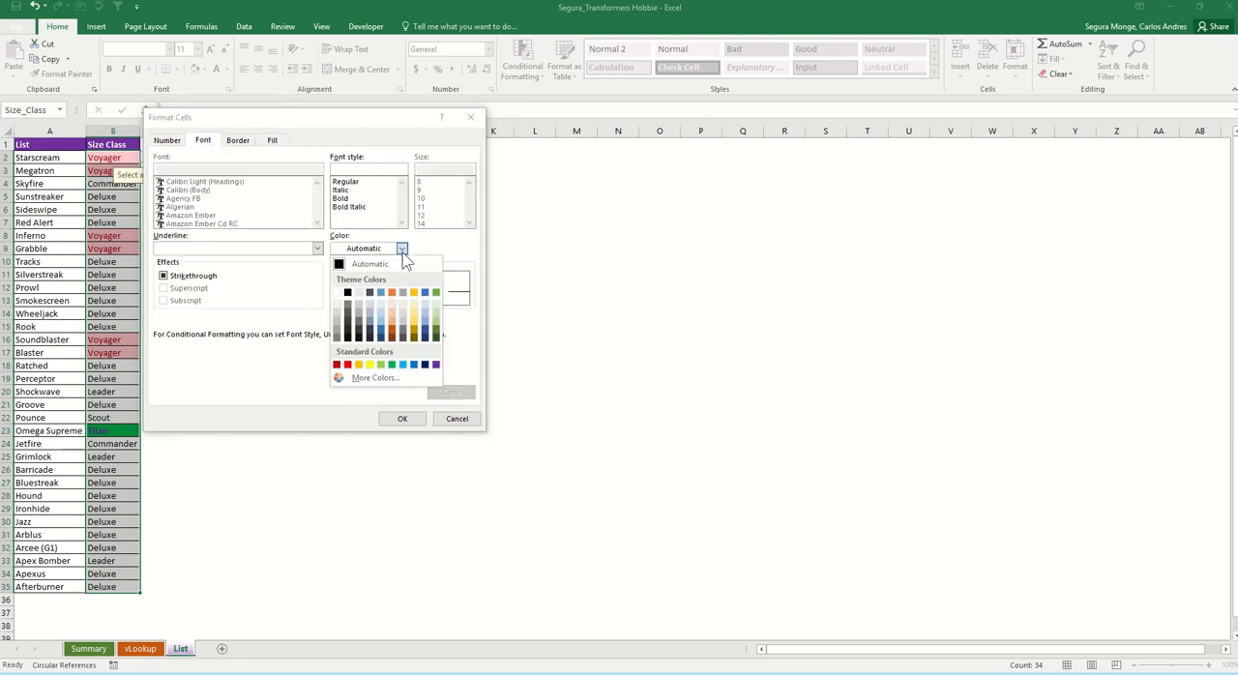
pyautogui.click(402, 365)
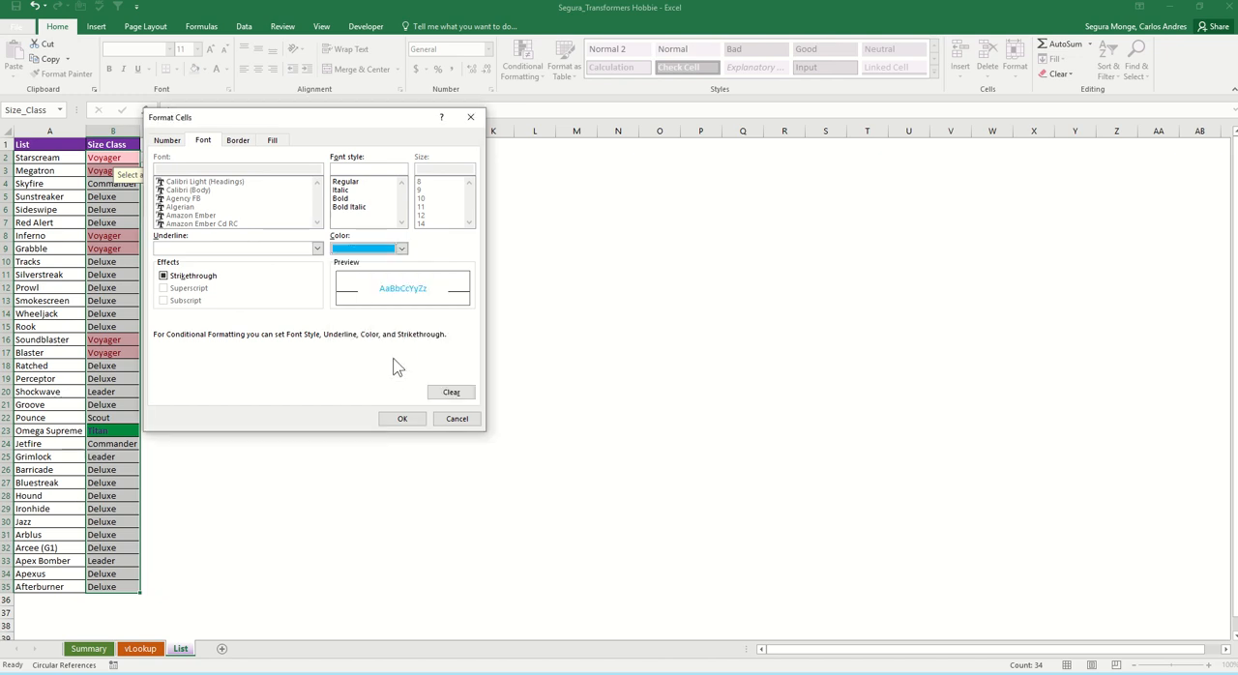
pyautogui.click(402, 419)
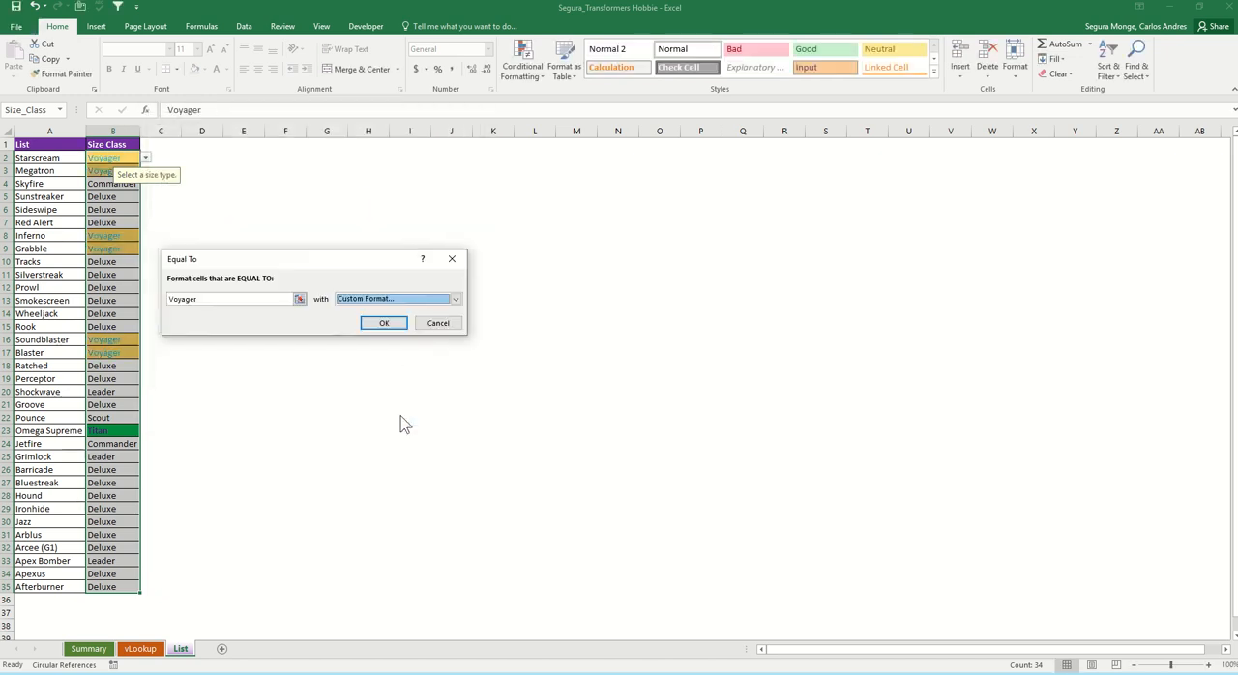
pyautogui.click(387, 333)
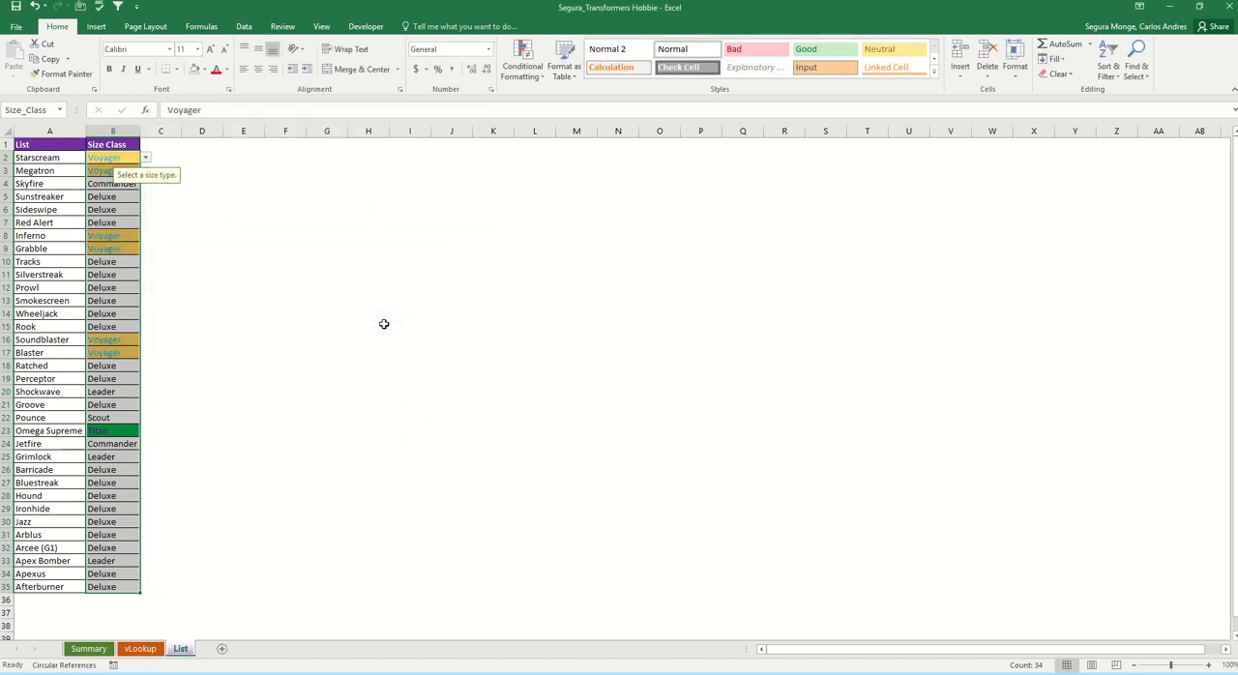
# Step: Create an Equal To highlight rule for "Deluxe" on the same size entries, using a custom format
pyautogui.click(531, 77)
pyautogui.moveTo(556, 98)
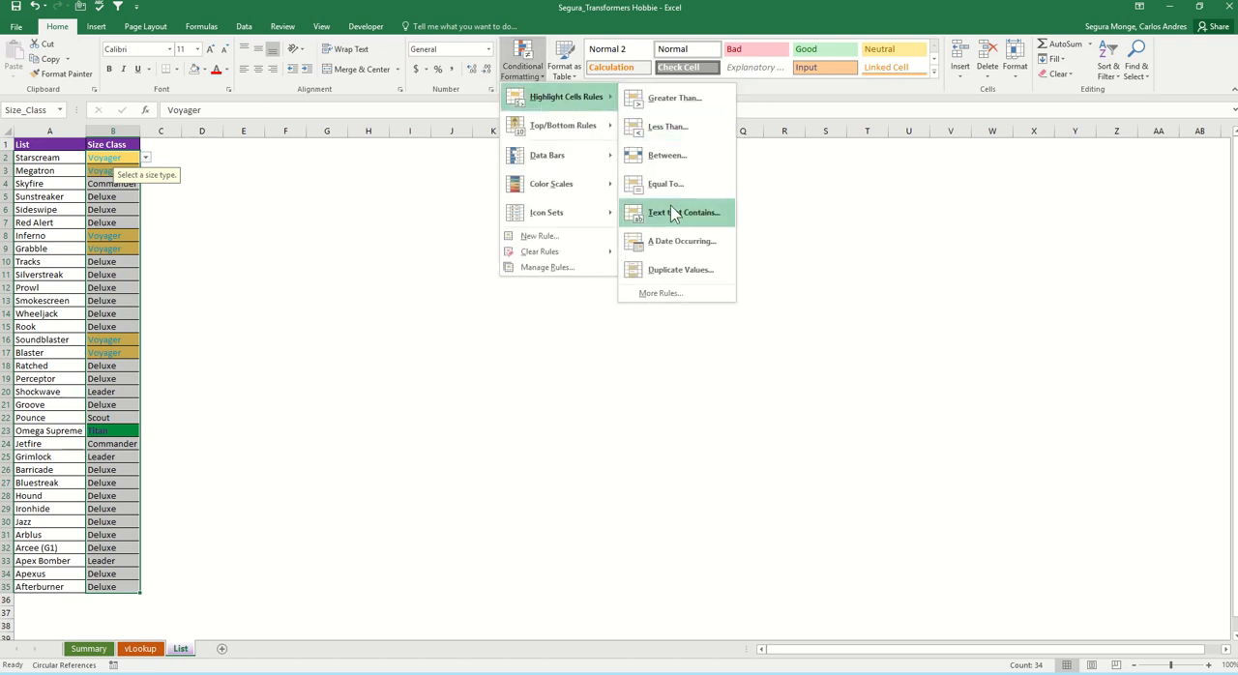
pyautogui.click(667, 184)
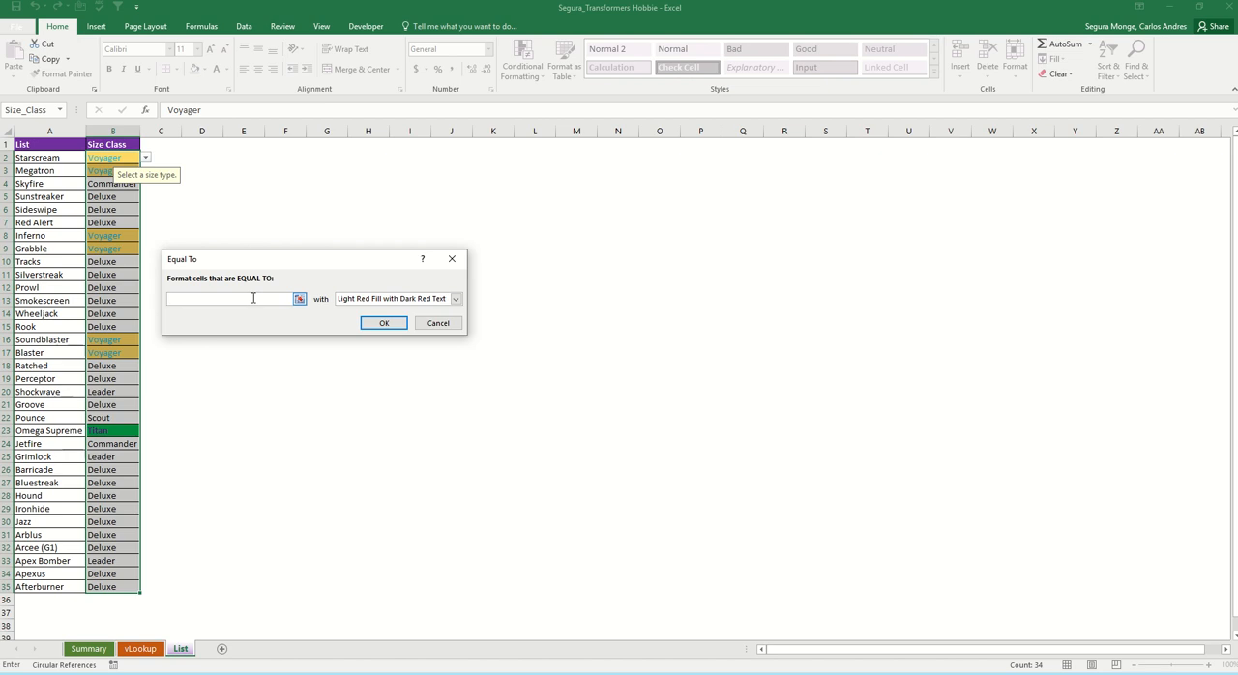
pyautogui.write('Deluxe')
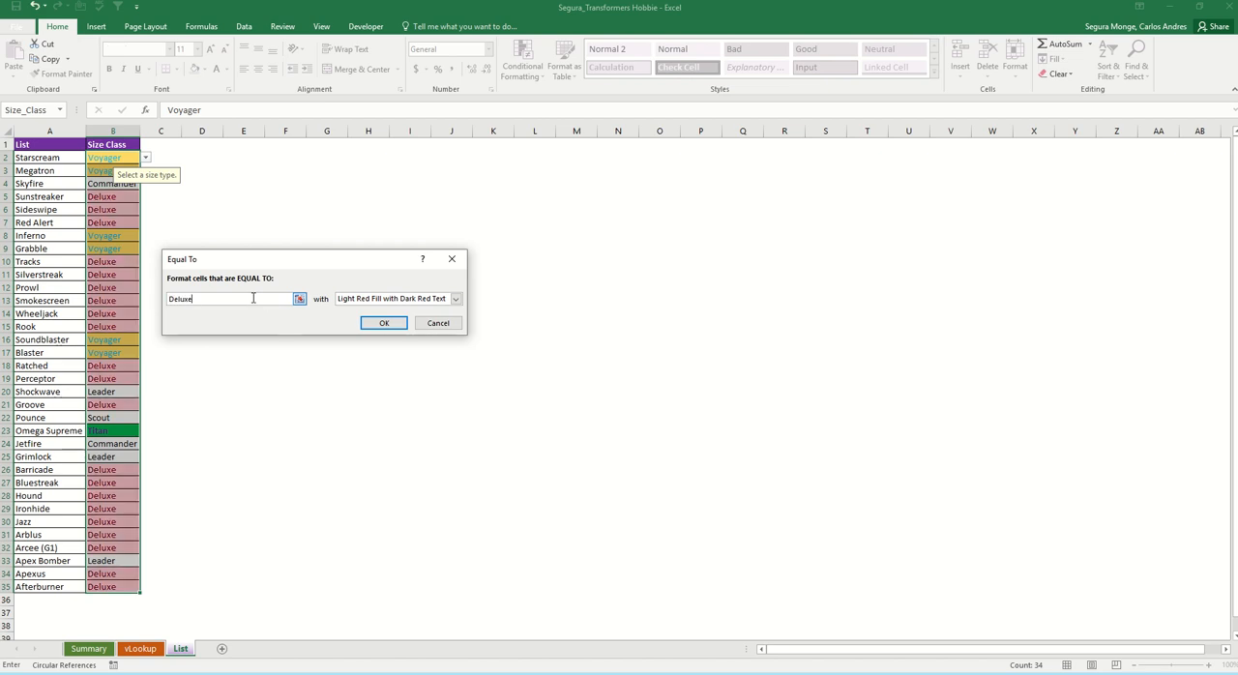
pyautogui.click(398, 307)
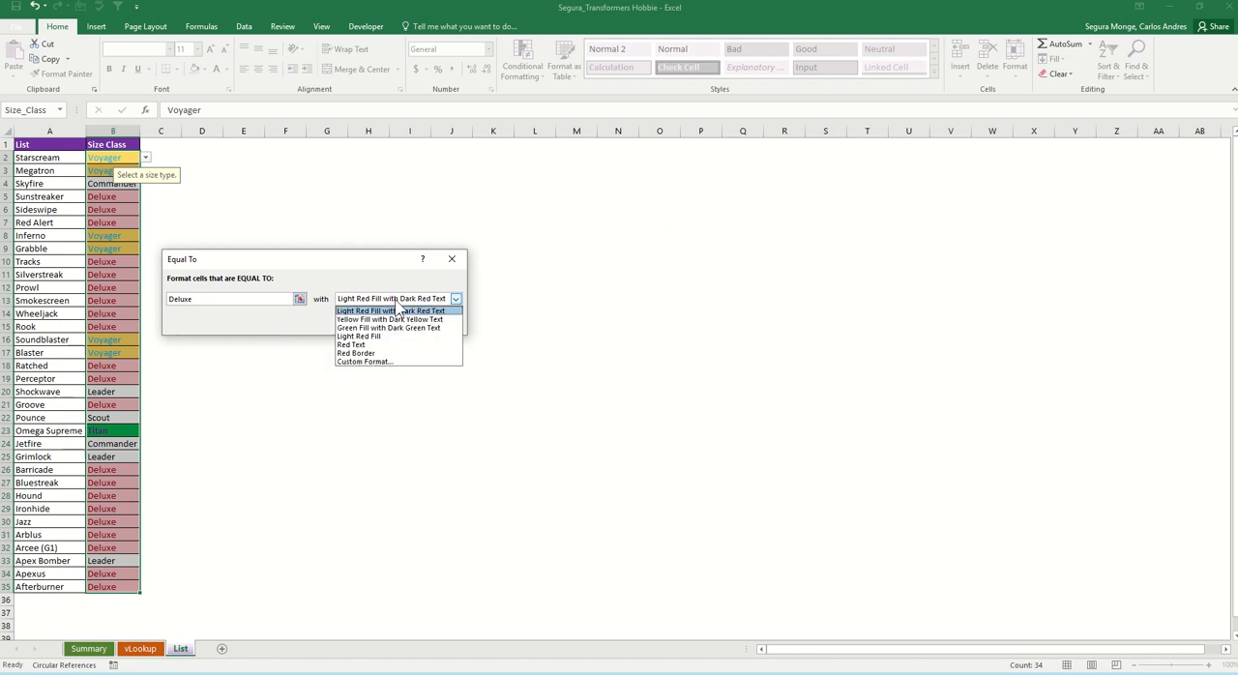
pyautogui.click(395, 364)
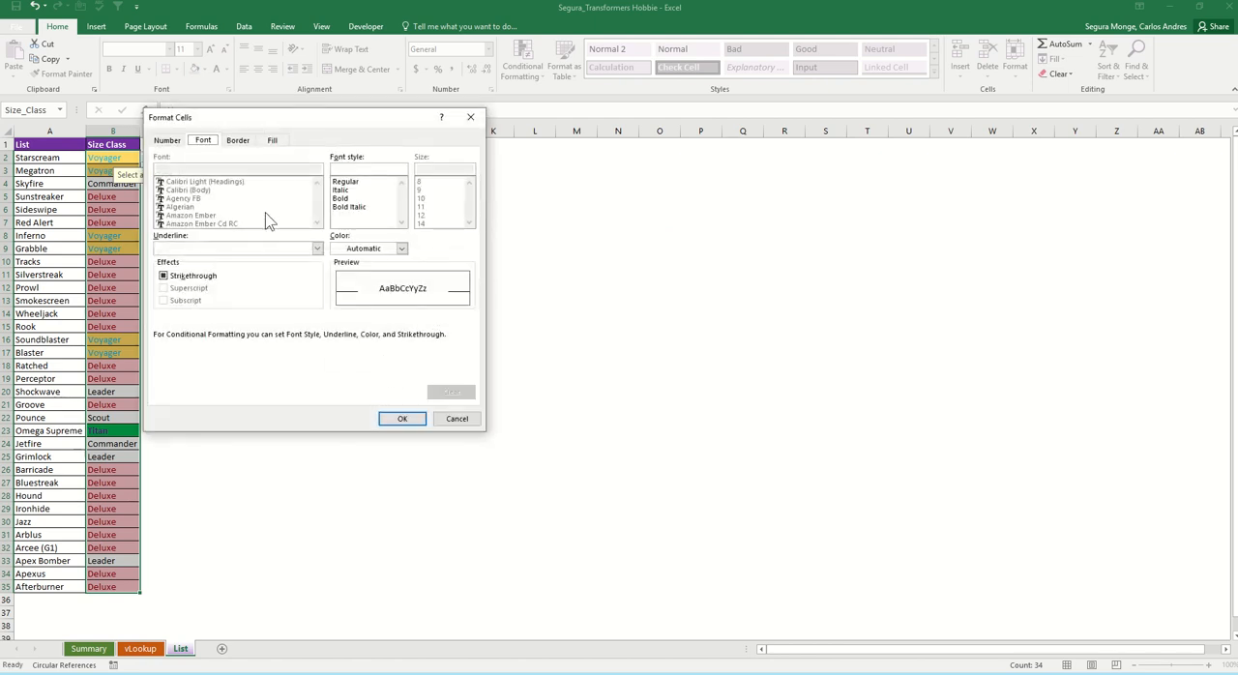
# Step: Set the Deluxe rule's format to a purple fill with bold white text and apply the rule
pyautogui.click(278, 142)
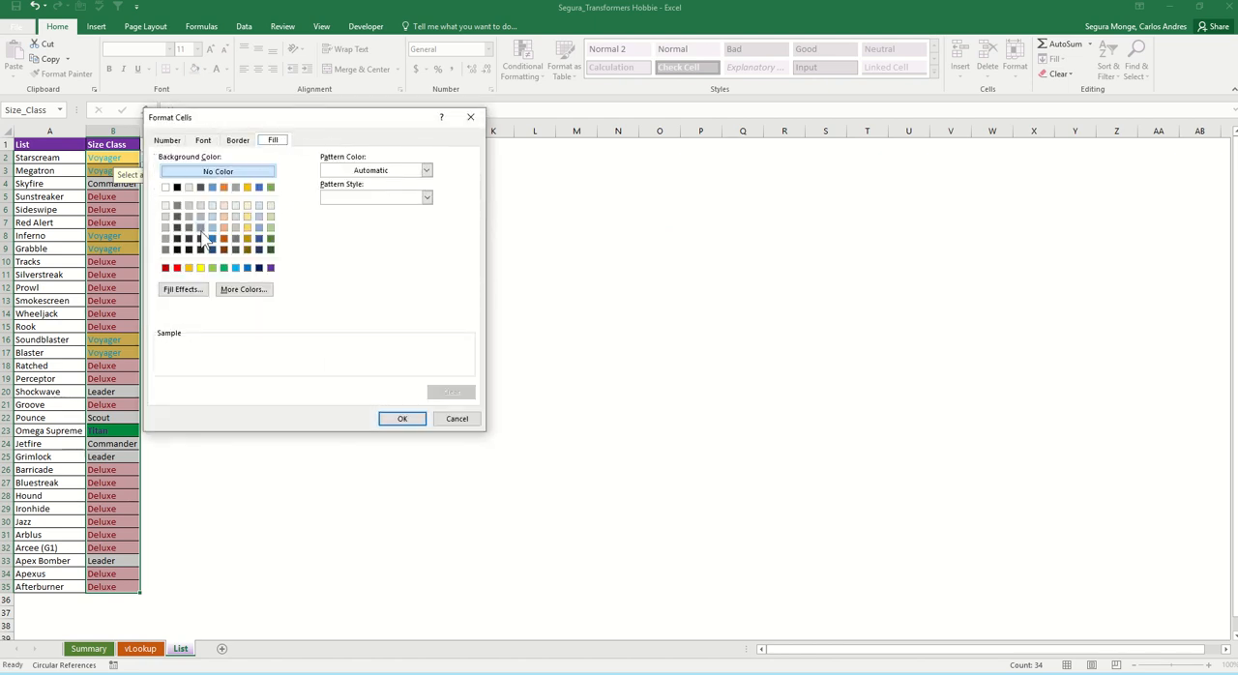
pyautogui.click(270, 267)
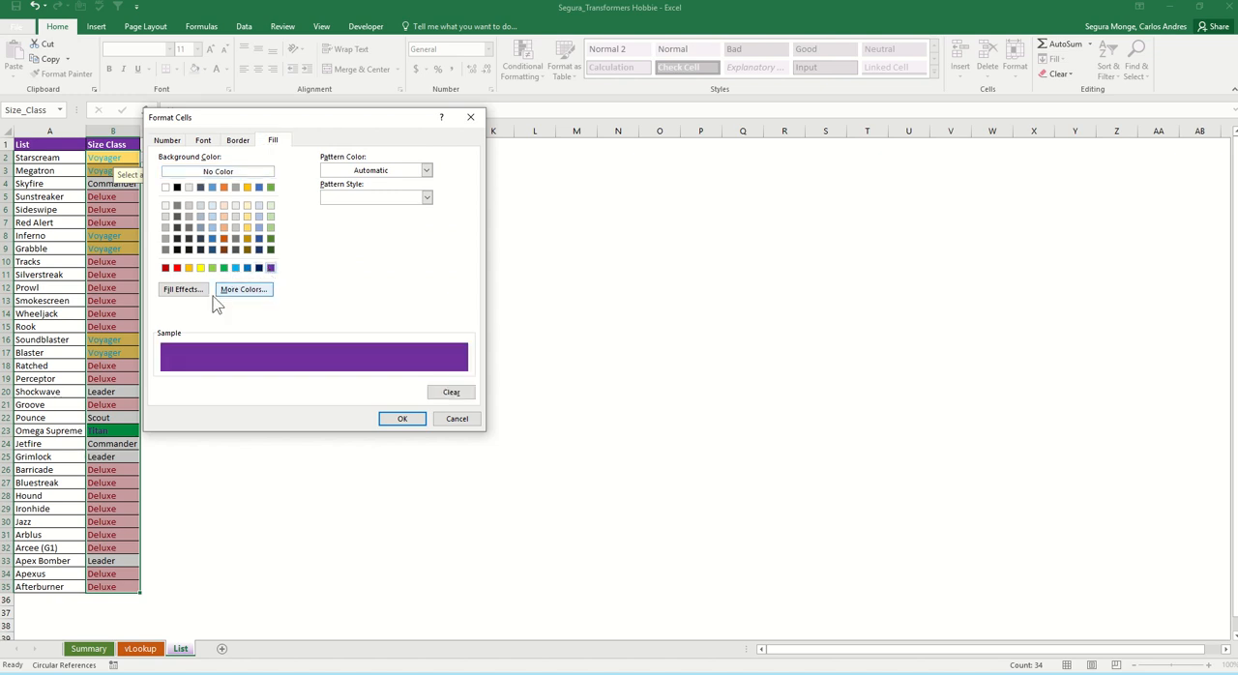
pyautogui.click(207, 140)
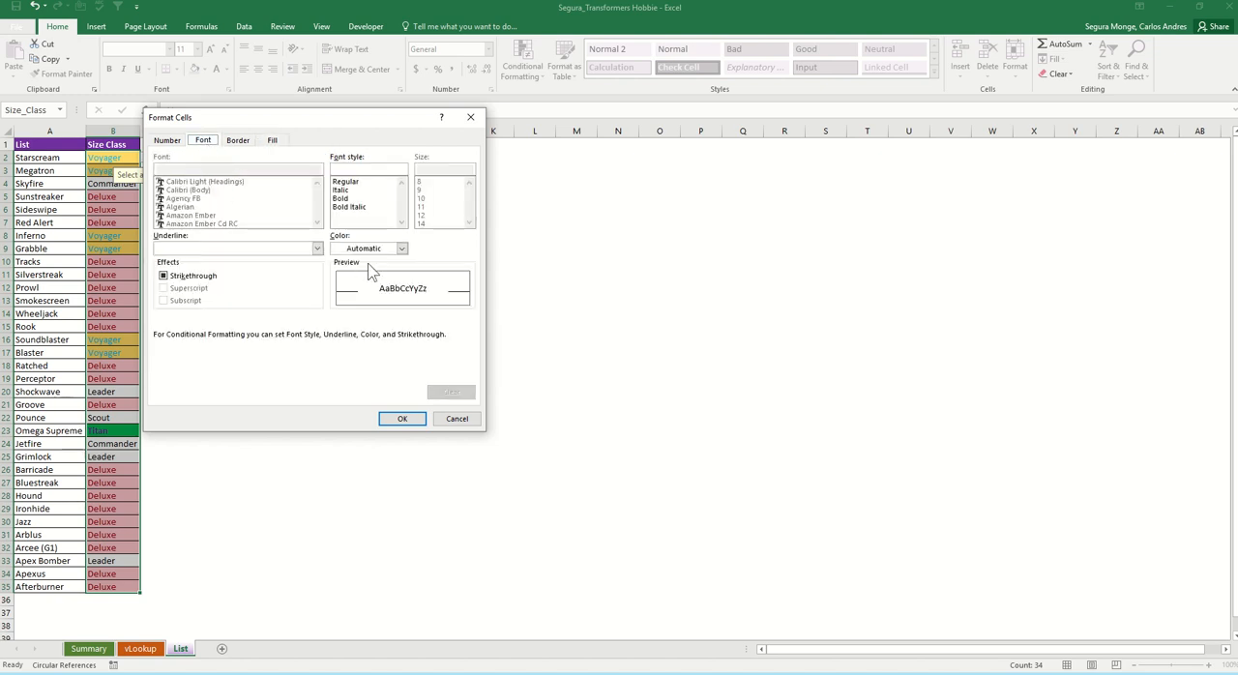
pyautogui.click(396, 248)
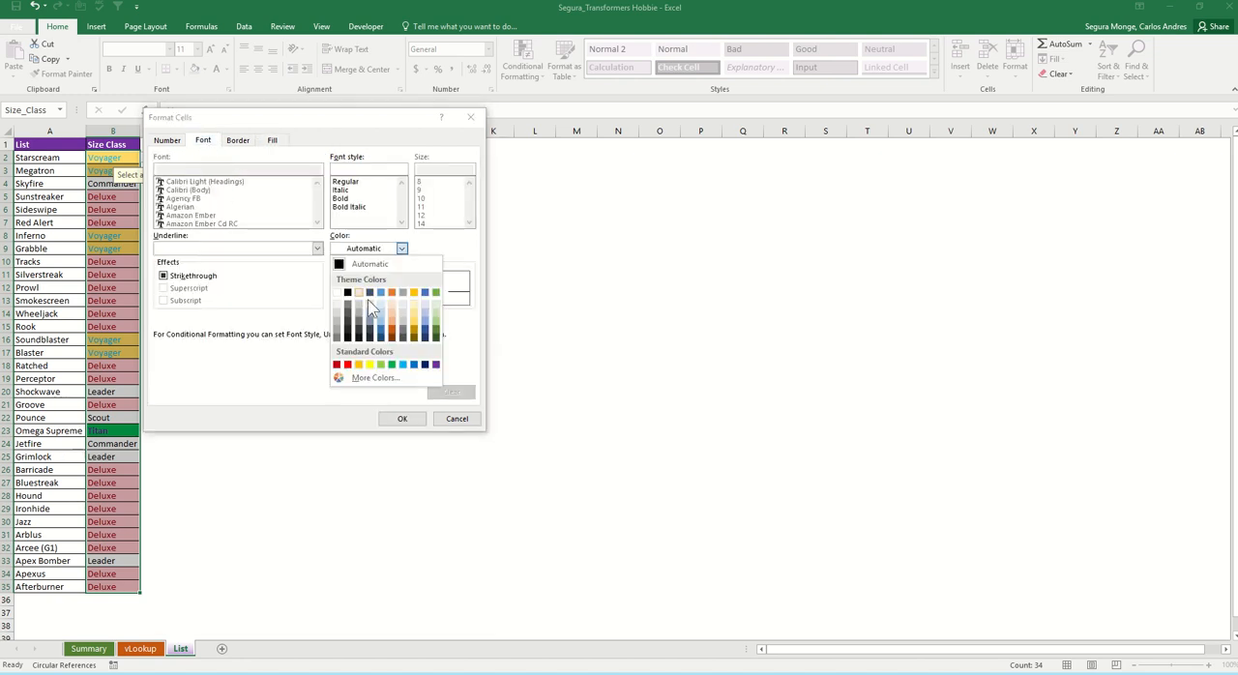
pyautogui.click(337, 293)
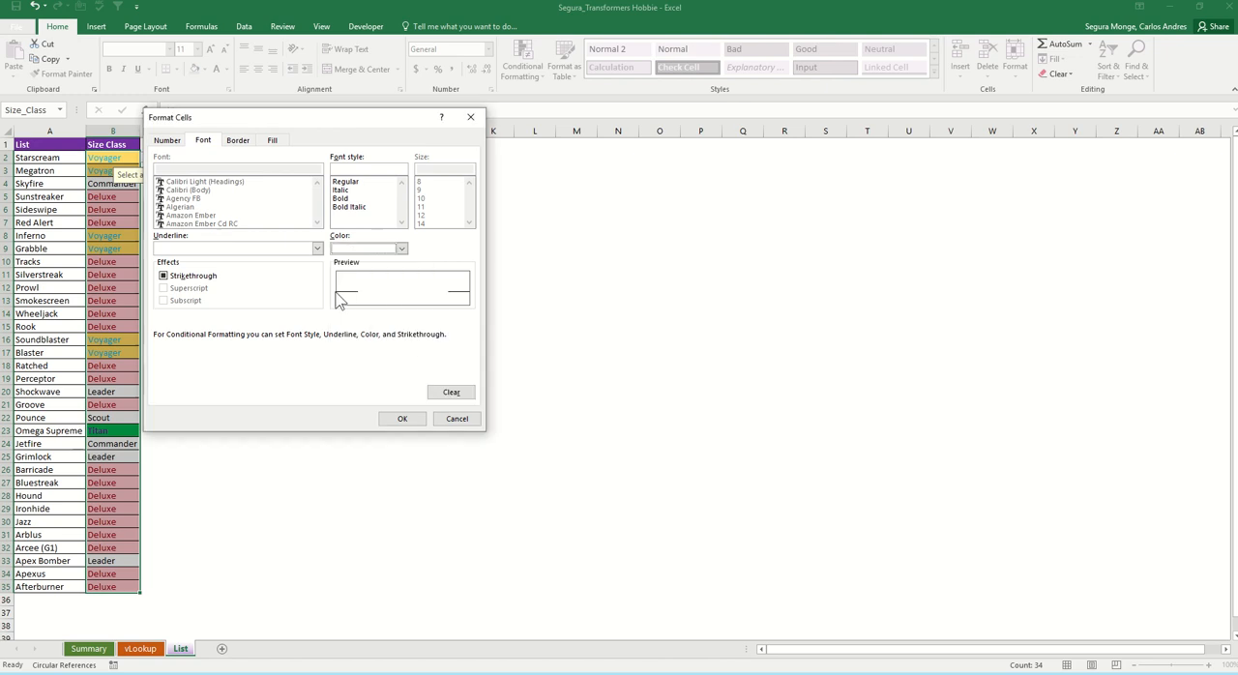
pyautogui.click(341, 198)
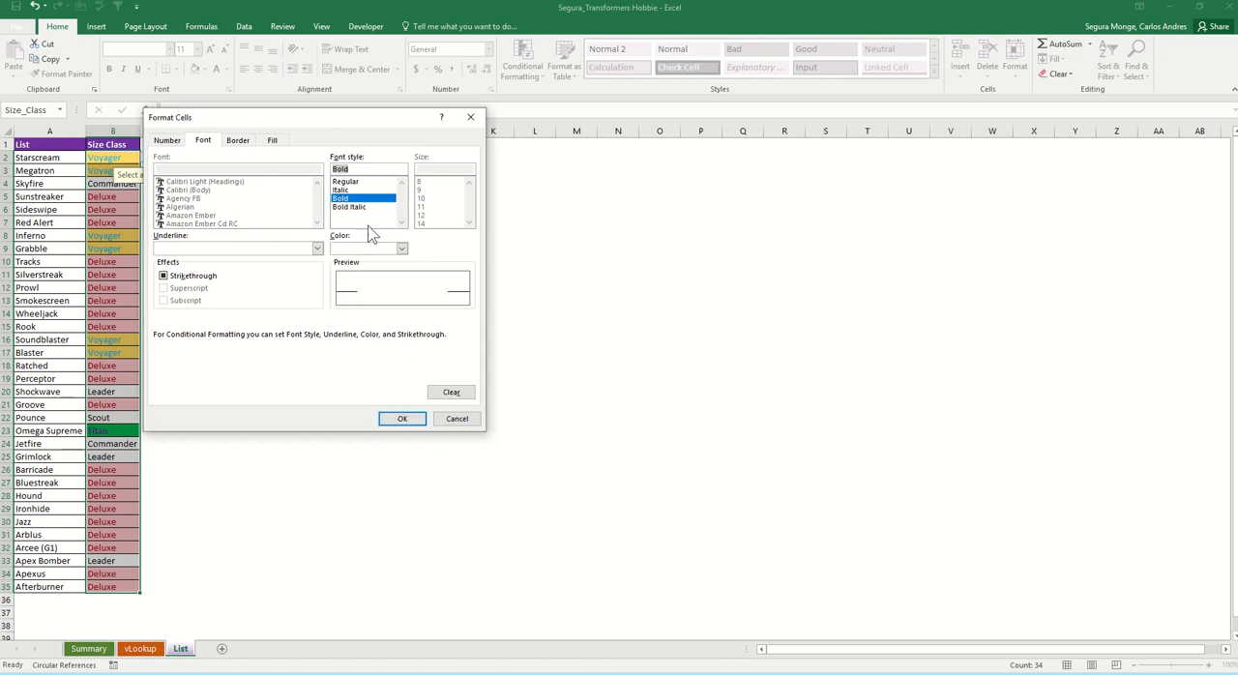
pyautogui.click(405, 418)
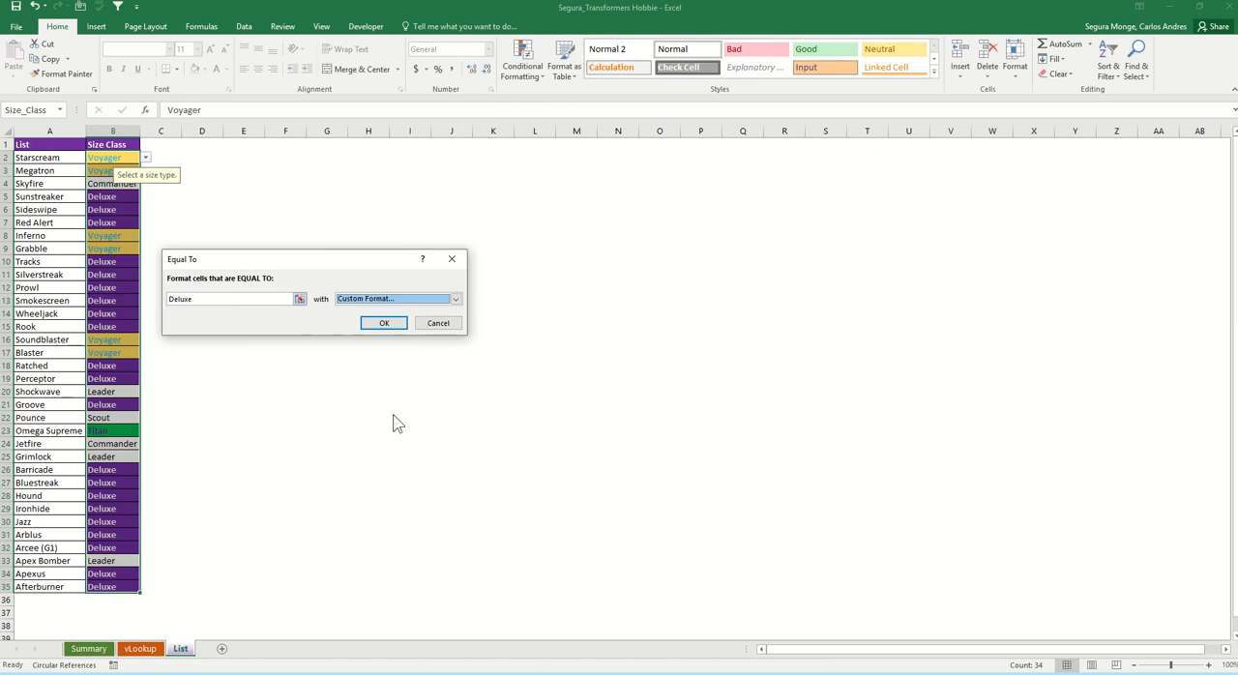
pyautogui.click(383, 323)
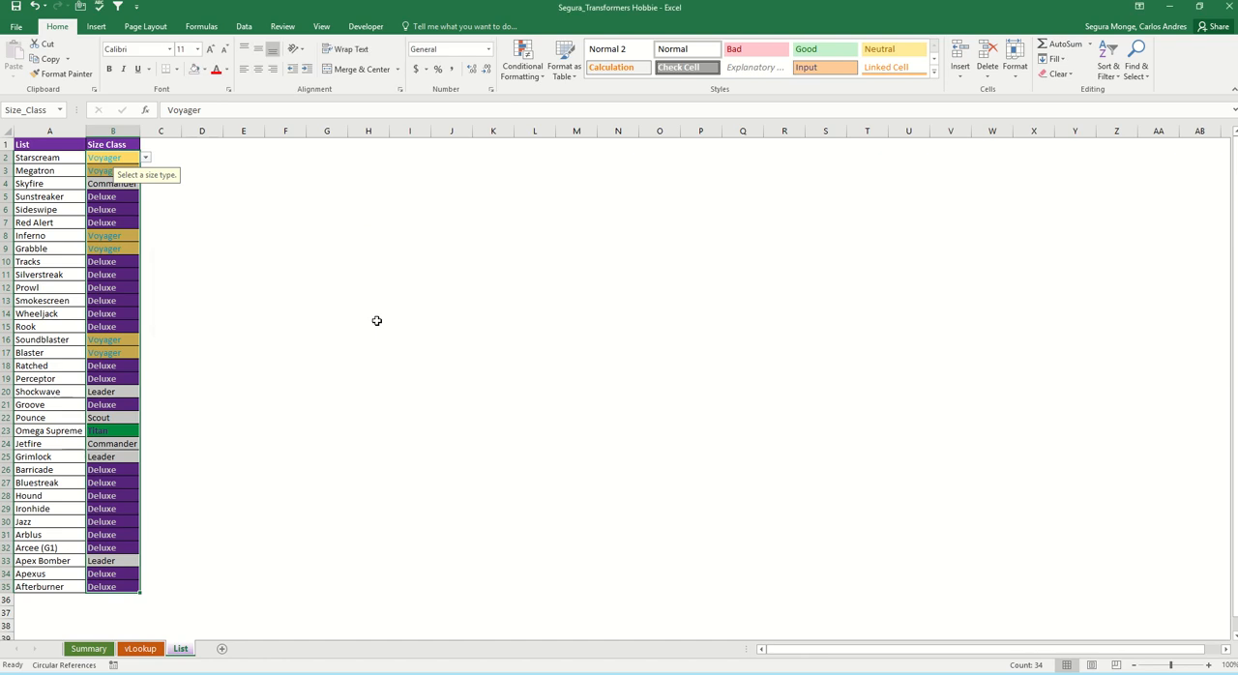
# Step: Add an Equal To highlight rule for "Leader" on the same size entries, using Light Red Fill with Dark Red Text
pyautogui.click(522, 60)
pyautogui.moveTo(547, 103)
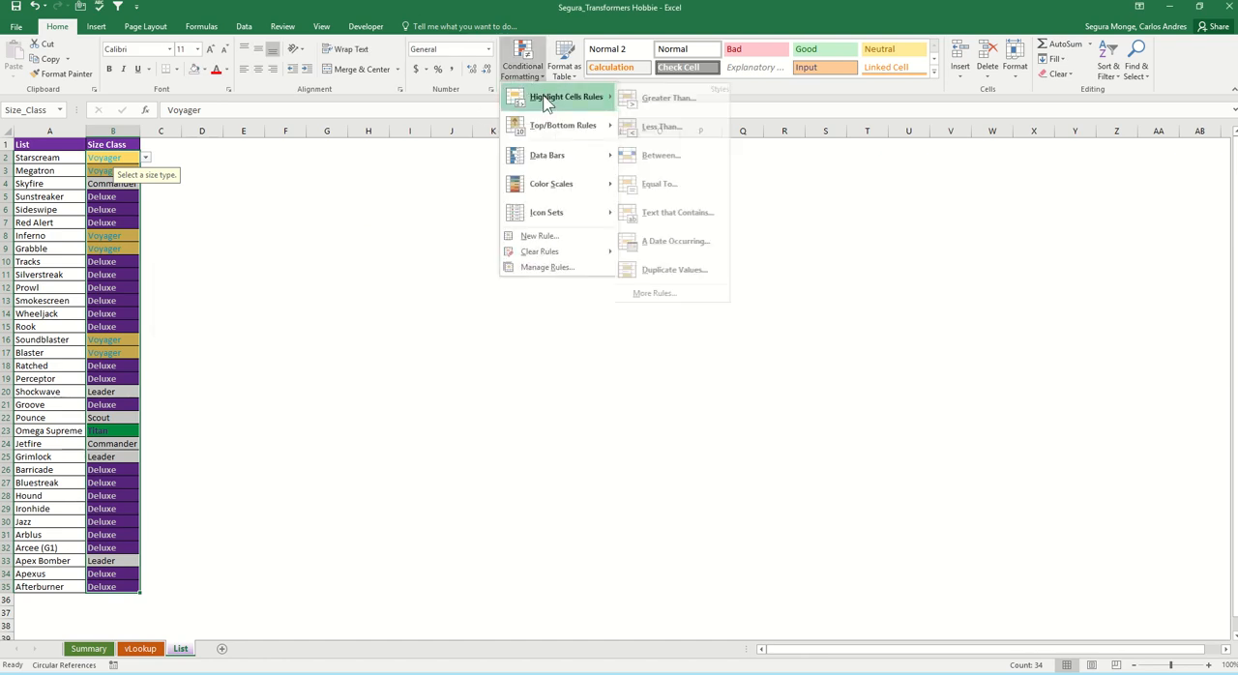
pyautogui.click(662, 184)
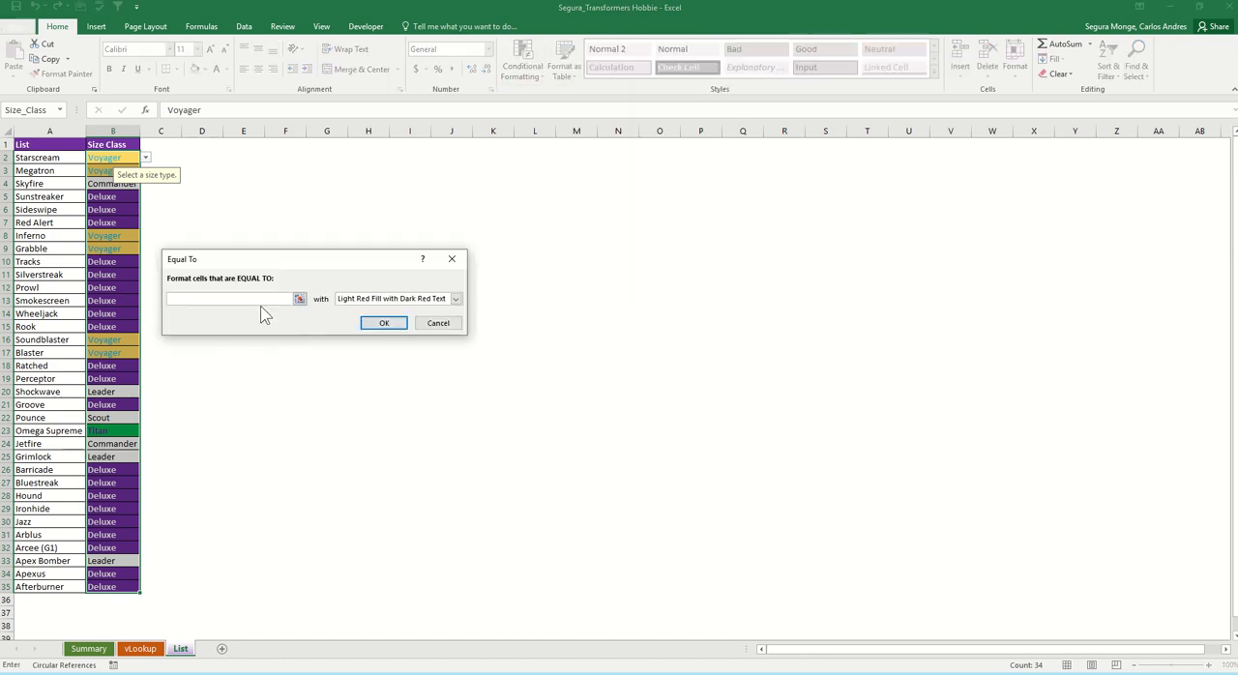
pyautogui.write('Leader')
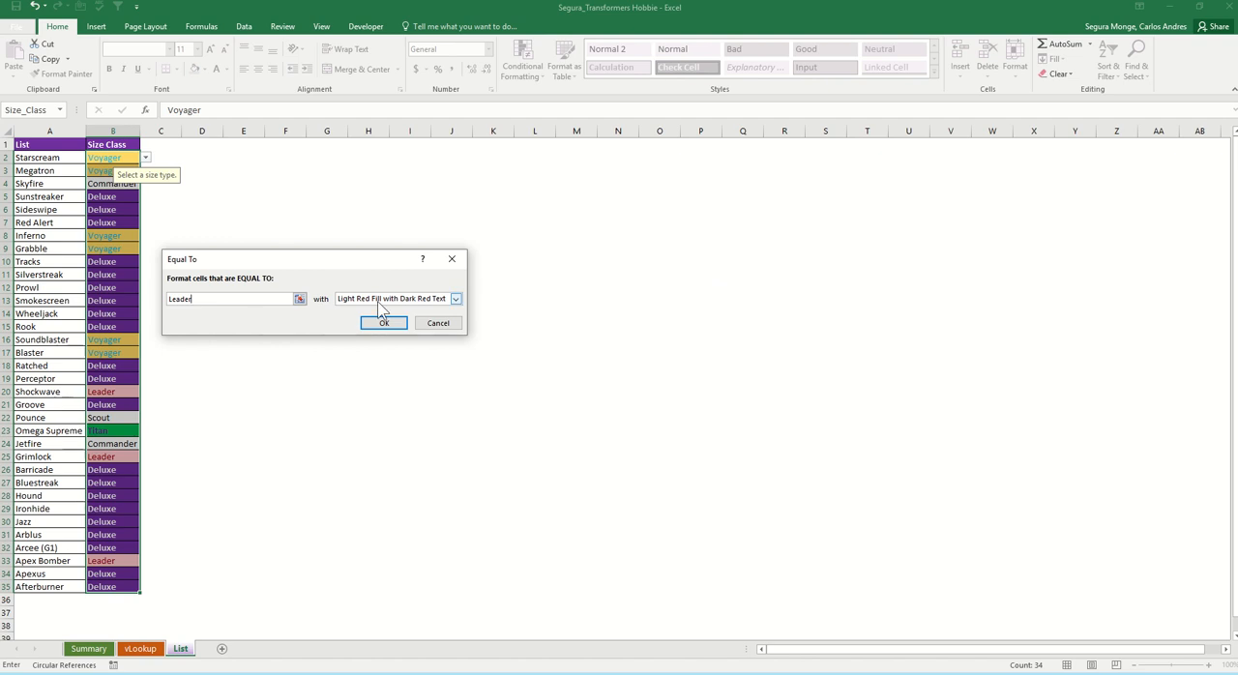
pyautogui.click(406, 303)
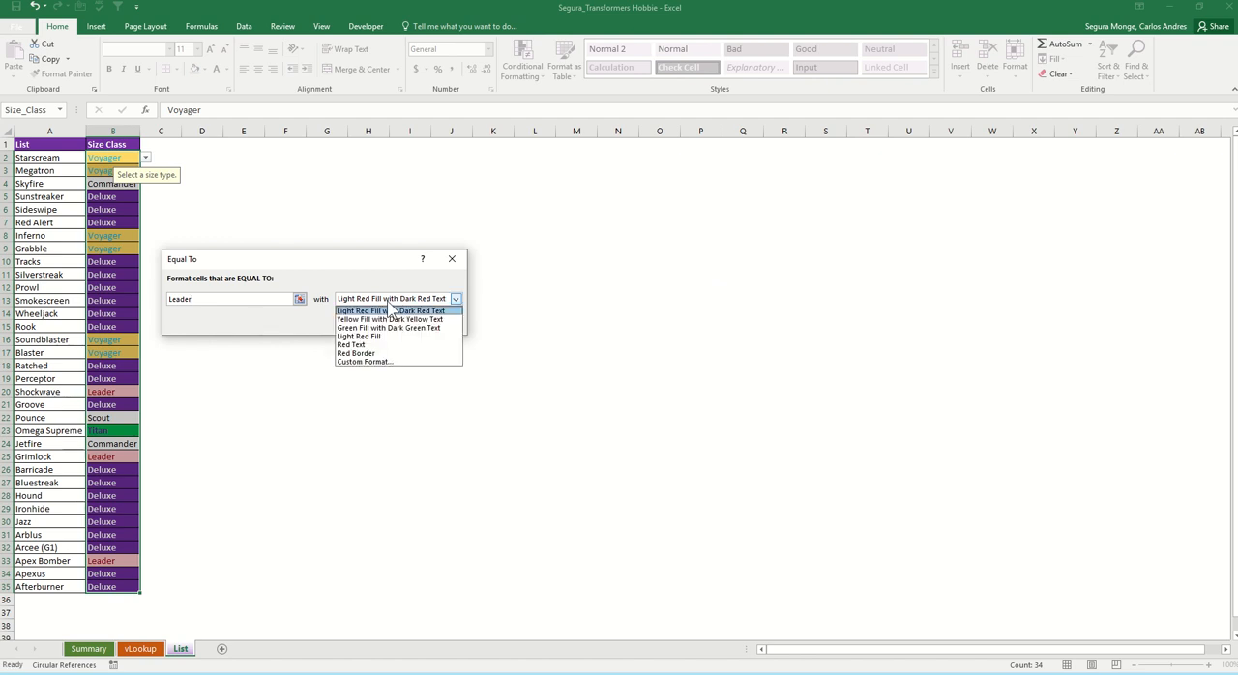
pyautogui.click(392, 306)
pyautogui.click(392, 307)
pyautogui.click(390, 310)
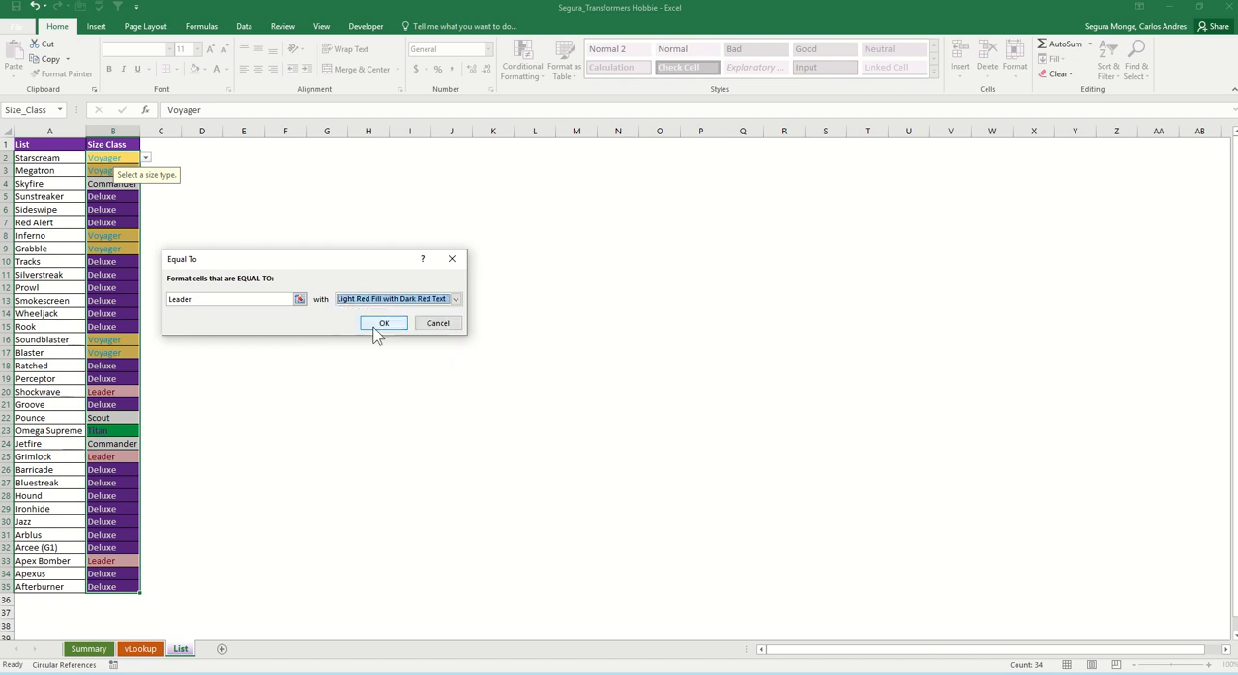
pyautogui.click(383, 324)
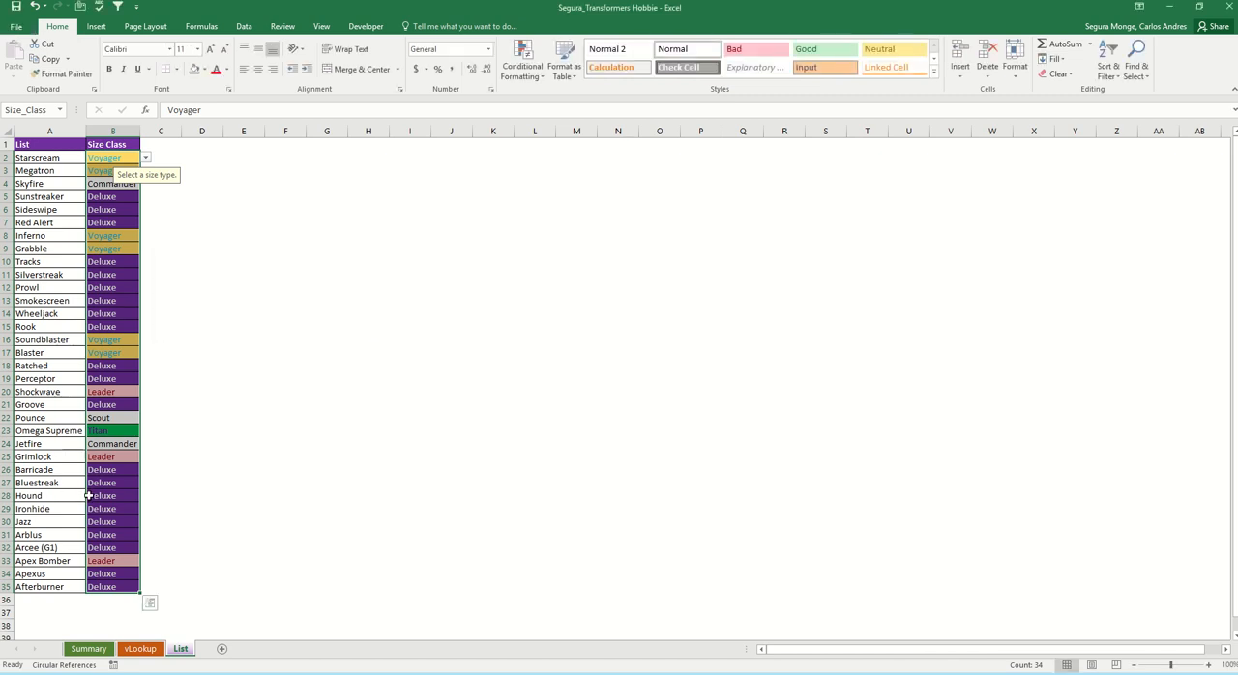
# Step: Add an Equal To highlight rule for "Commander" on the same size entries, using Yellow Fill with Dark Yellow Text
pyautogui.click(522, 63)
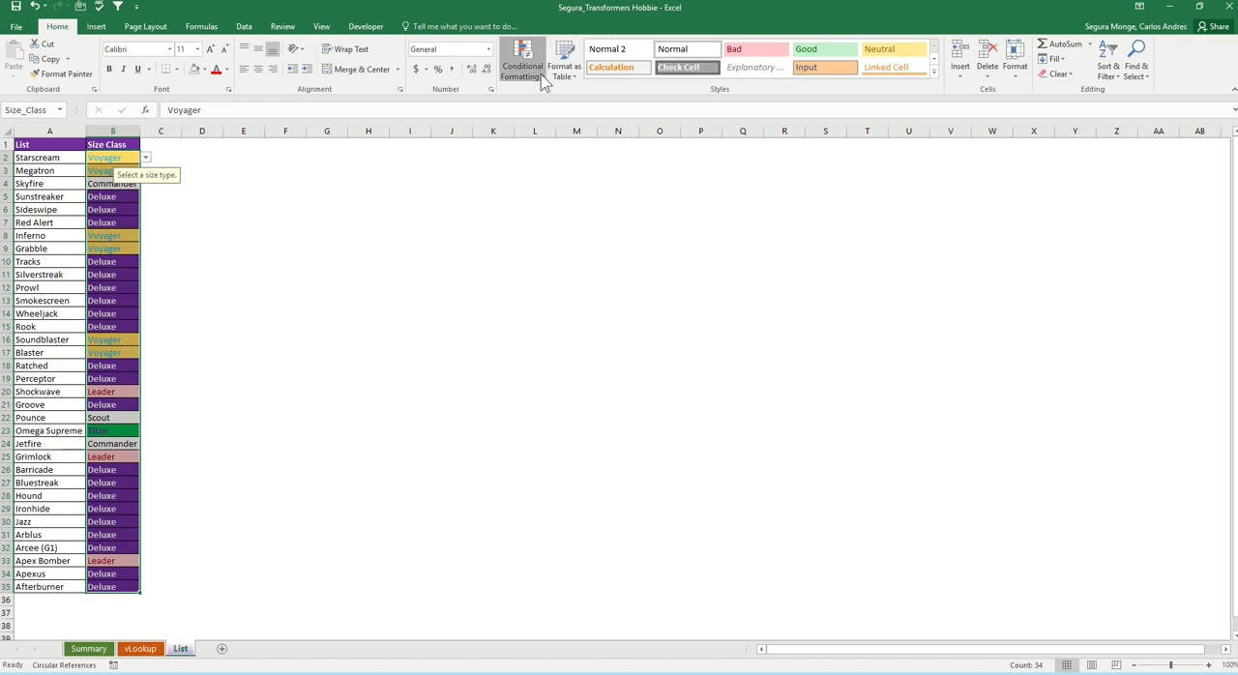
pyautogui.moveTo(597, 101)
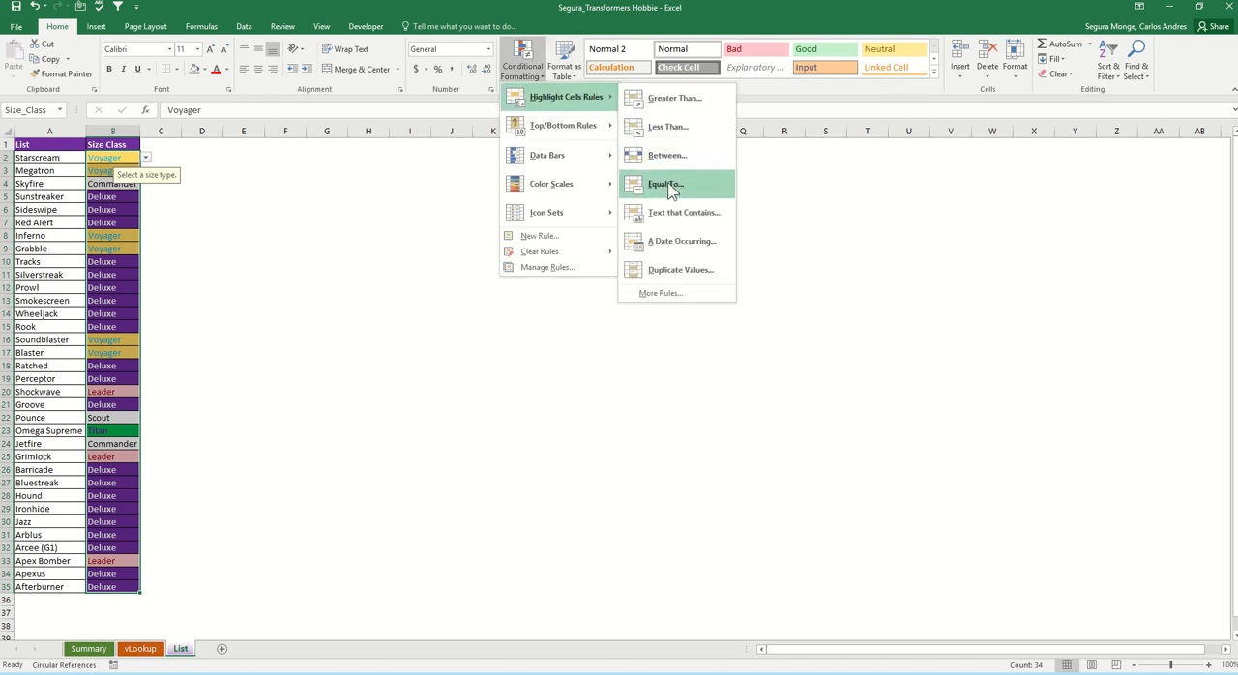
pyautogui.click(680, 184)
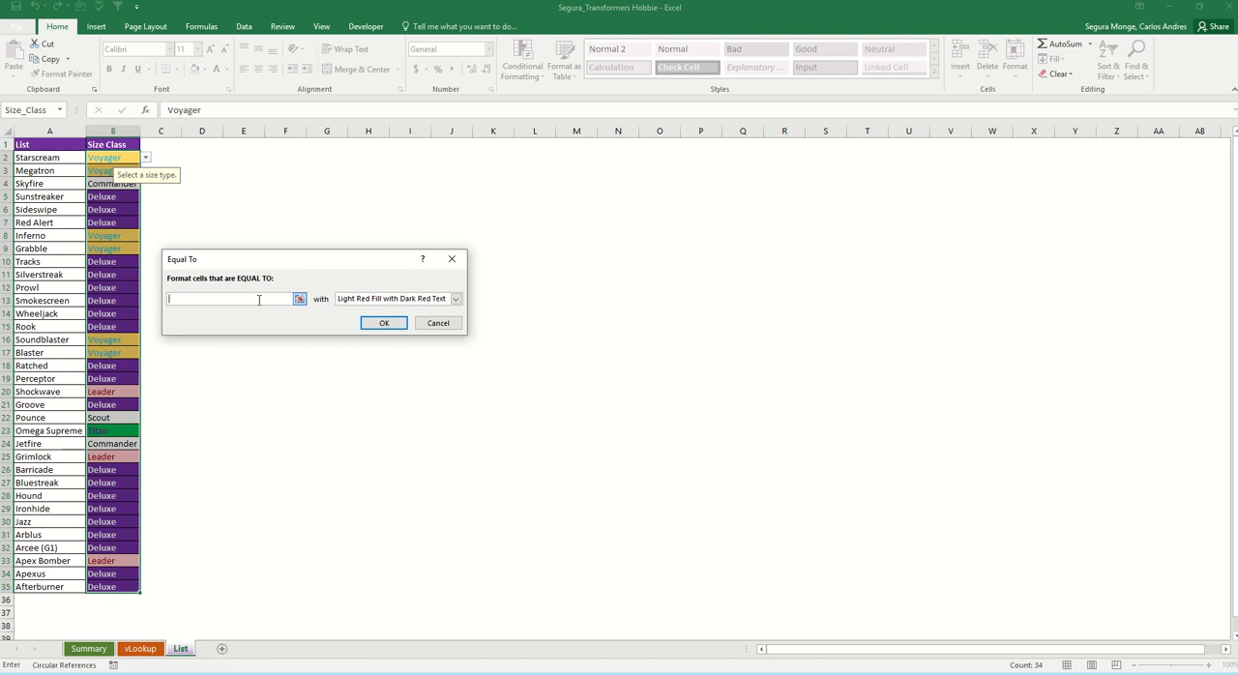
pyautogui.write('Commander')
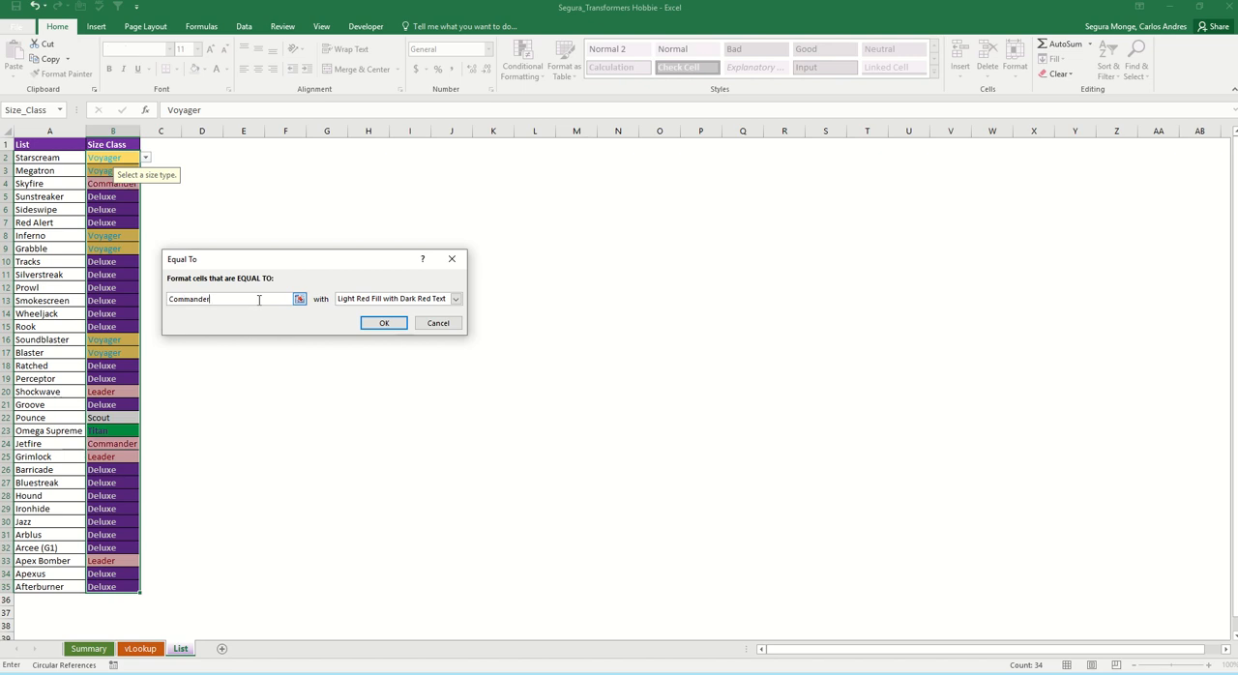
pyautogui.click(354, 301)
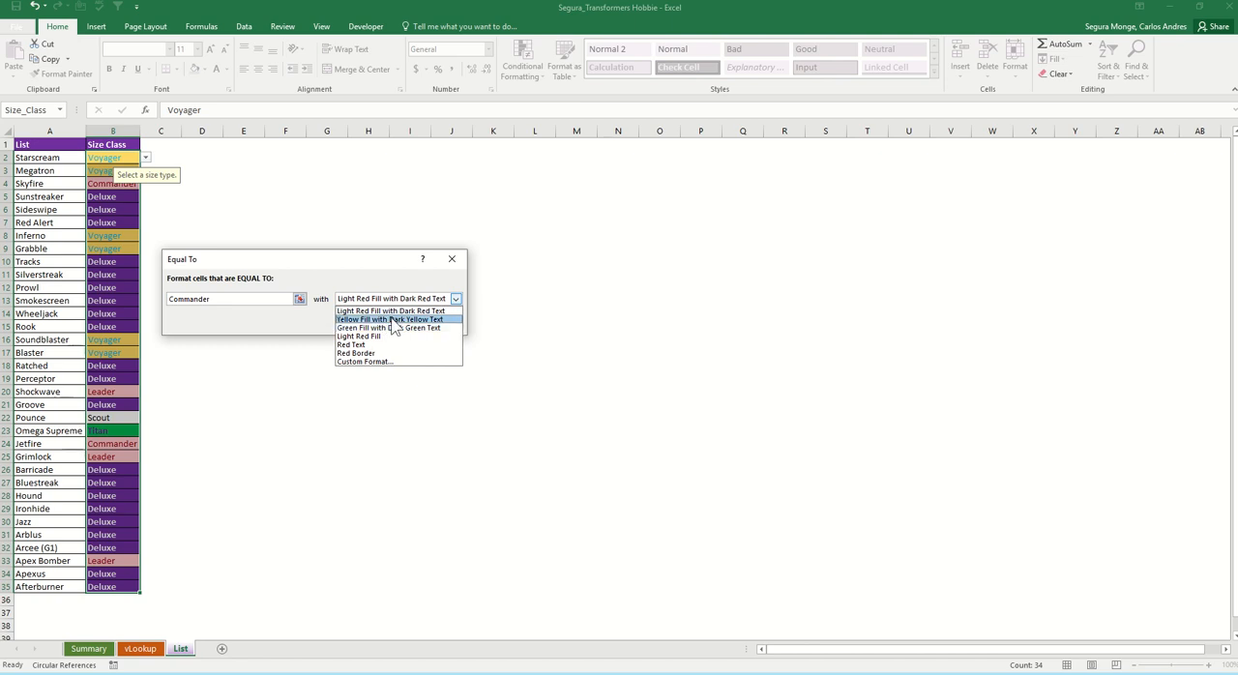
pyautogui.click(392, 320)
pyautogui.click(395, 325)
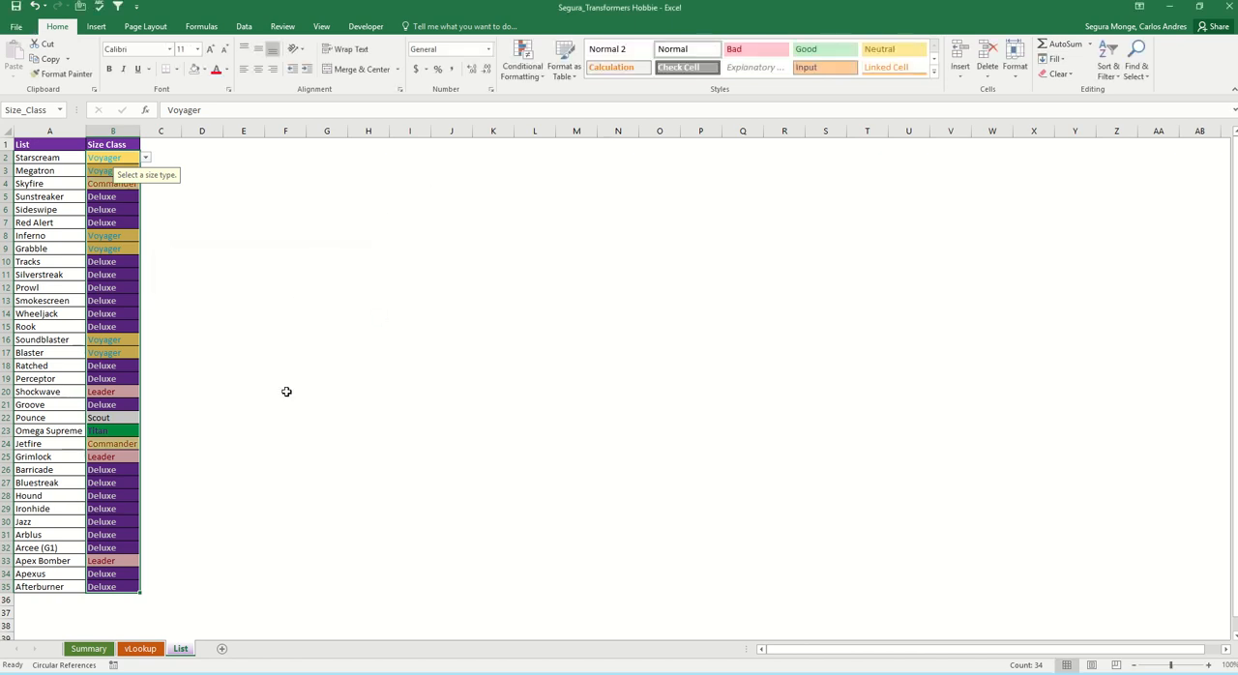
# Step: Add an Equal To highlight rule for "Scout" using Green Fill with Dark Green Text, and deselect the size entries
pyautogui.click(522, 60)
pyautogui.moveTo(583, 101)
pyautogui.click(704, 185)
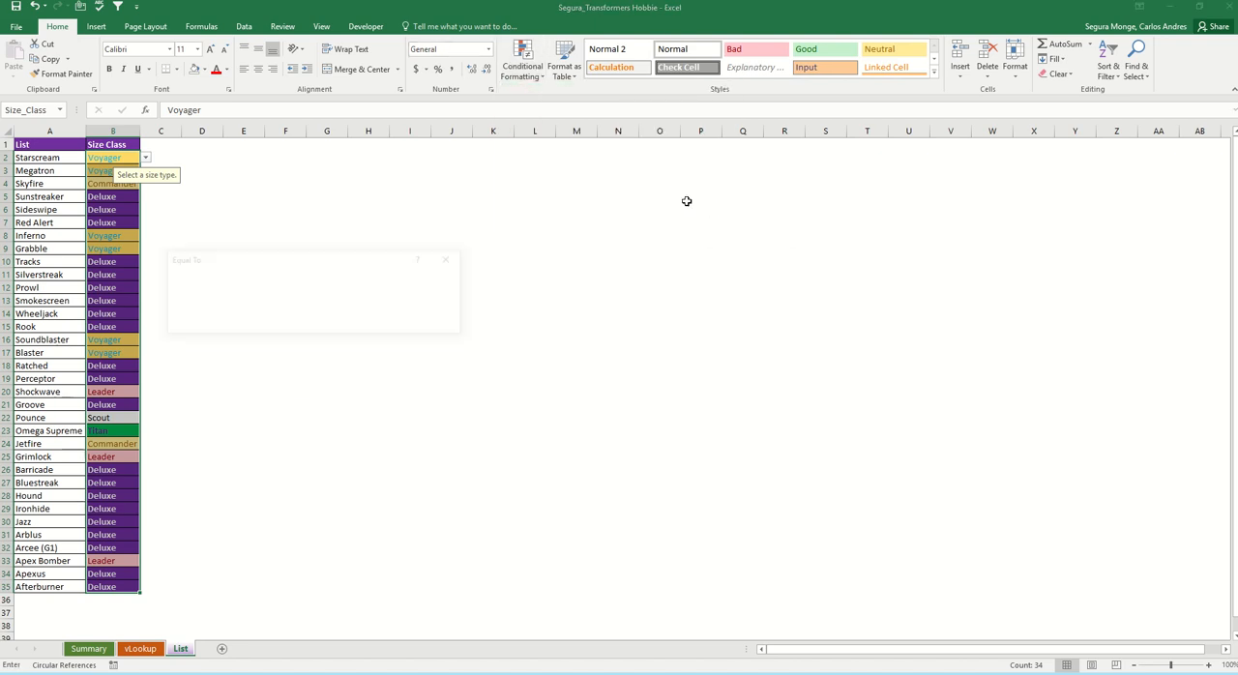
pyautogui.write('Scout')
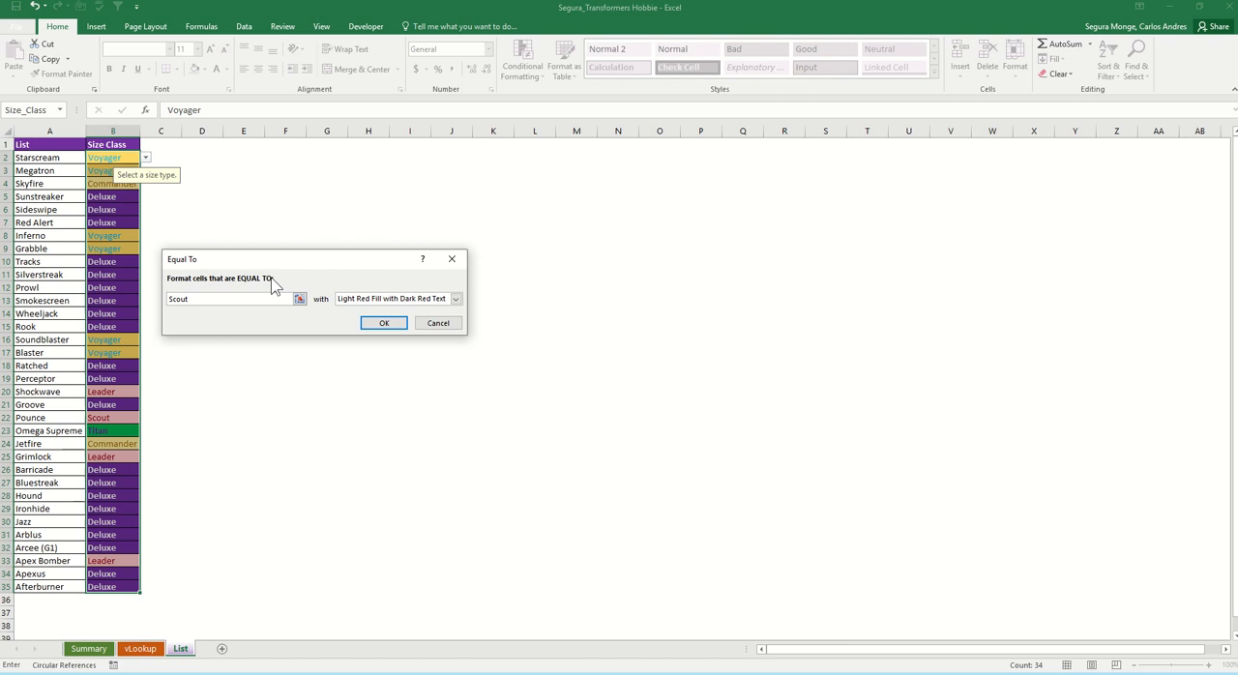
pyautogui.click(375, 299)
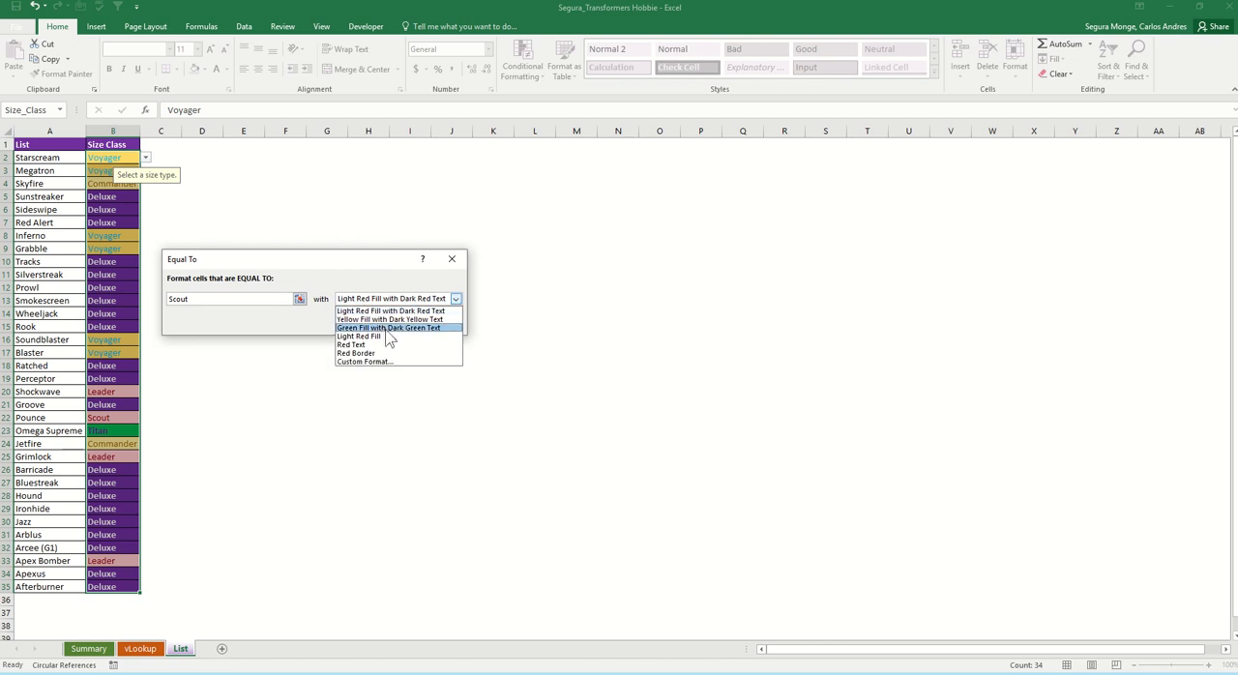
pyautogui.click(382, 329)
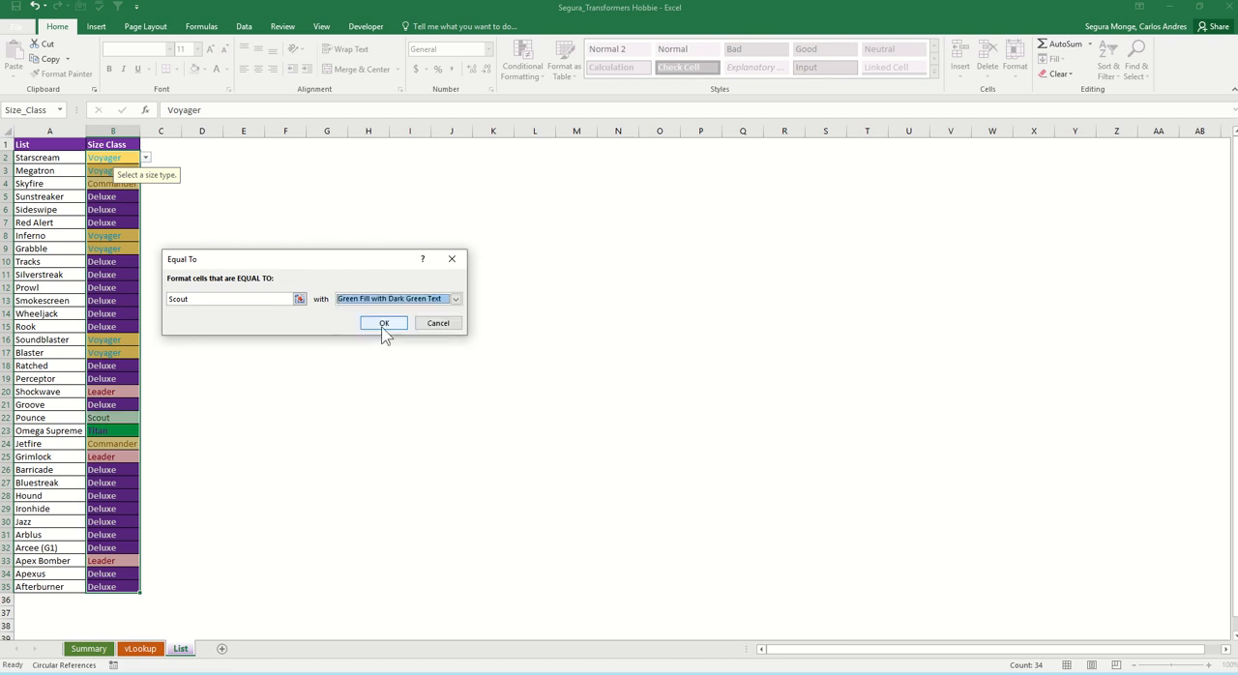
pyautogui.click(384, 325)
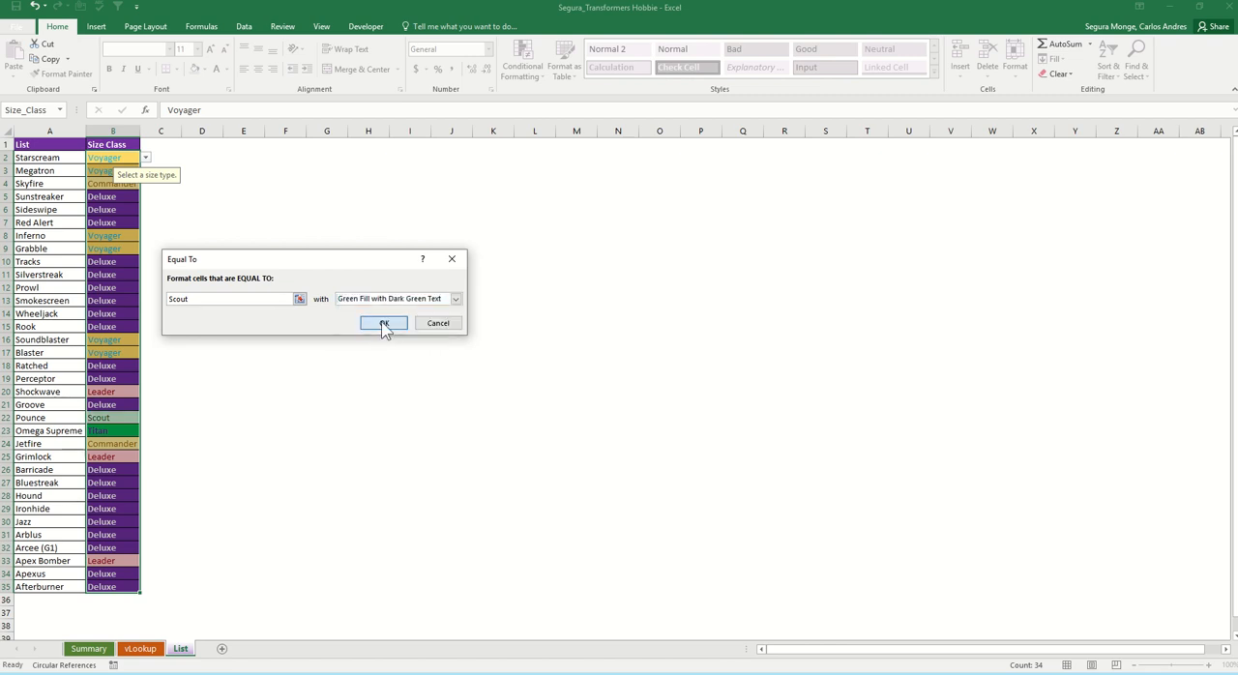
pyautogui.click(242, 377)
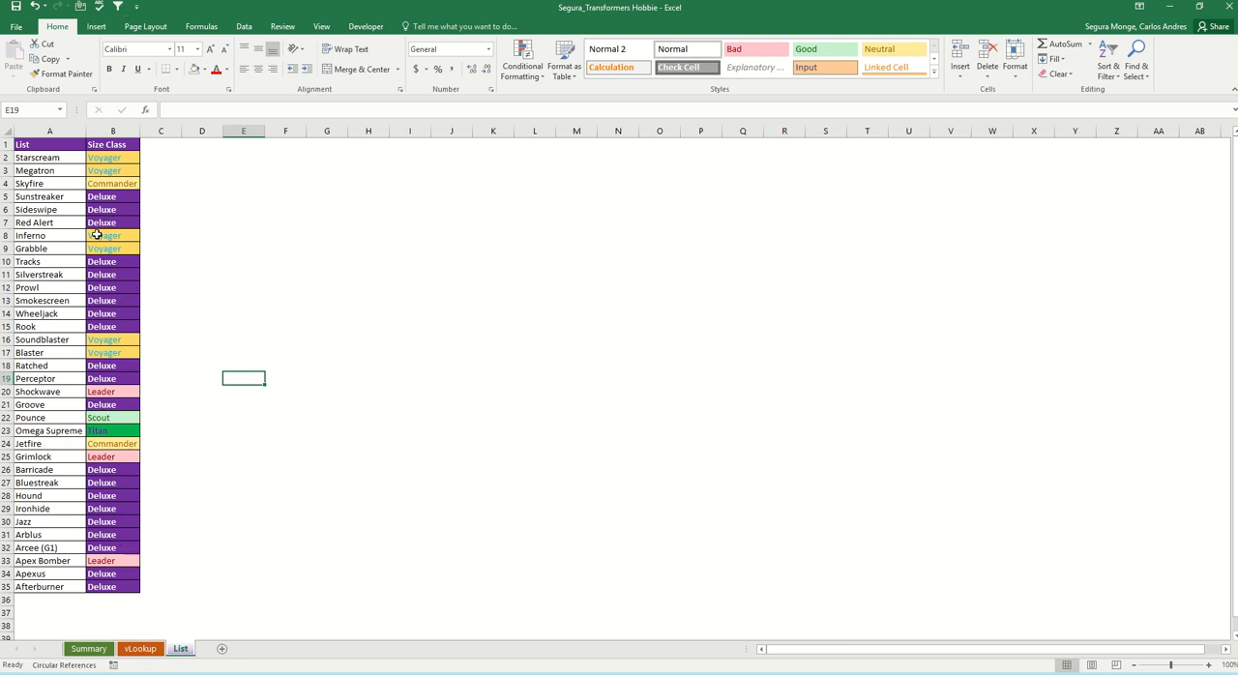
# Step: Change Starscream's size class in B2 to Leader to test the colour rules
pyautogui.click(125, 157)
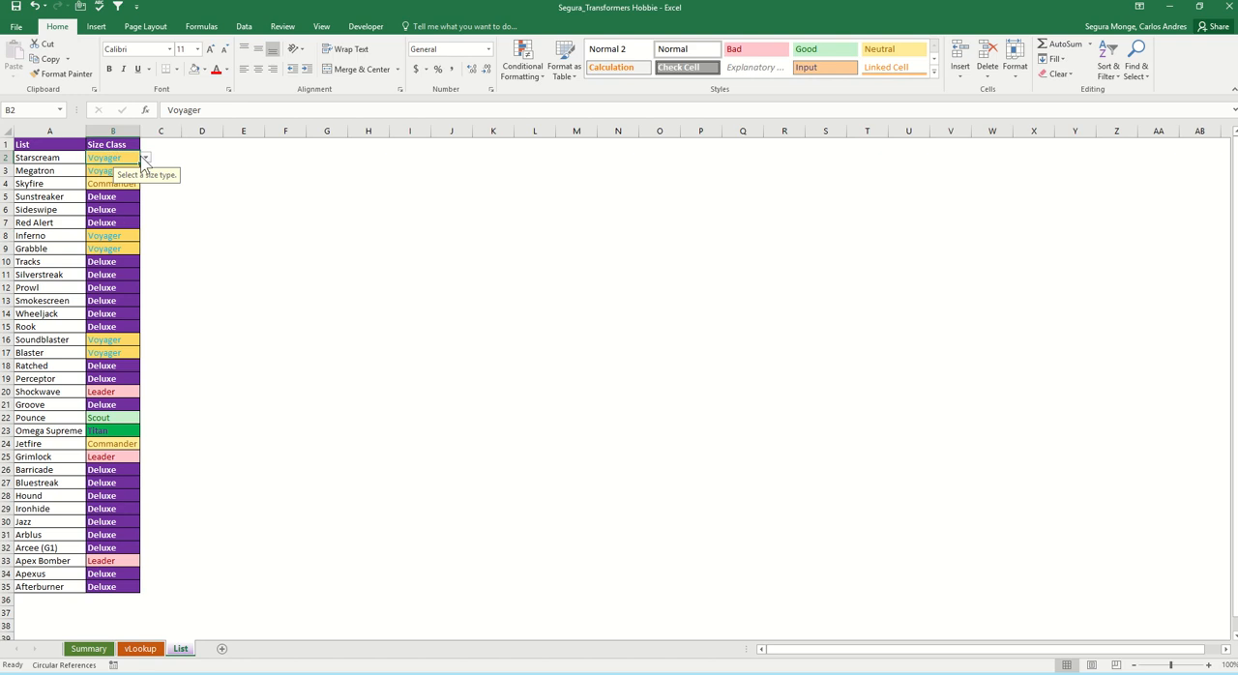
pyautogui.click(146, 158)
pyautogui.click(108, 168)
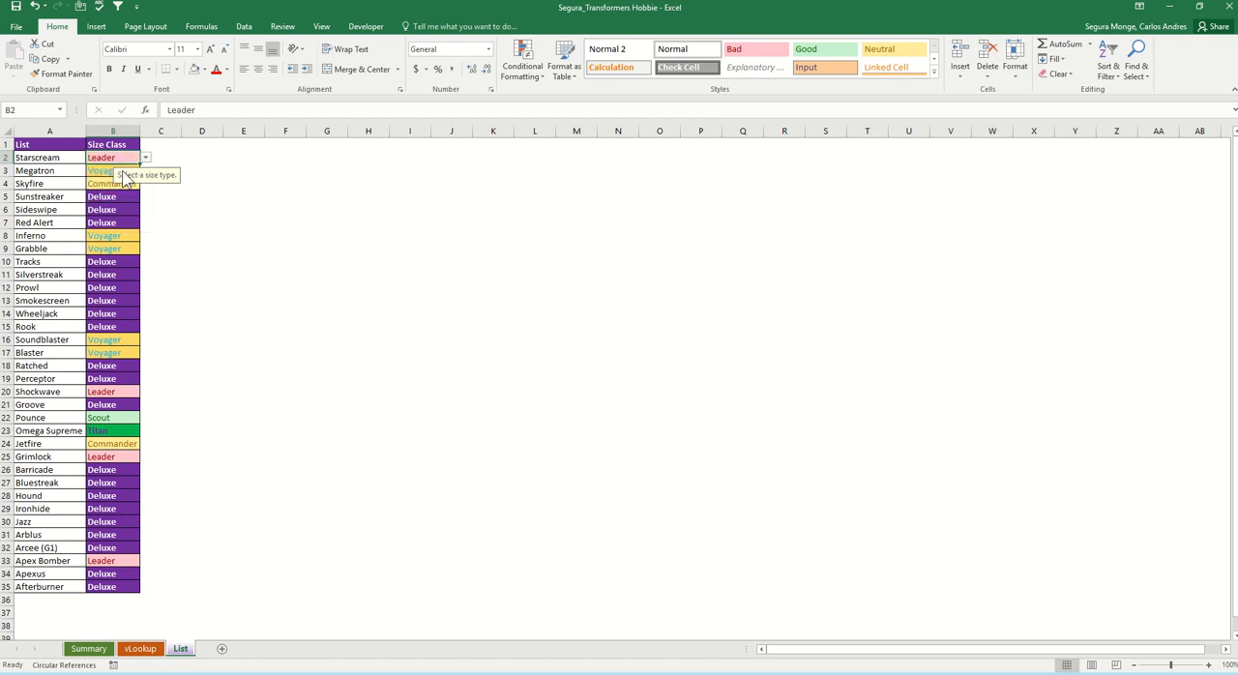
pyautogui.click(243, 209)
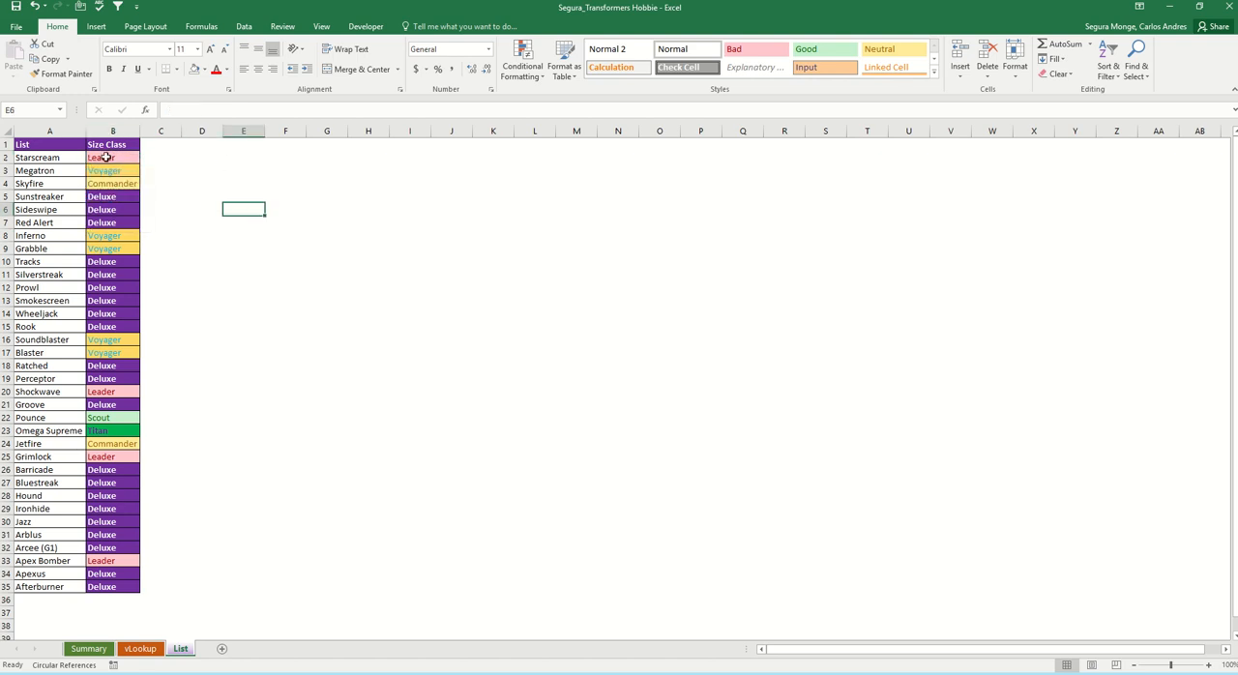
# Step: Test the colour rules further by changing Starscream's size class to Deluxe and to Scout
pyautogui.click(108, 154)
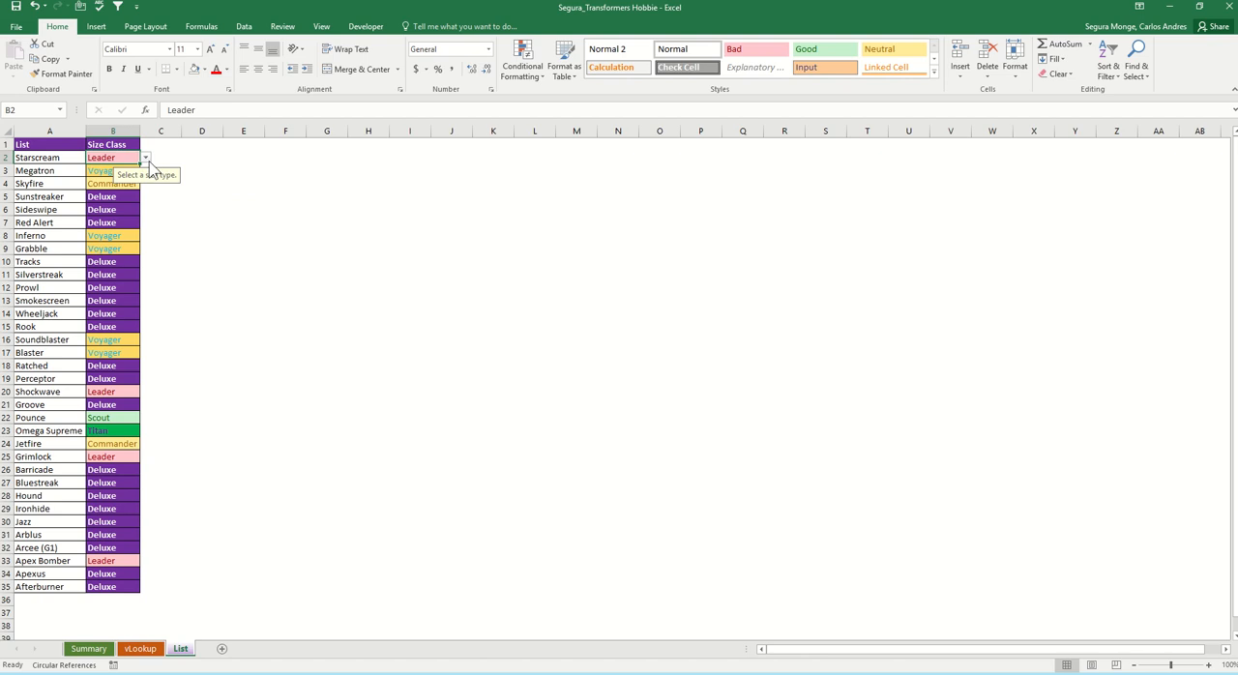
pyautogui.click(145, 157)
pyautogui.click(120, 185)
pyautogui.click(145, 159)
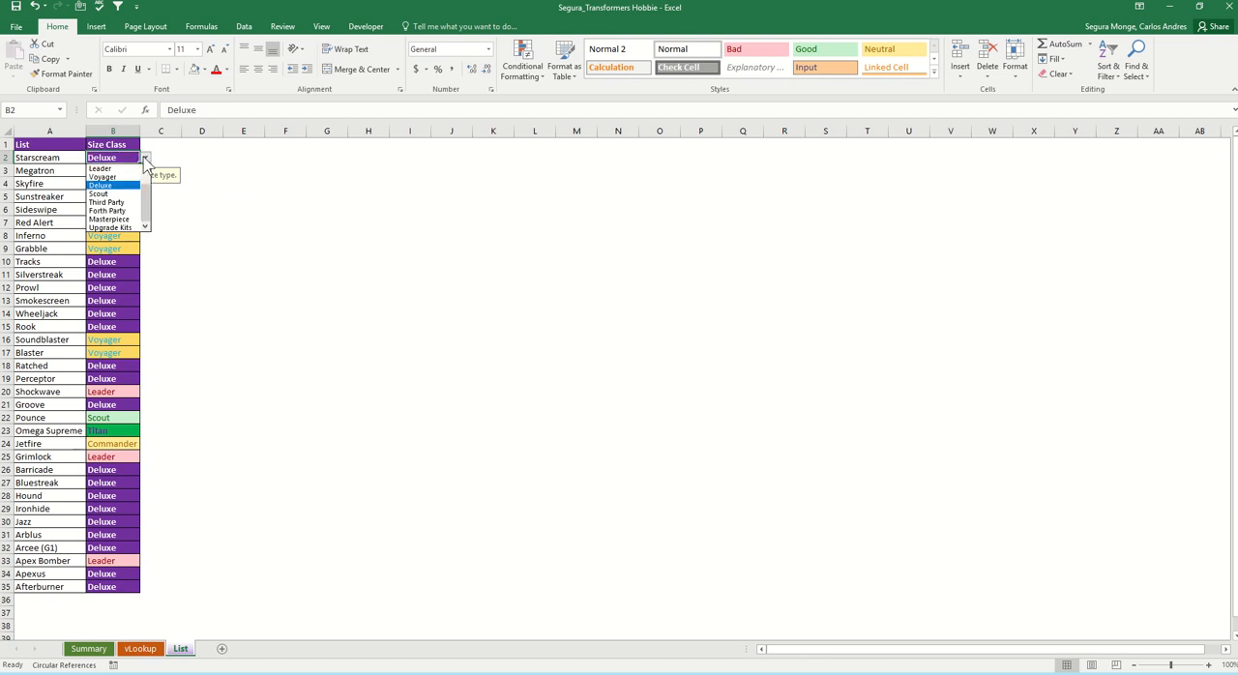
pyautogui.click(106, 194)
# Step: Set Starscream's size class in B2 to Forth Party
pyautogui.click(145, 158)
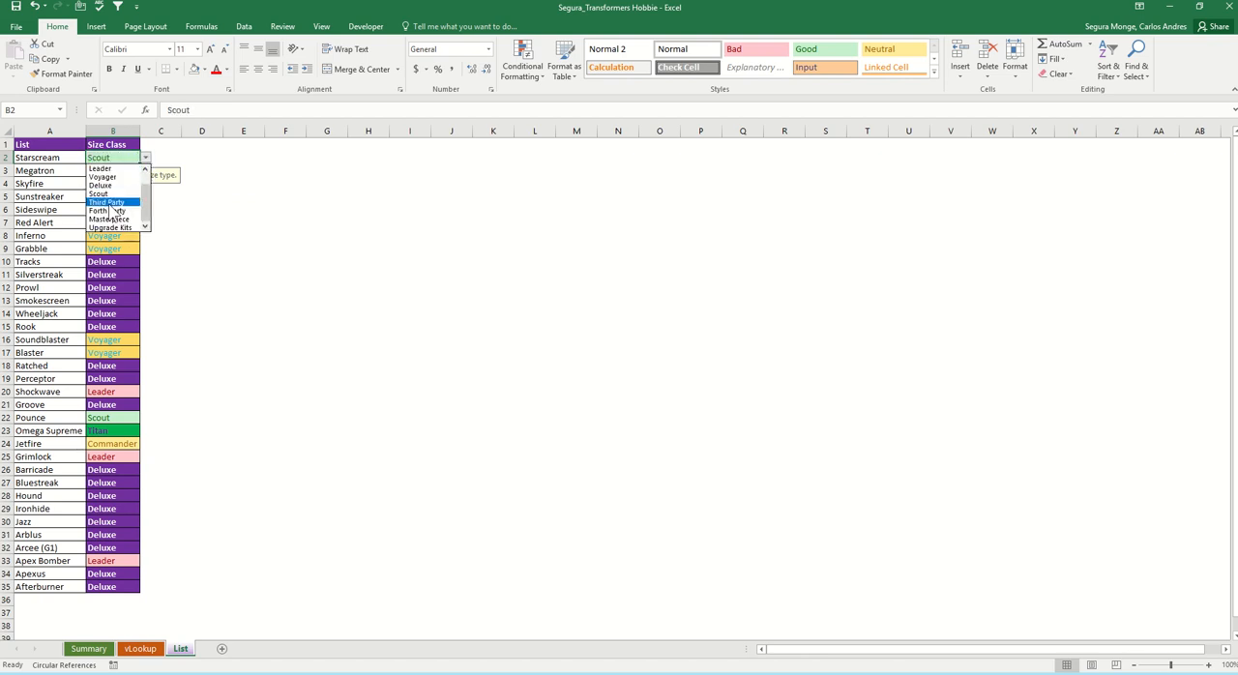
pyautogui.click(106, 205)
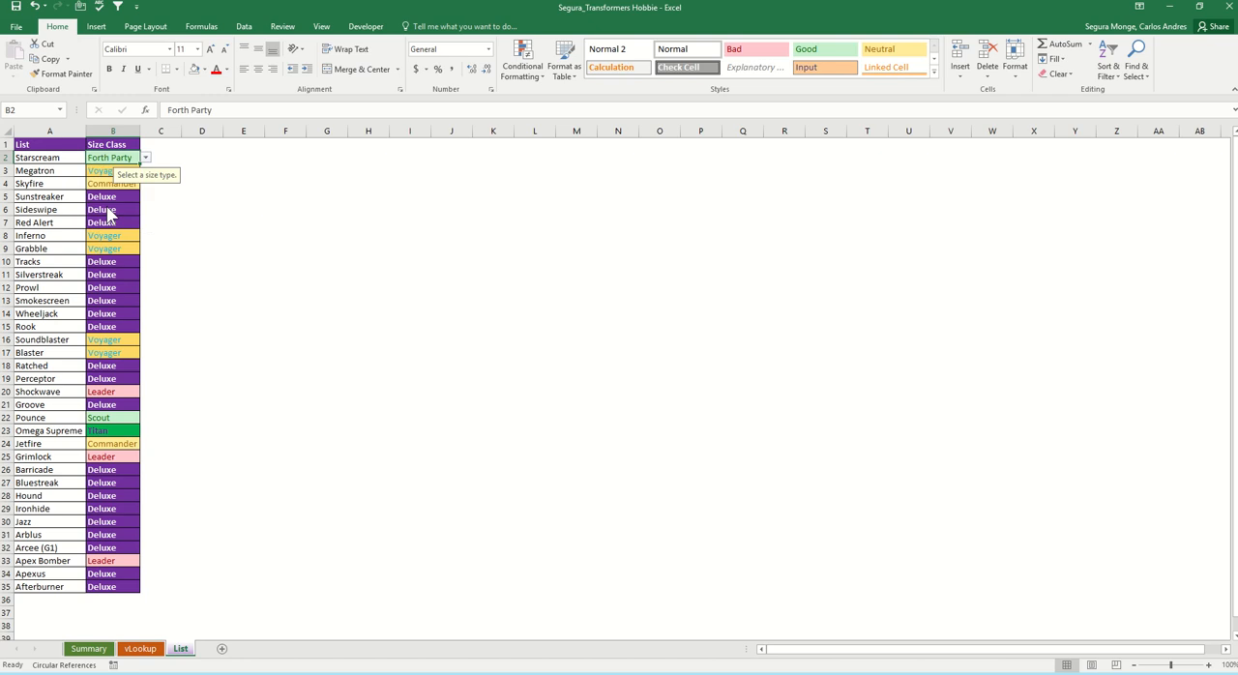
pyautogui.click(145, 159)
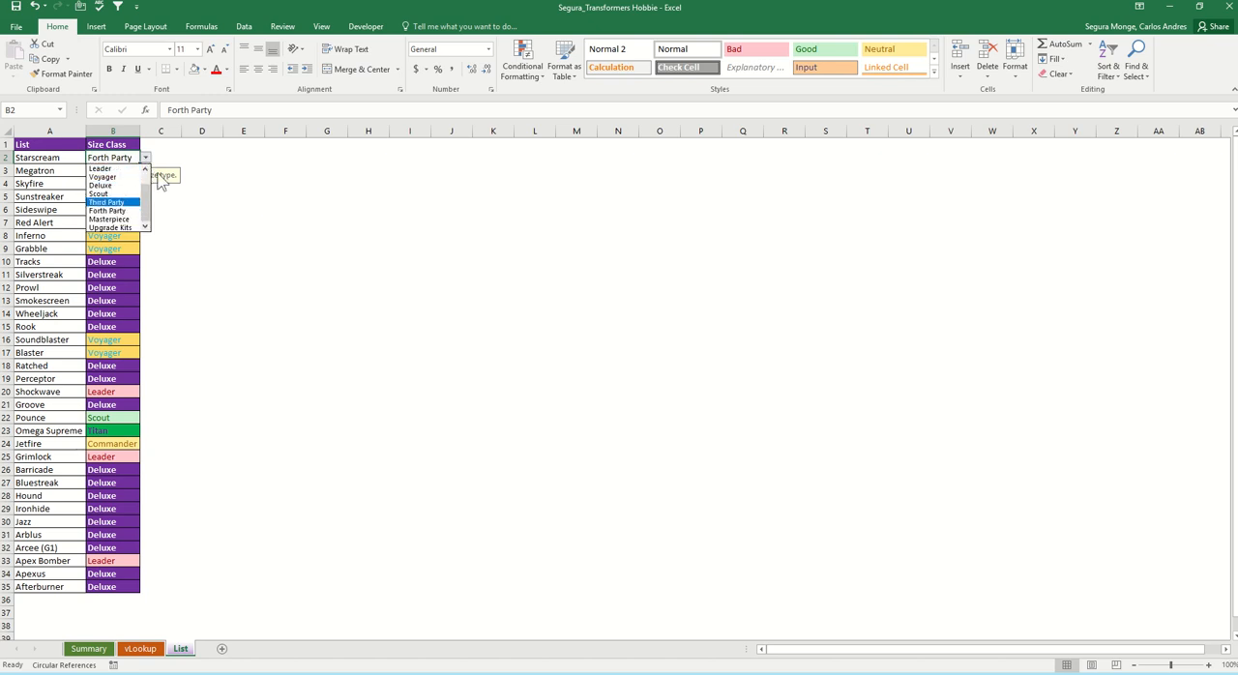
pyautogui.click(278, 211)
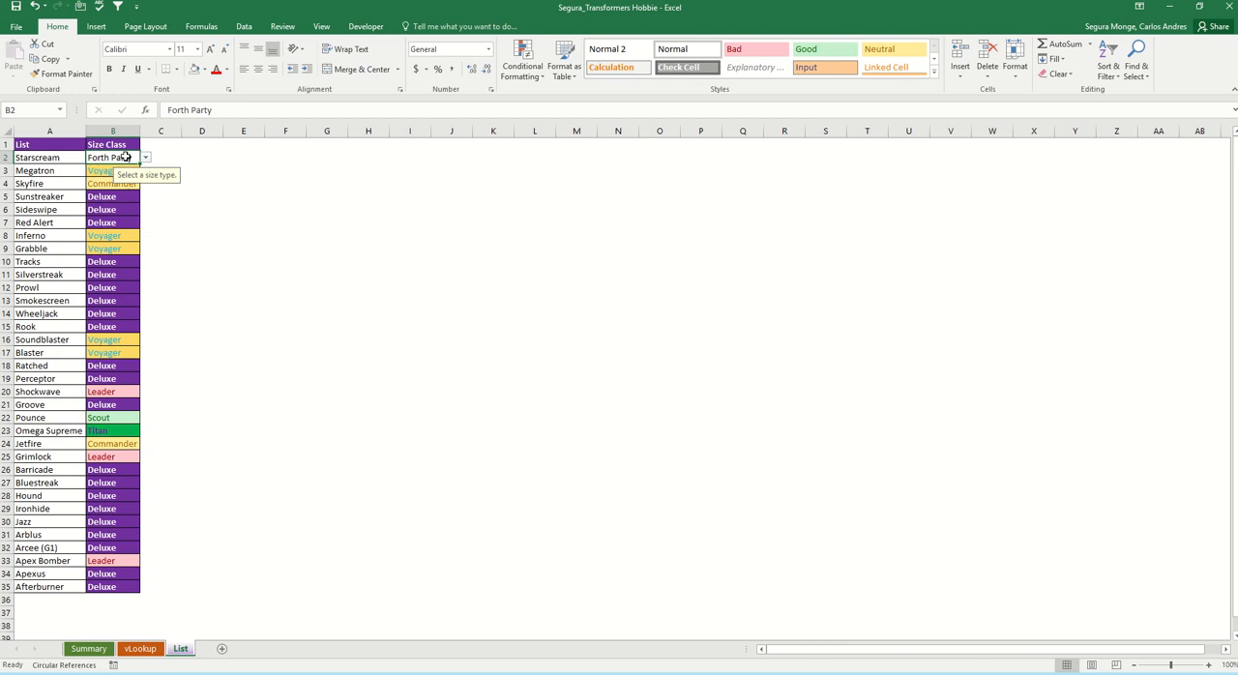
pyautogui.moveTo(126, 157); pyautogui.dragTo(126, 586)
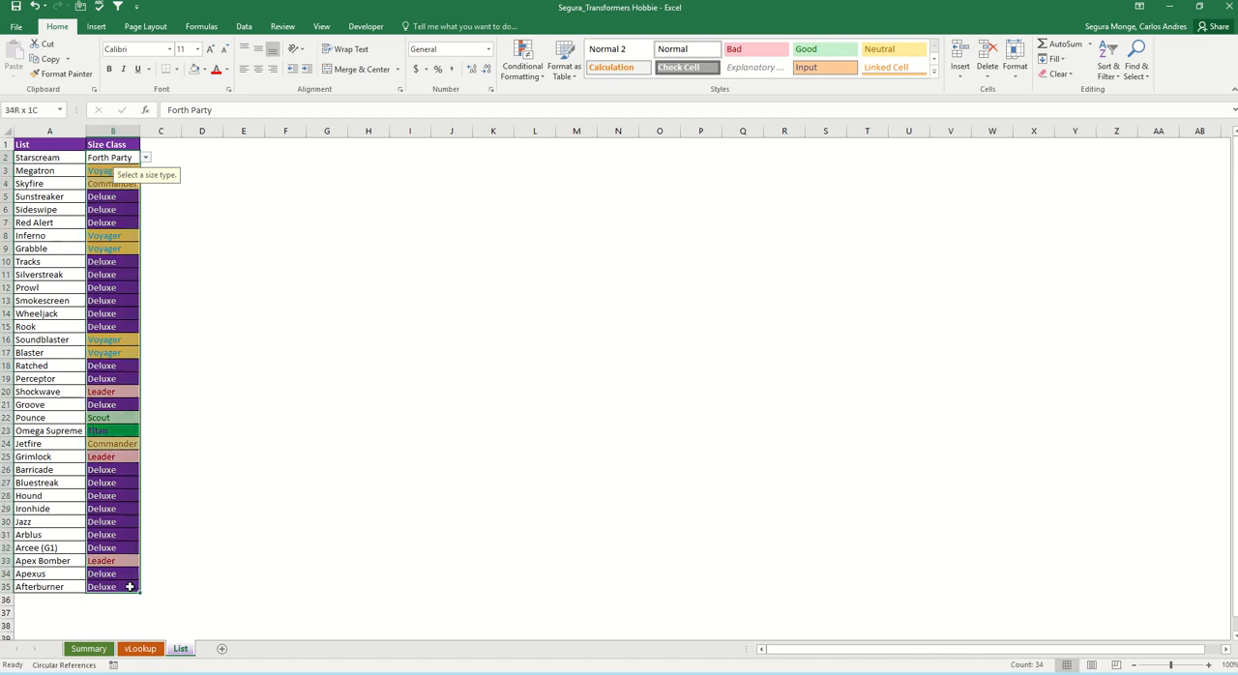
pyautogui.click(514, 76)
pyautogui.moveTo(570, 96)
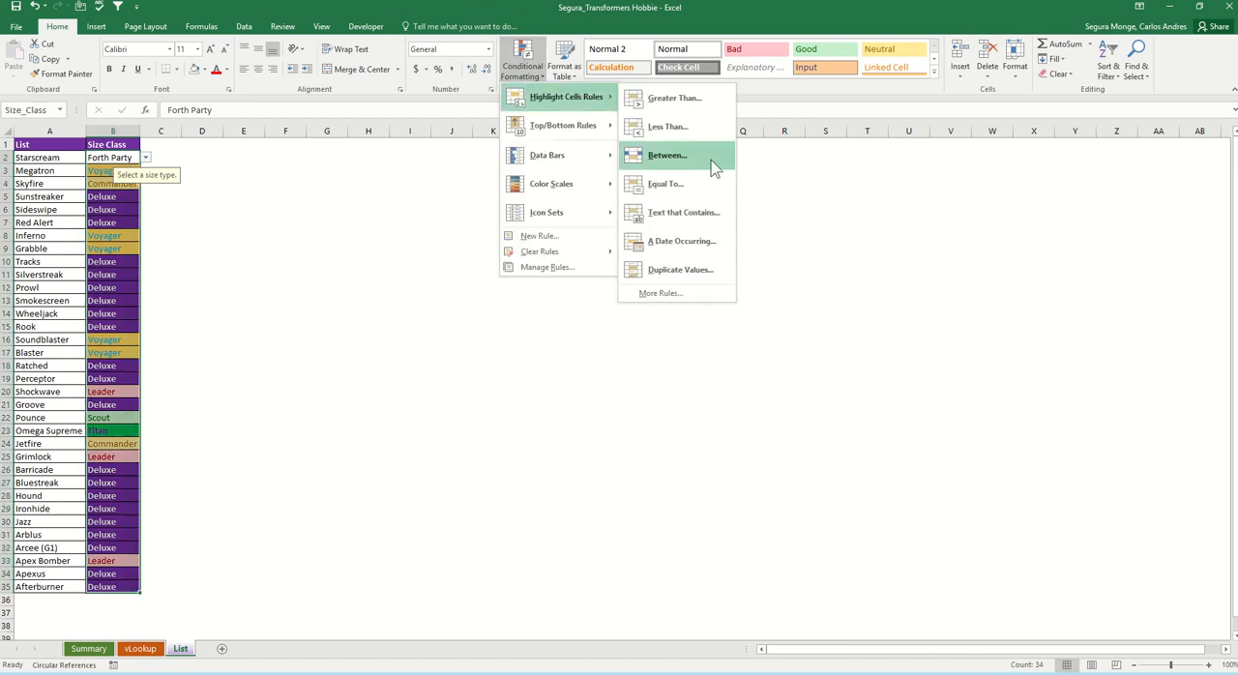
pyautogui.click(667, 184)
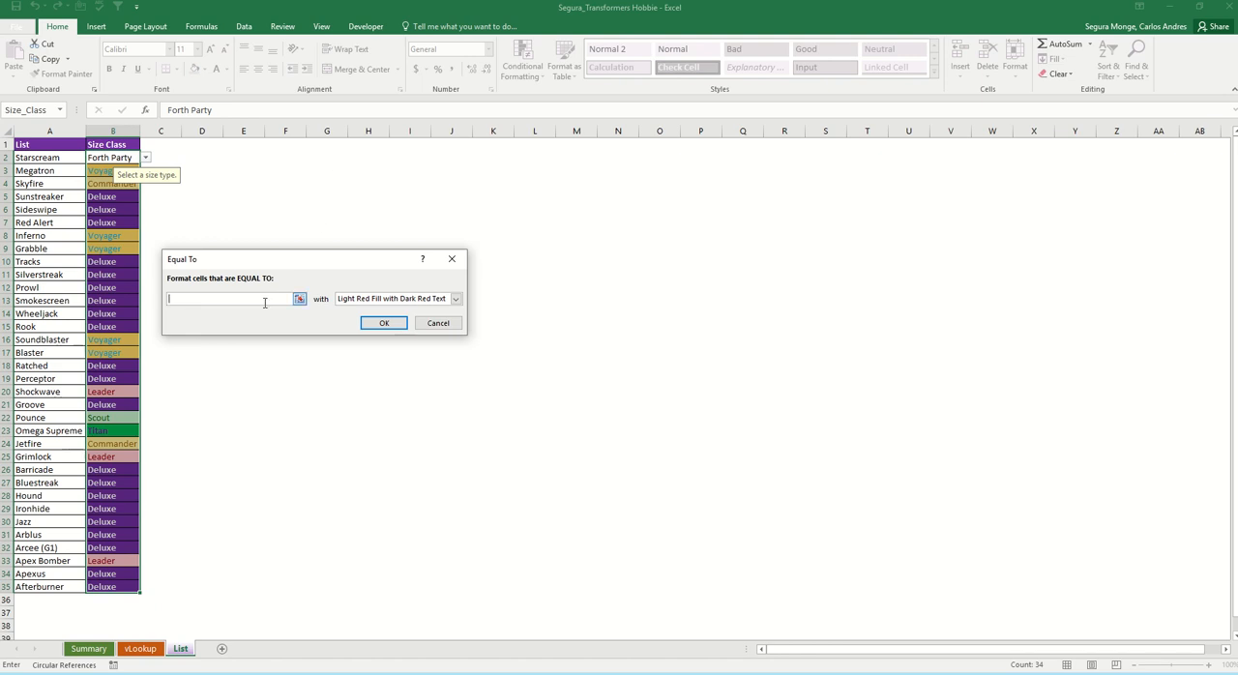
pyautogui.write('Forth Party')
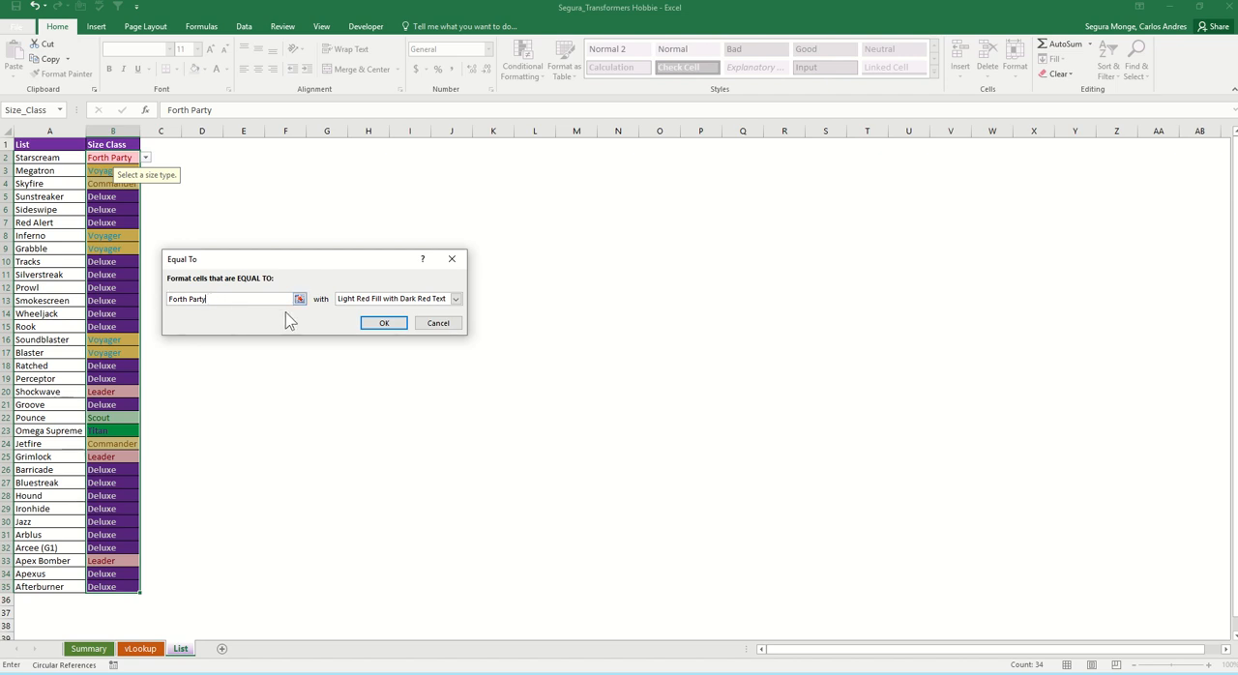
pyautogui.click(441, 325)
# Step: Add a Text That Contains highlight rule for "Party" with Red Text to the size entries in B2:B35, and deselect them
pyautogui.click(531, 74)
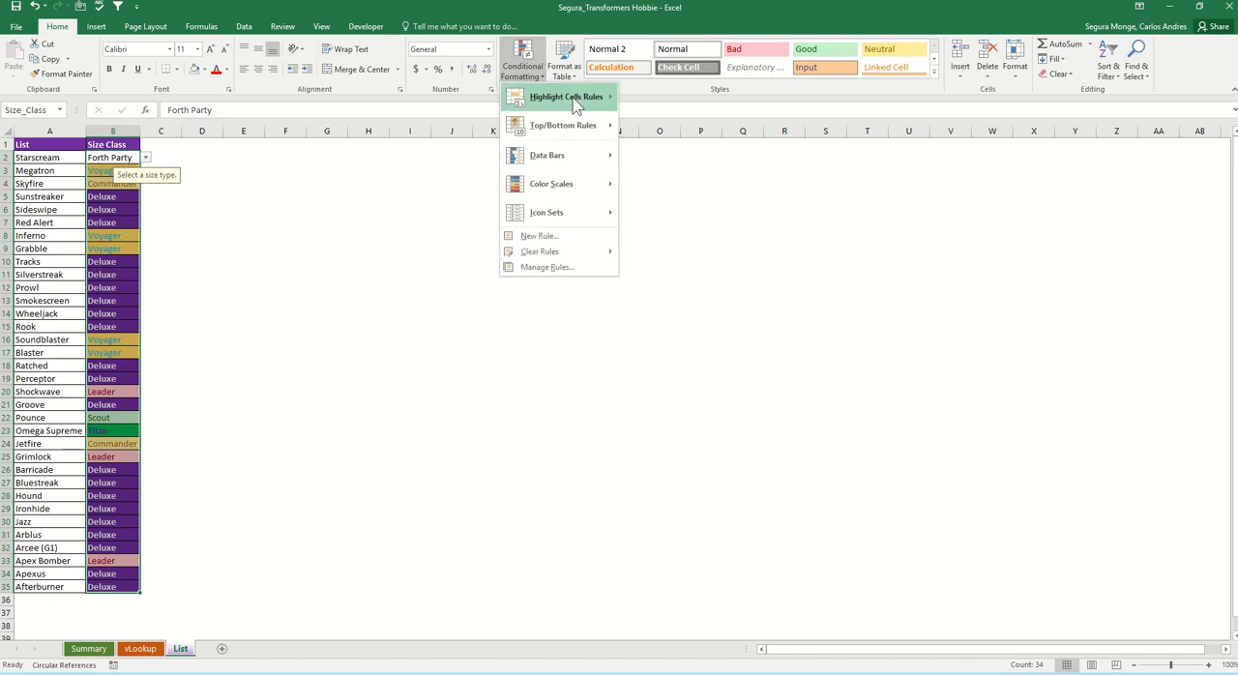
pyautogui.moveTo(608, 98)
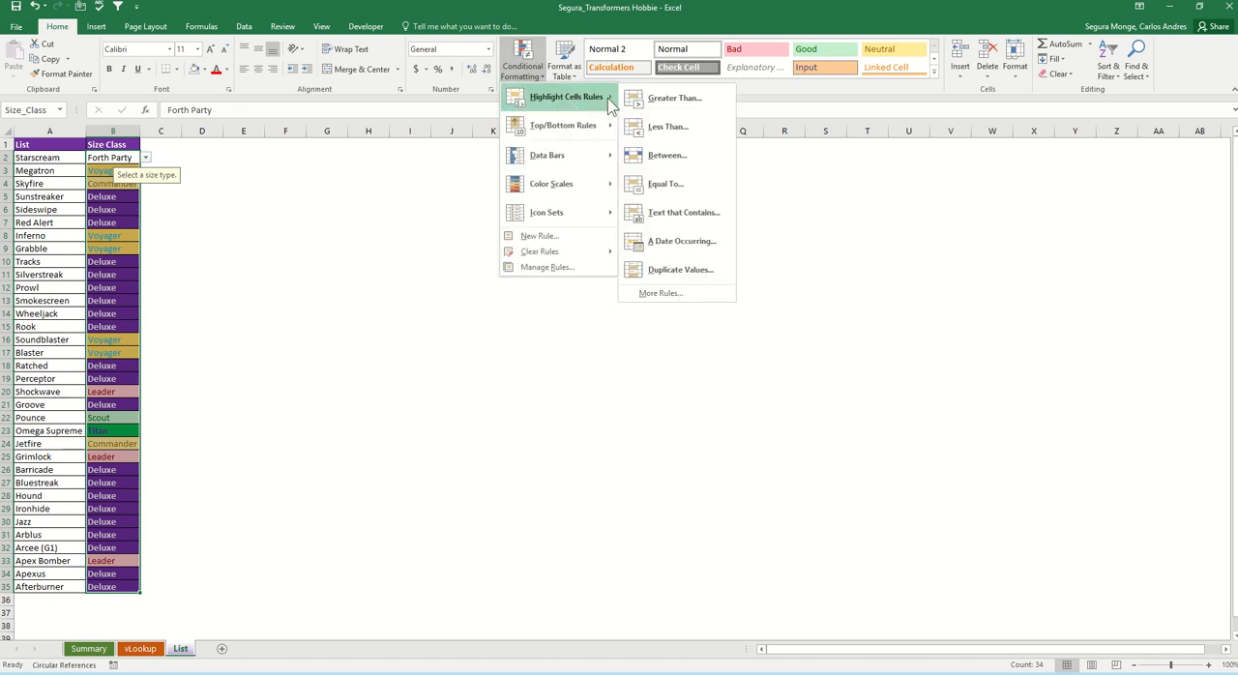
pyautogui.click(674, 214)
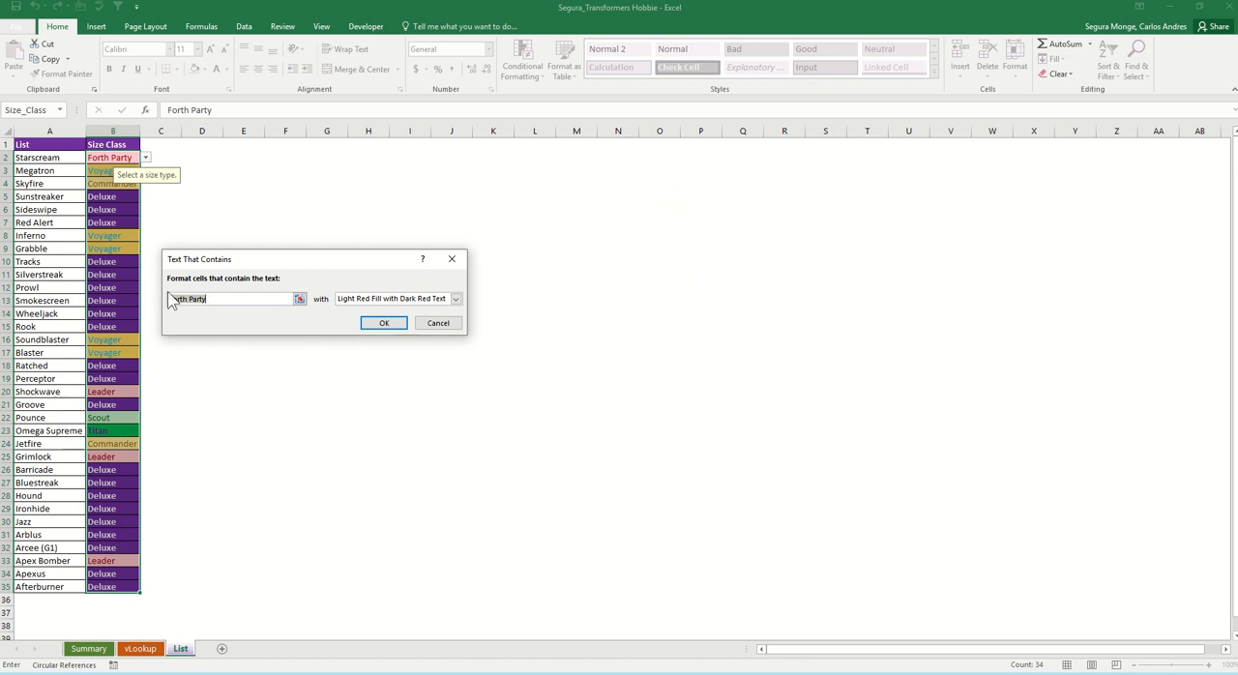
pyautogui.click(209, 298)
pyautogui.moveTo(212, 301); pyautogui.dragTo(166, 307)
pyautogui.write('Party')
pyautogui.click(453, 299)
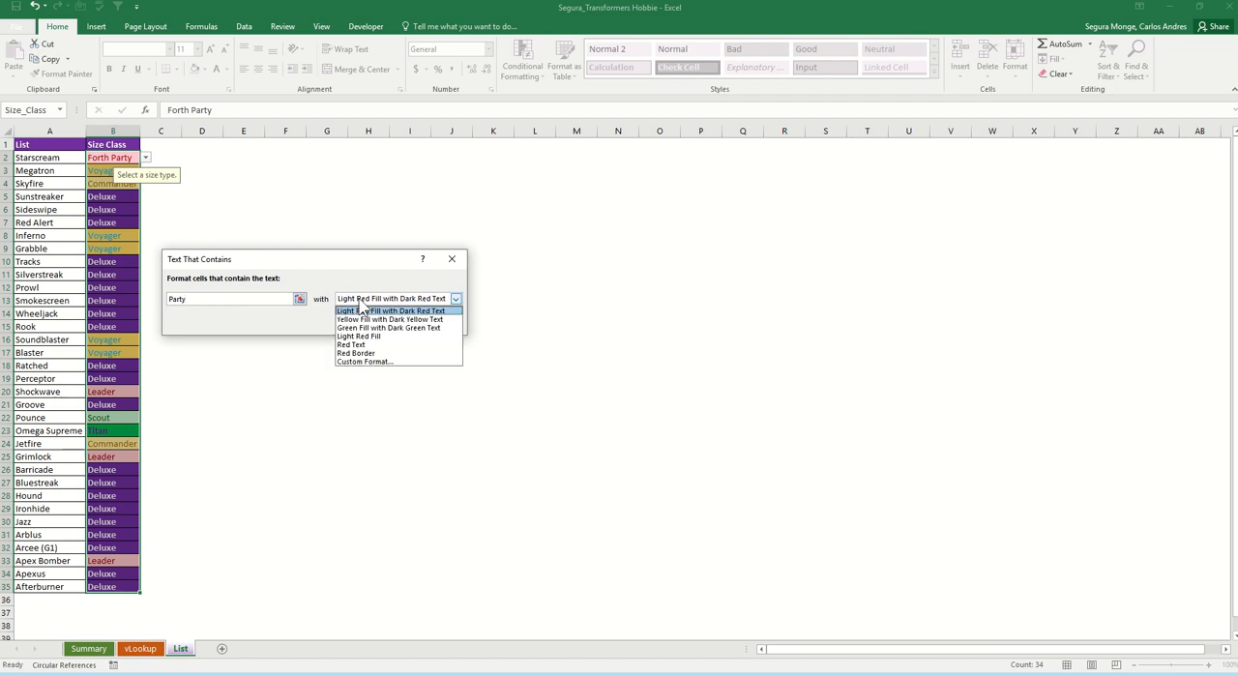
pyautogui.click(380, 345)
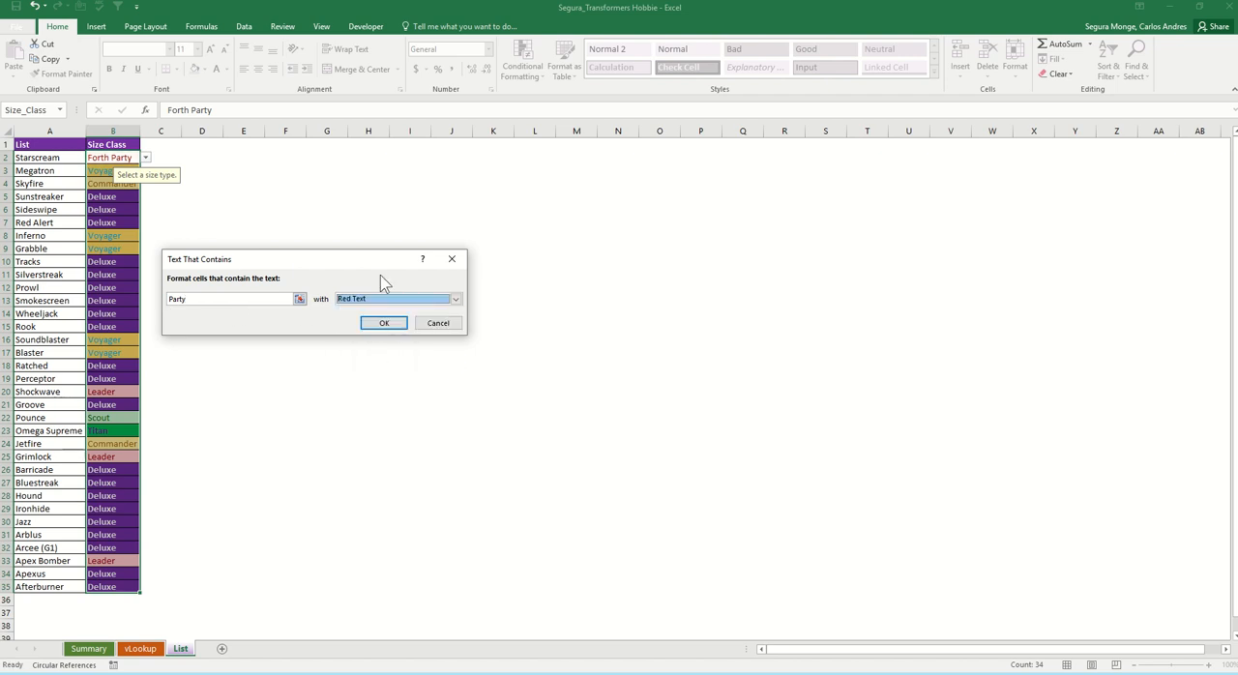
pyautogui.click(383, 325)
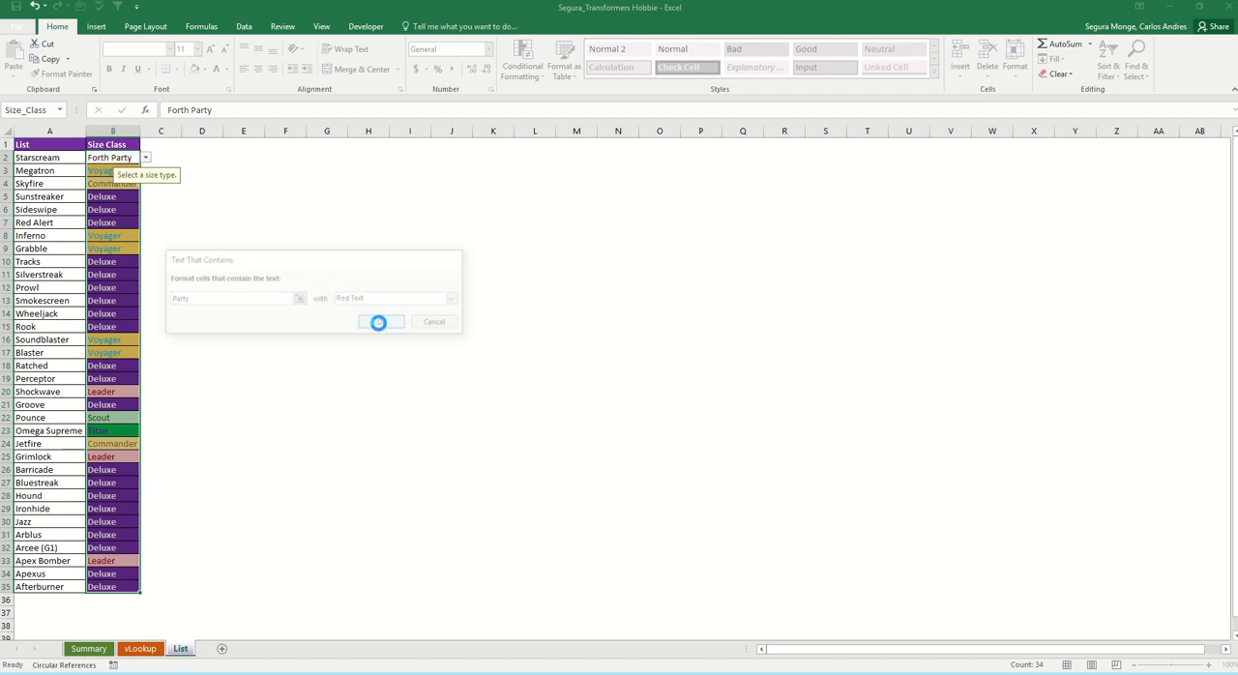
pyautogui.press('Down')
pyautogui.press('Down')
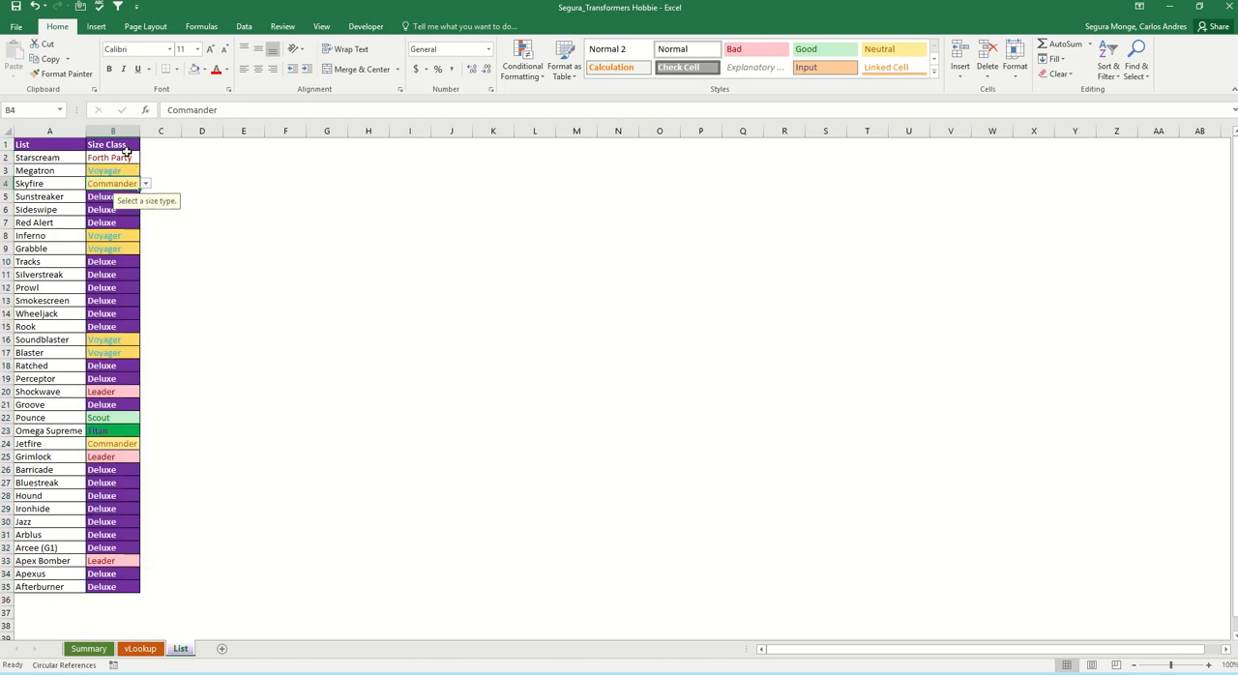
# Step: Look through the available size class options for Starscream in B2 without changing the entry
pyautogui.click(135, 160)
pyautogui.click(145, 158)
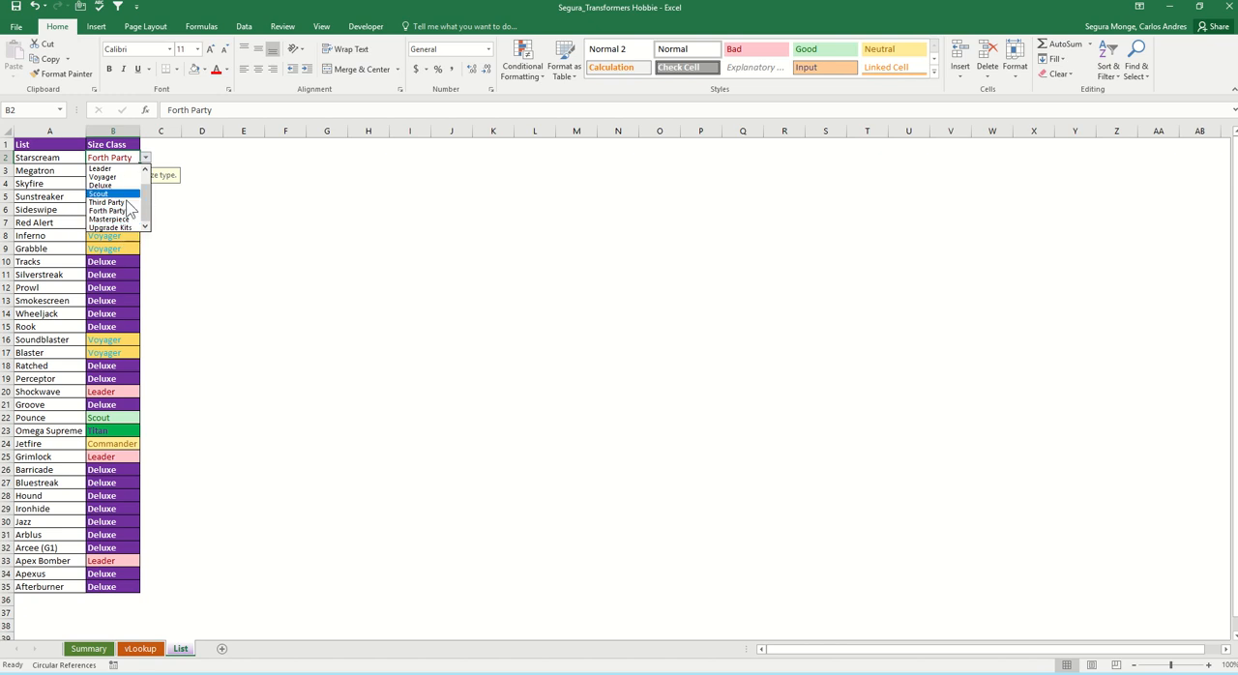
pyautogui.click(146, 170)
pyautogui.click(173, 282)
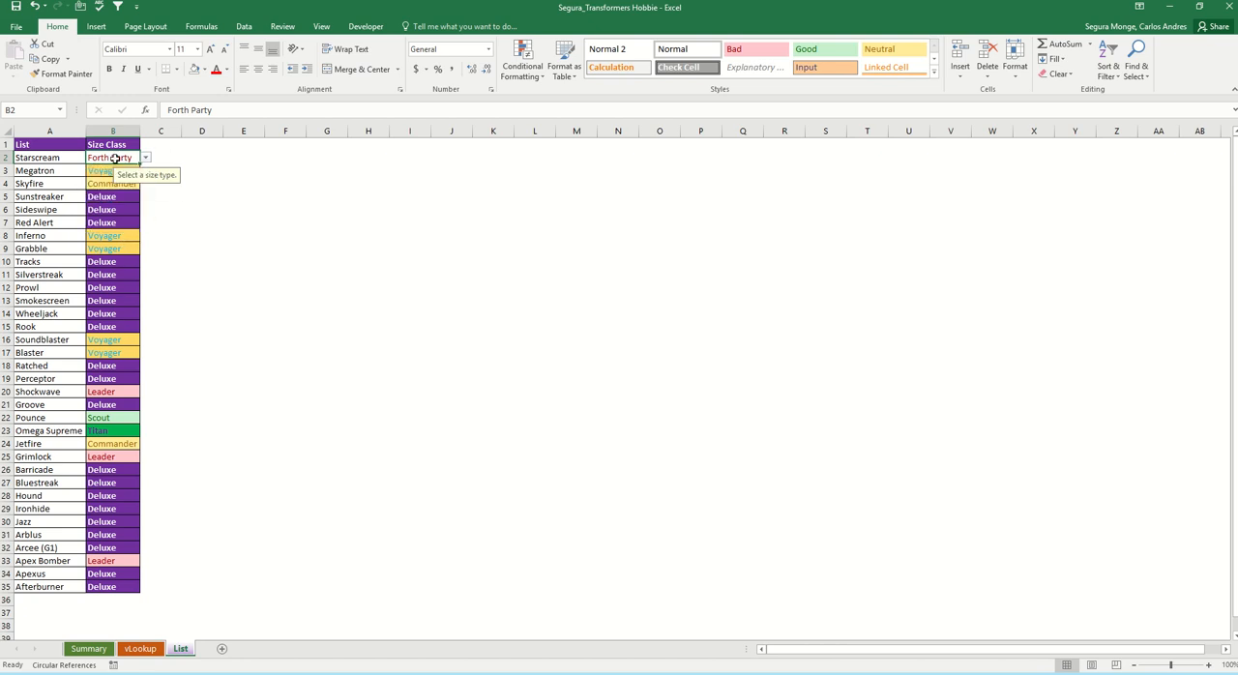
# Step: Review the conditional formatting rules for the size entries in B2:B35, including the scope choices and the range of the "Party" rule
pyautogui.hotkey('ctrl', 'shift', 'Down')
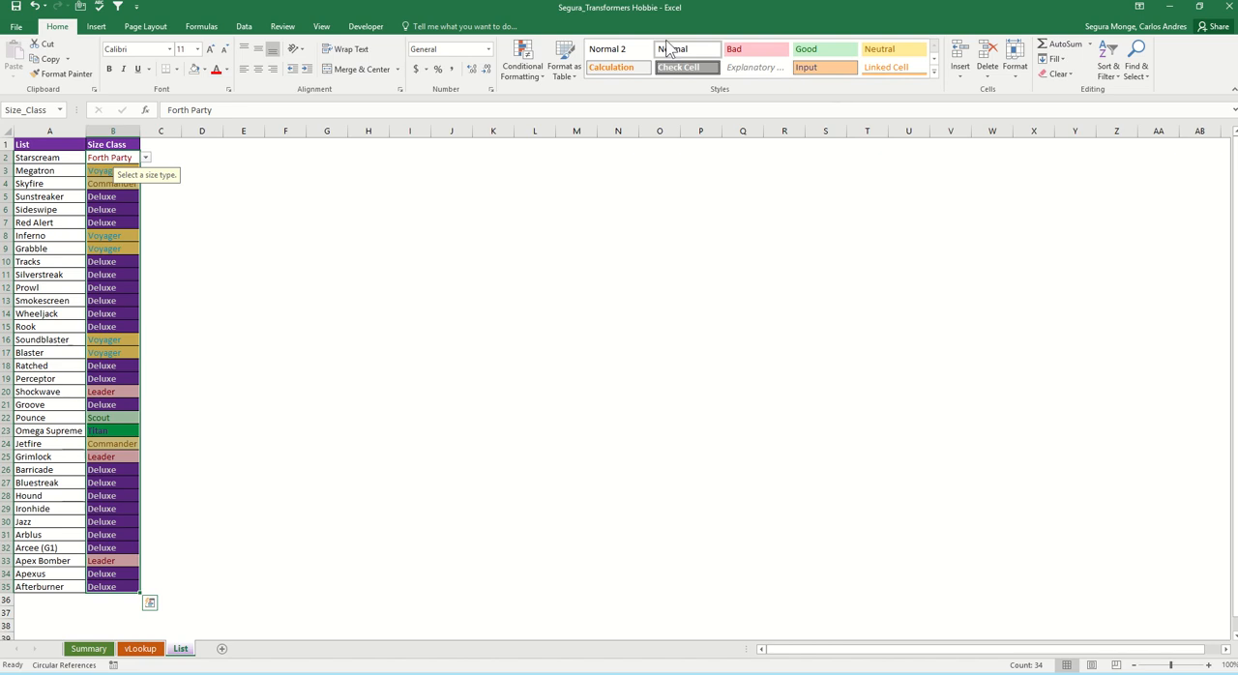
pyautogui.click(523, 59)
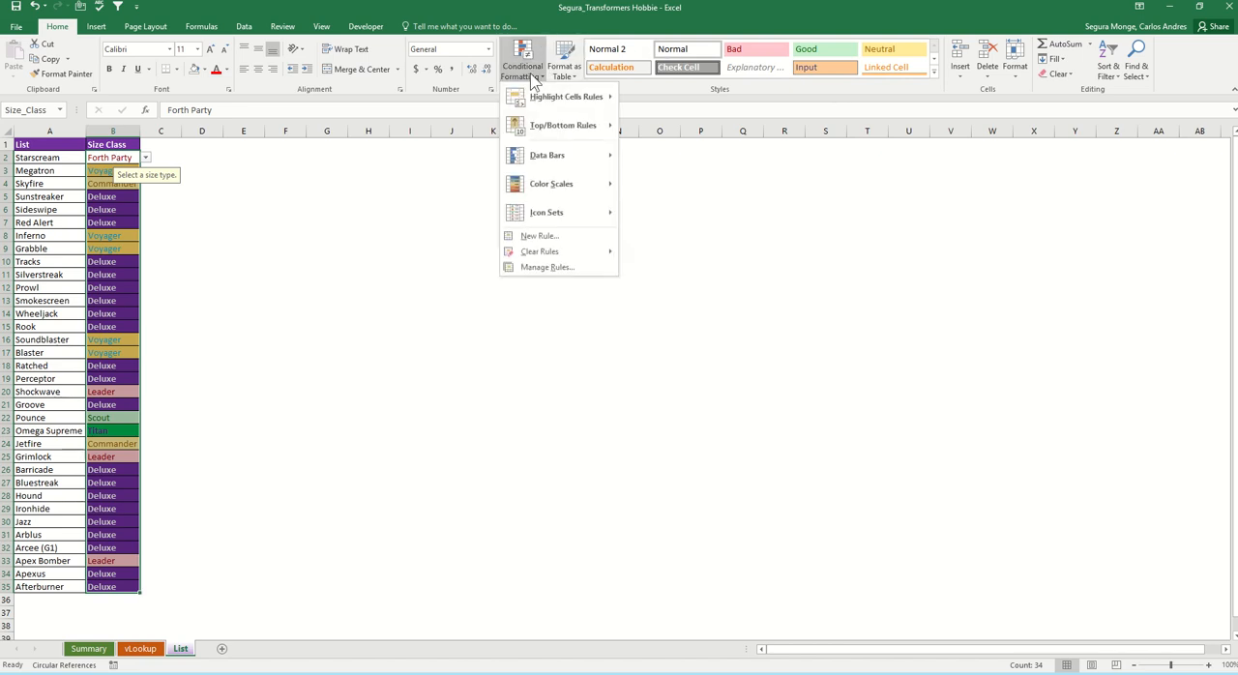
pyautogui.click(547, 267)
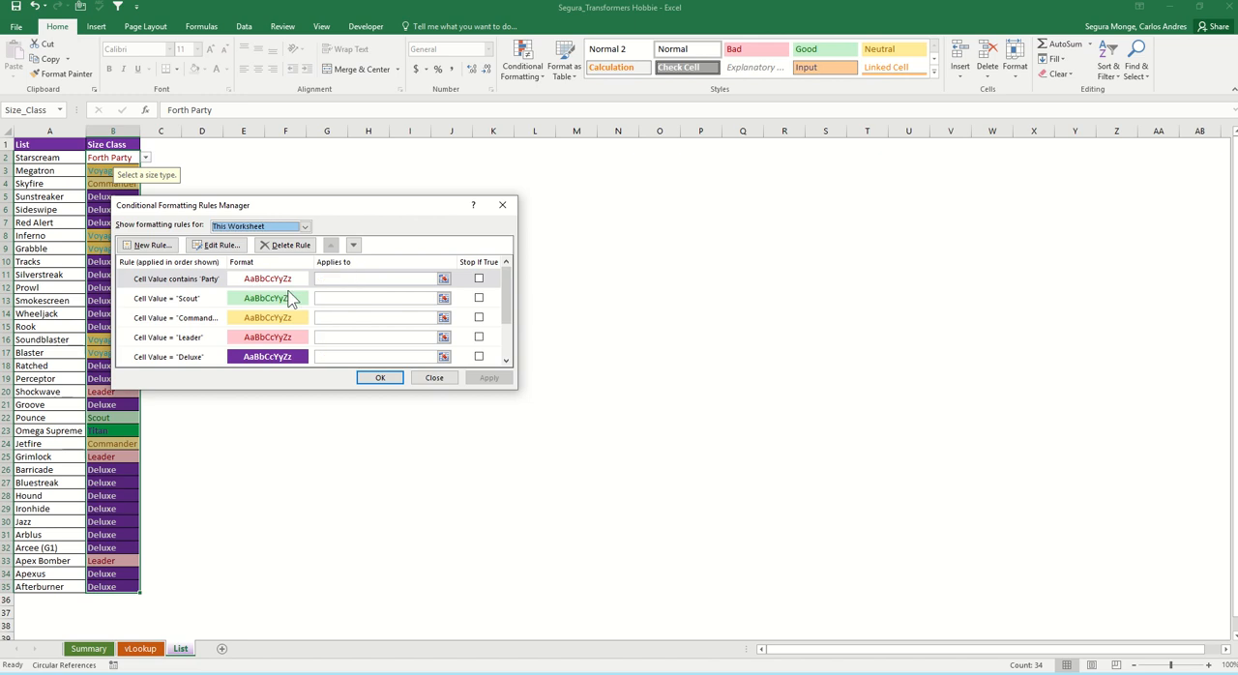
pyautogui.scroll(-1, 293, 300)
pyautogui.scroll(2, 291, 299)
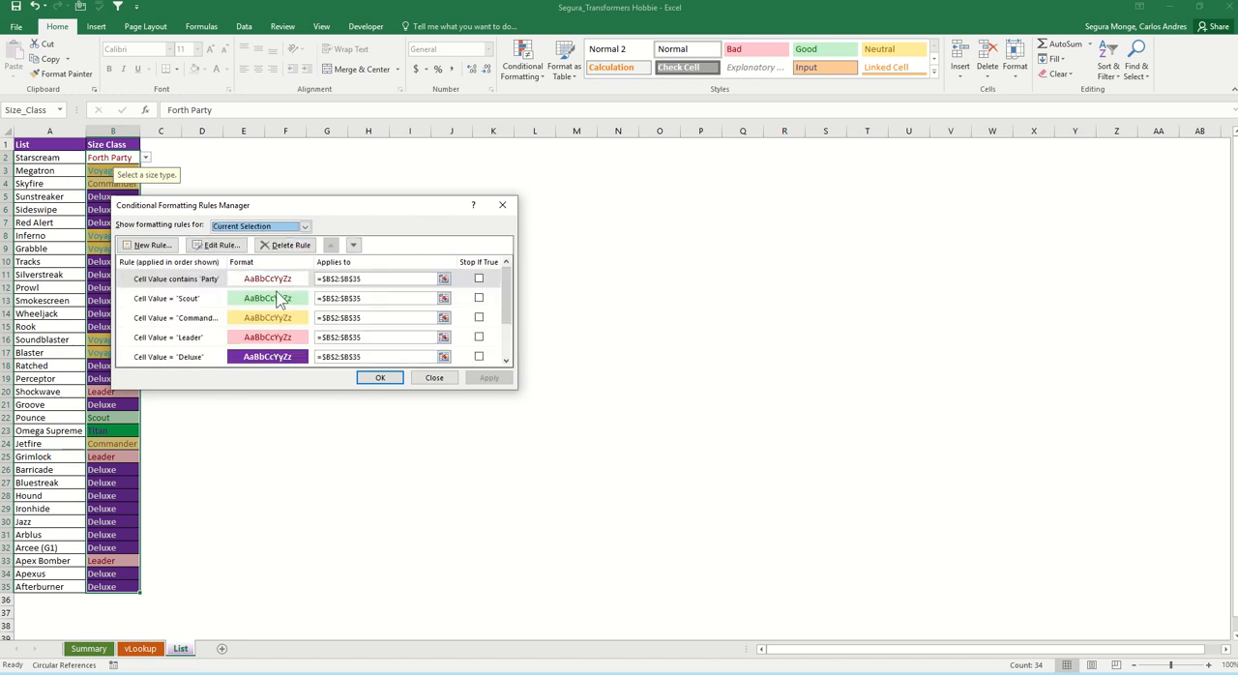
pyautogui.click(305, 226)
pyautogui.click(306, 227)
pyautogui.click(304, 227)
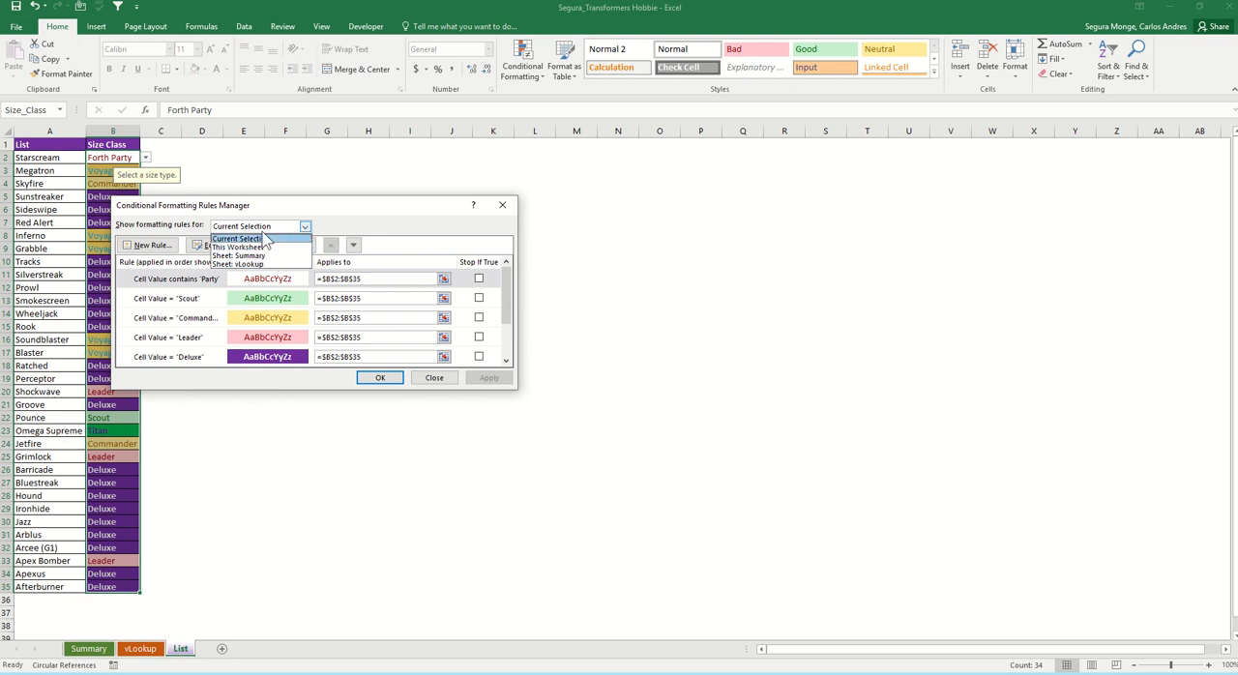
pyautogui.click(267, 239)
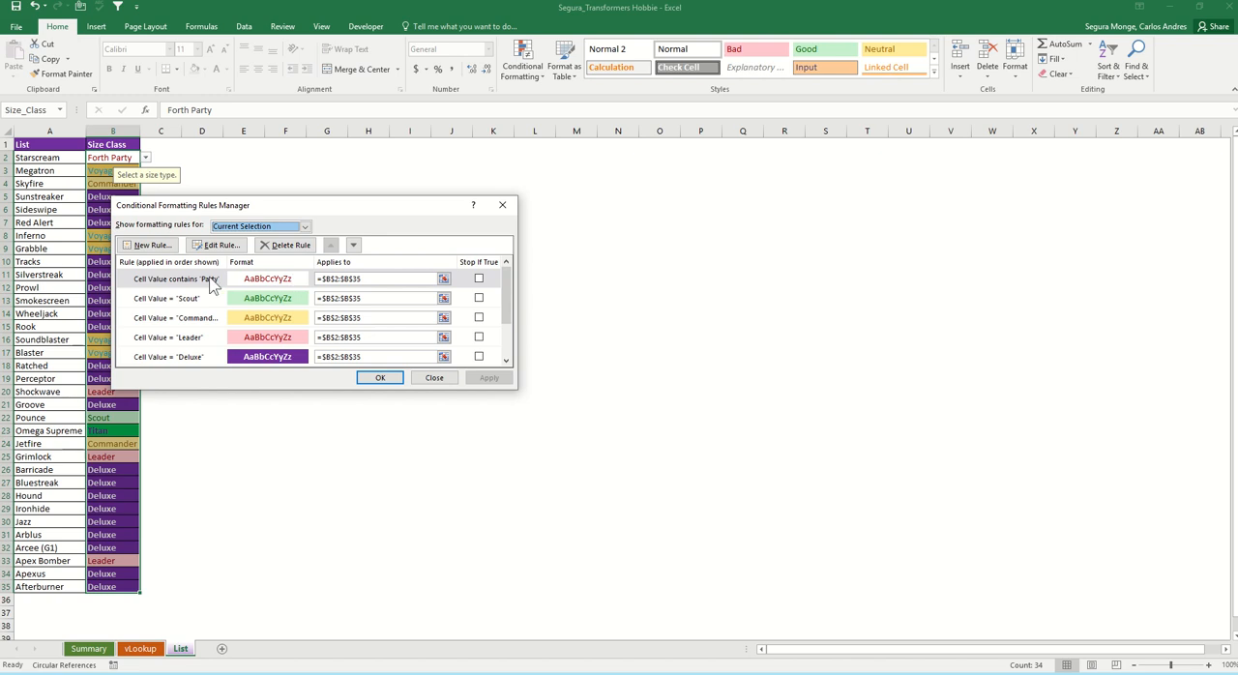
pyautogui.click(443, 279)
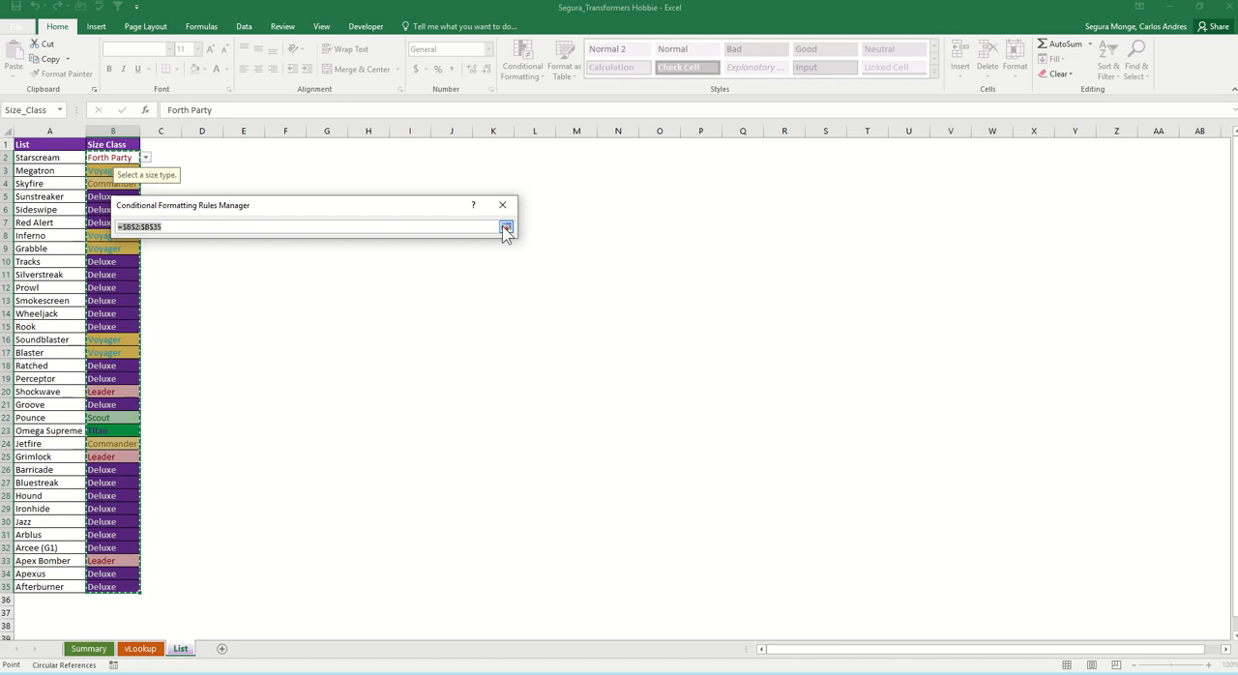
pyautogui.click(505, 226)
# Step: Edit the "Party" rule to use a blue background fill, and apply the updated rules
pyautogui.doubleClick(239, 278)
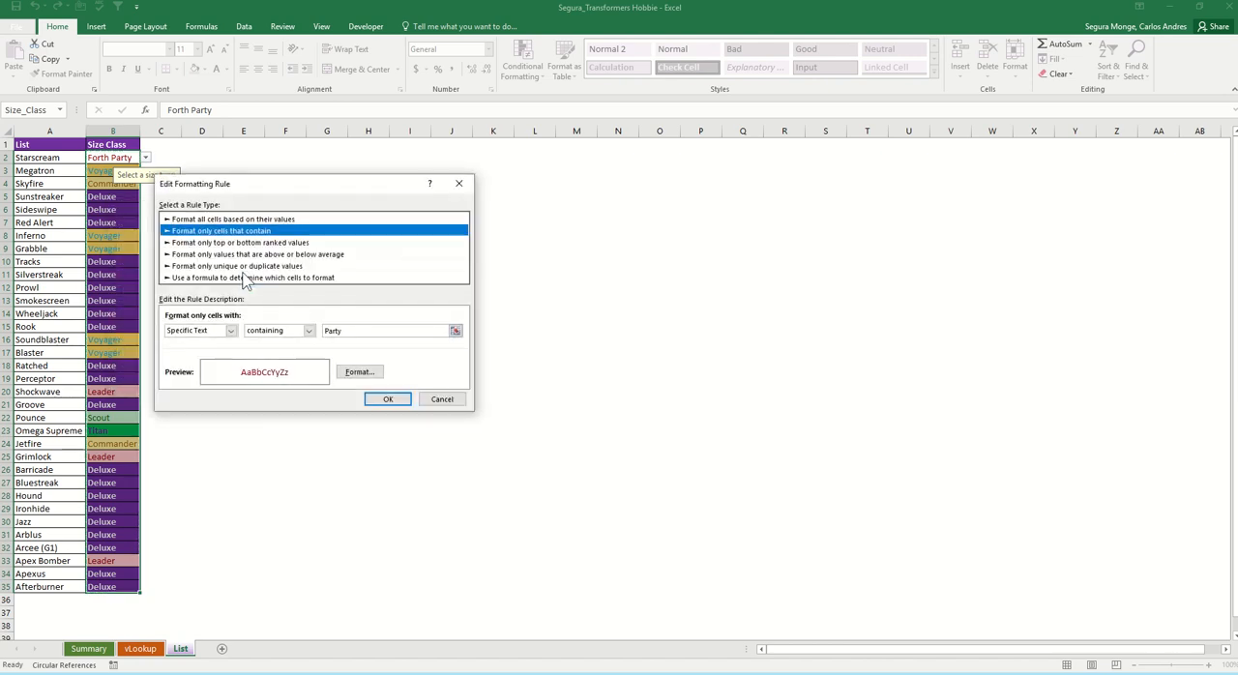
pyautogui.click(350, 373)
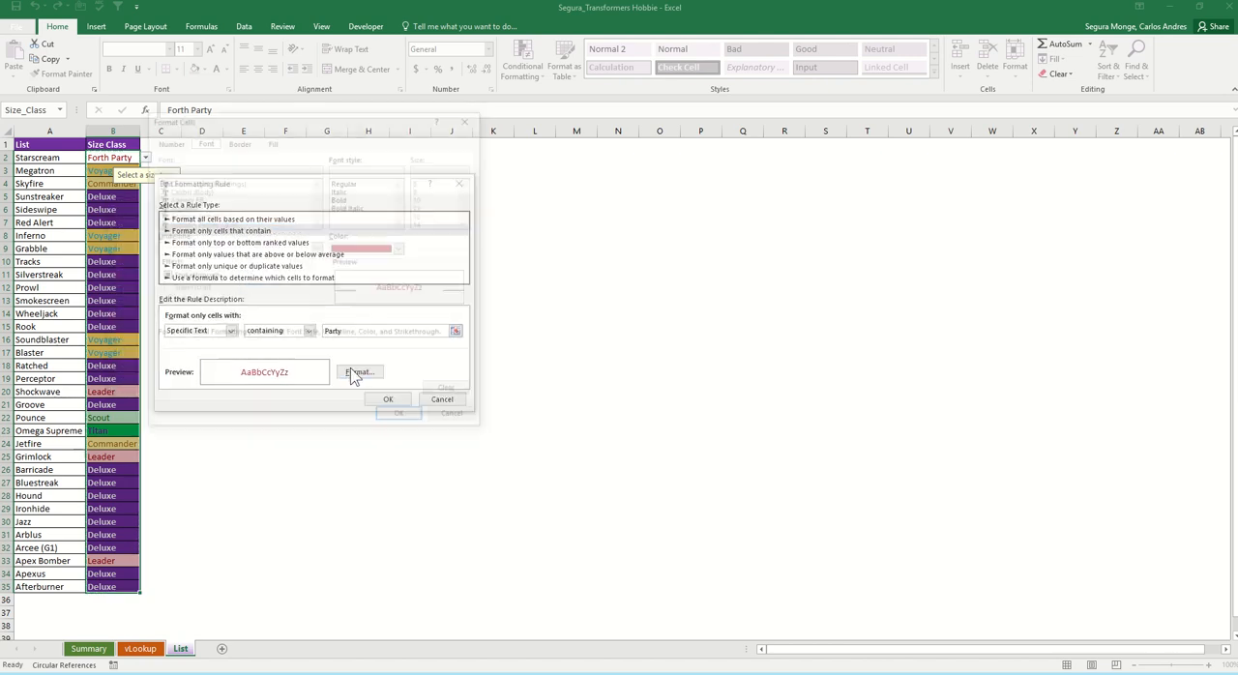
pyautogui.click(273, 141)
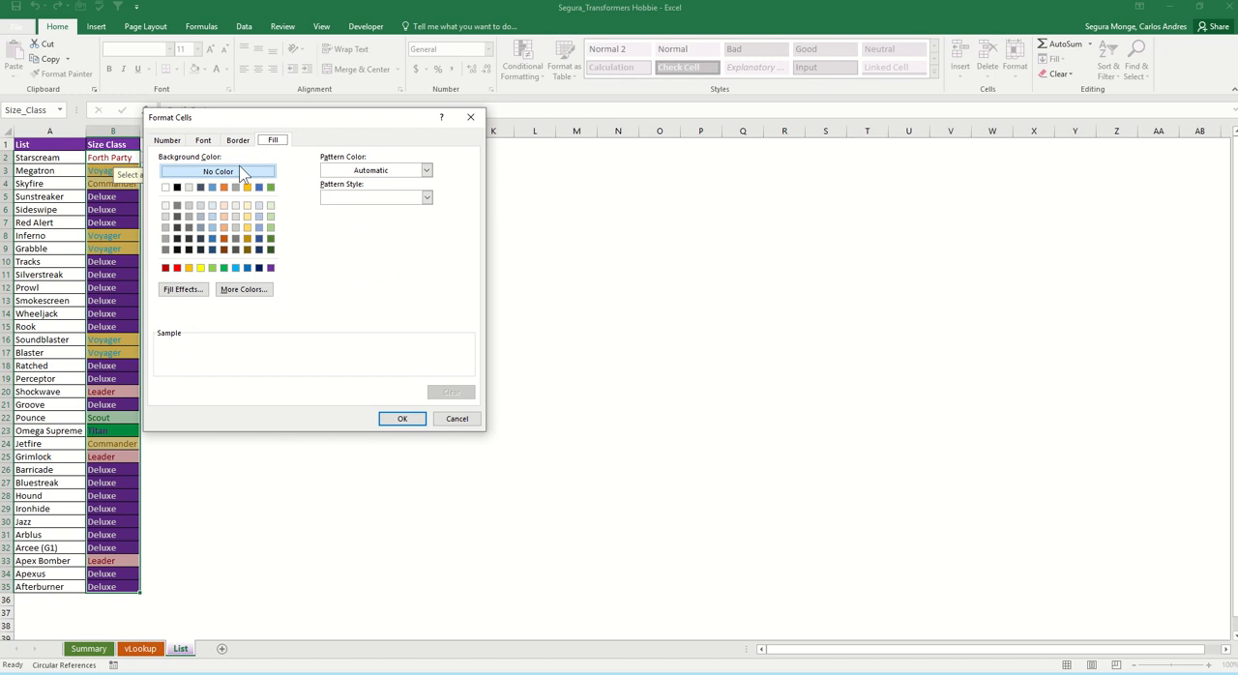
pyautogui.click(212, 187)
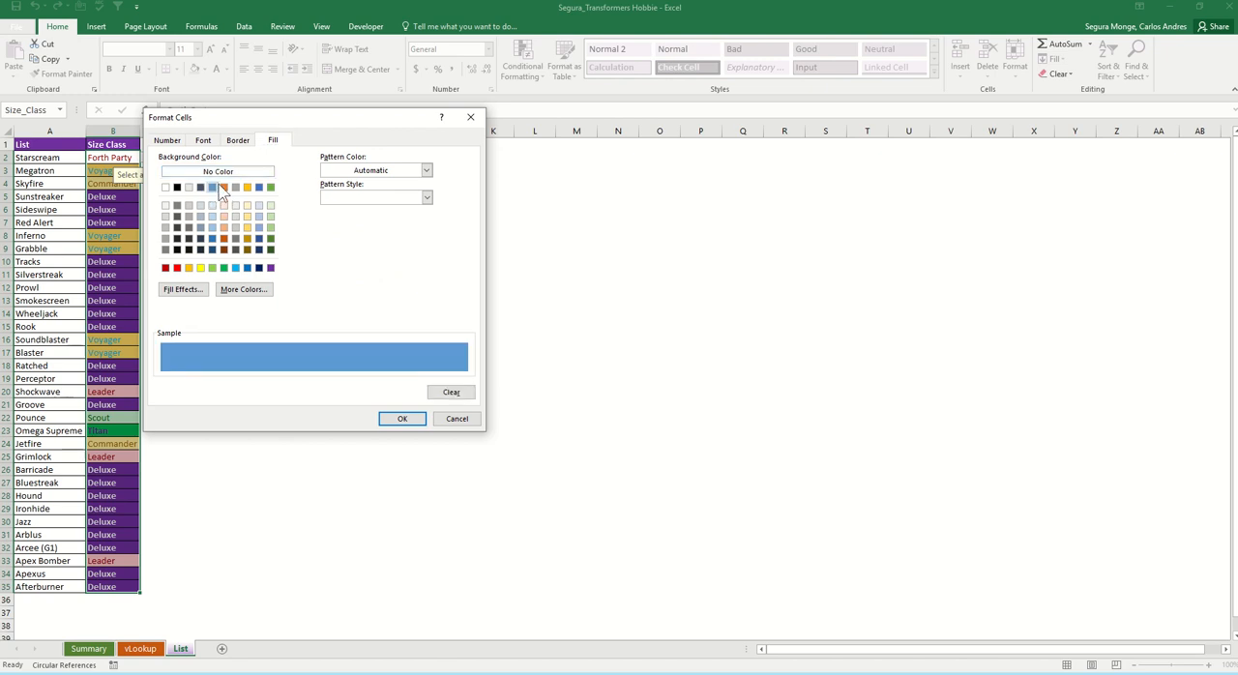
pyautogui.click(207, 143)
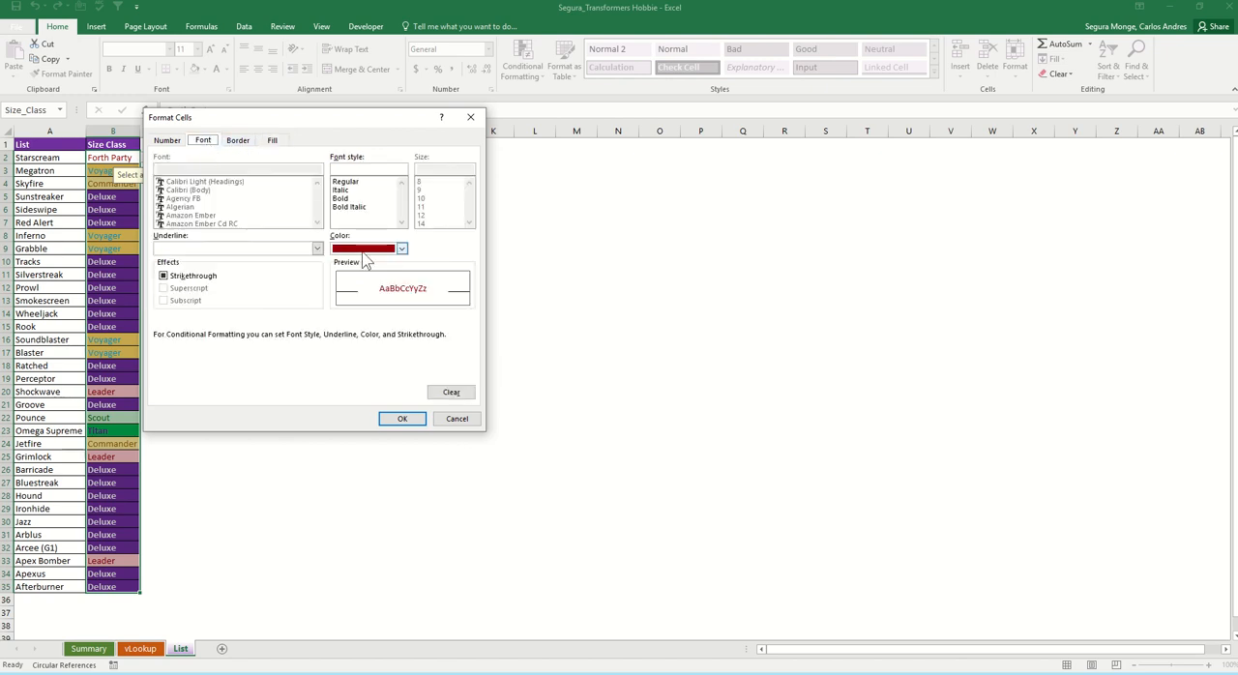
pyautogui.click(410, 422)
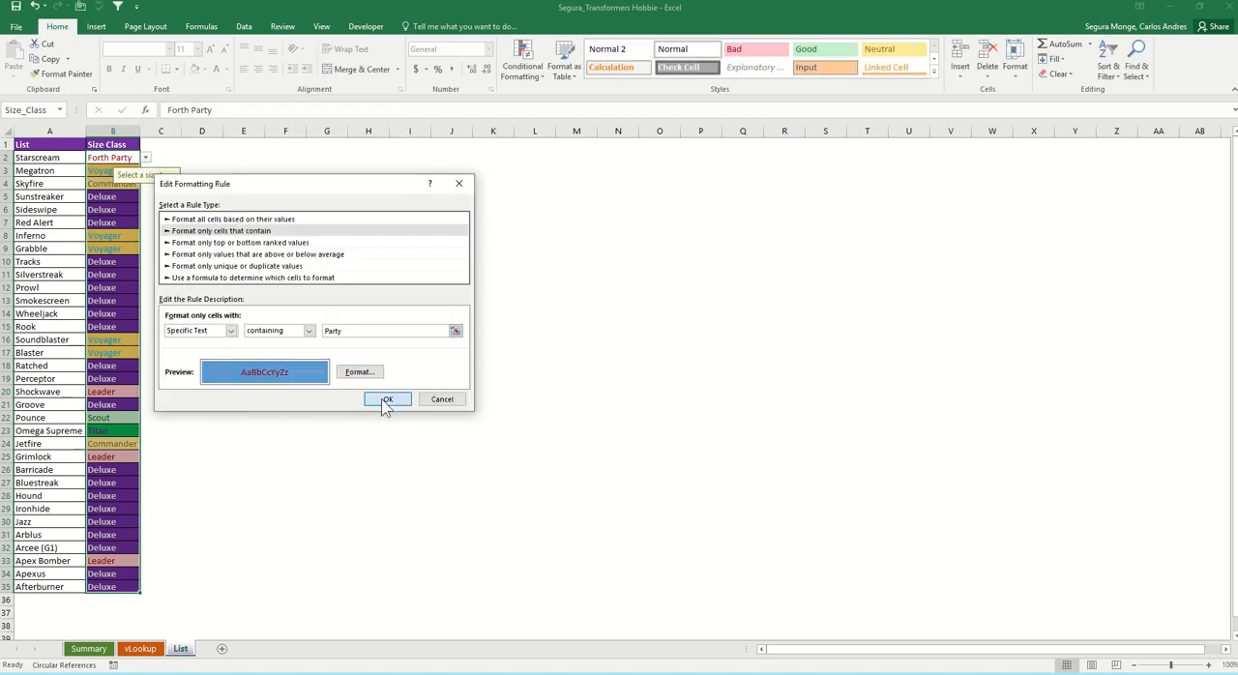
pyautogui.click(386, 398)
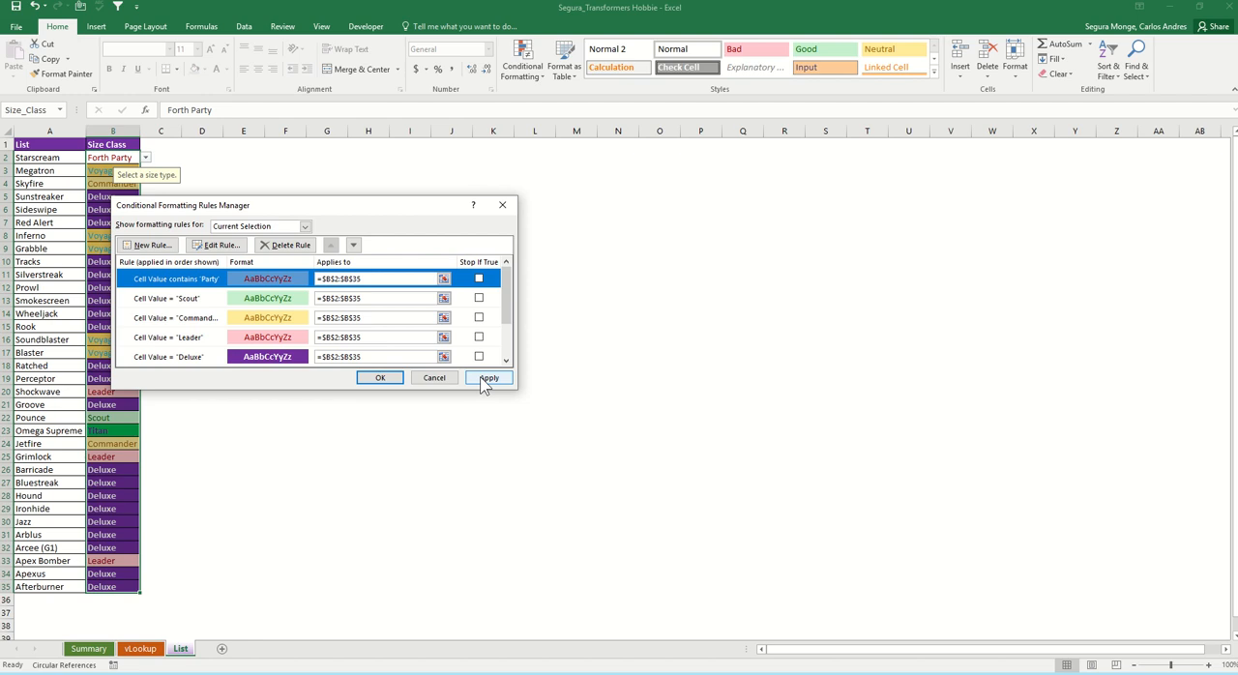
pyautogui.click(381, 379)
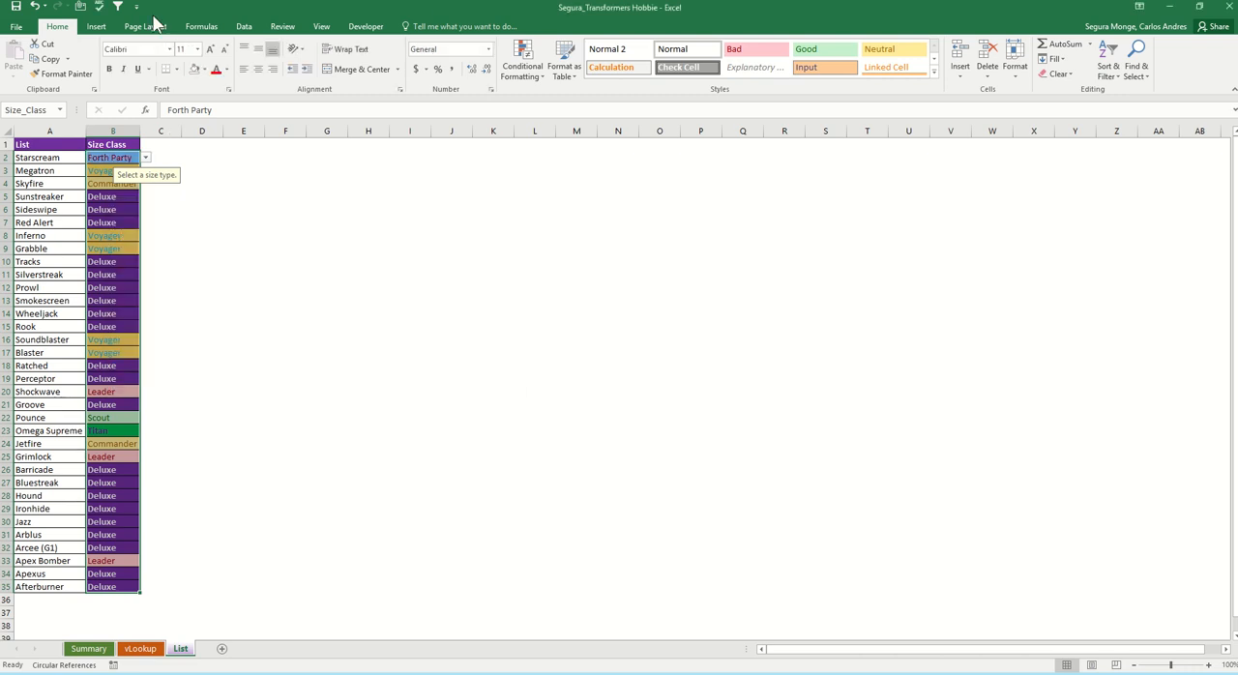
# Step: Try clearing the conditional formatting rules from the selected size cells, and undo the clearing
pyautogui.click(522, 60)
pyautogui.moveTo(539, 258)
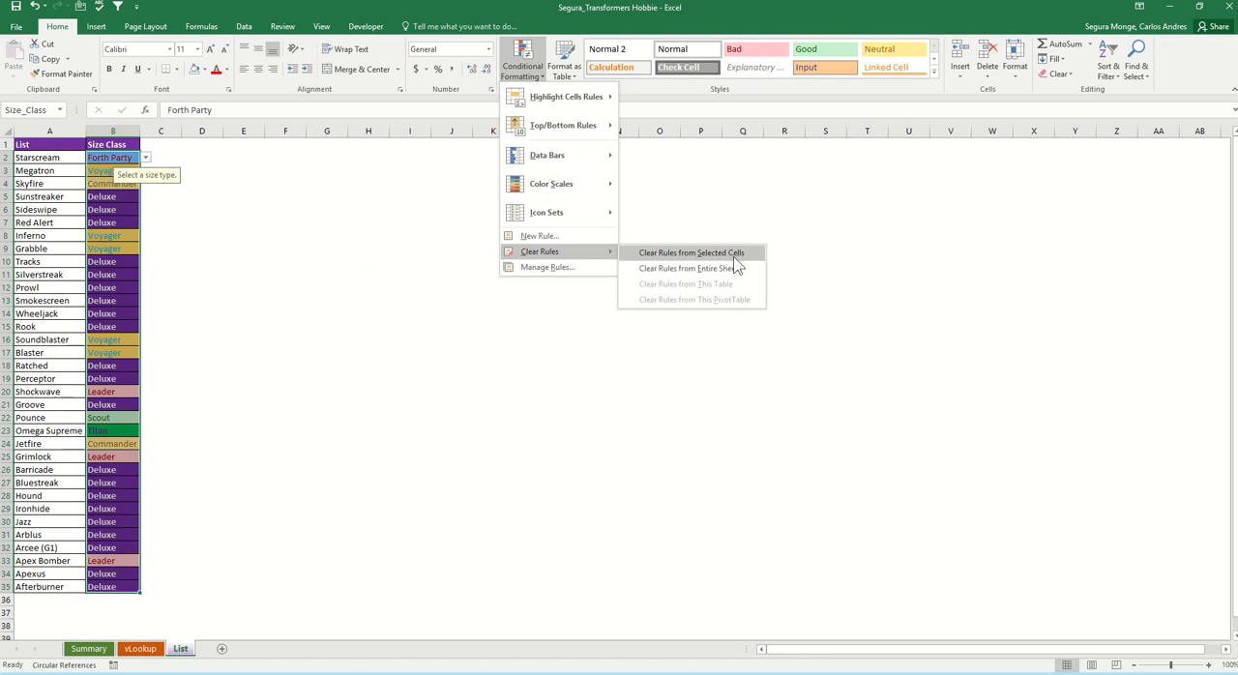
pyautogui.click(680, 254)
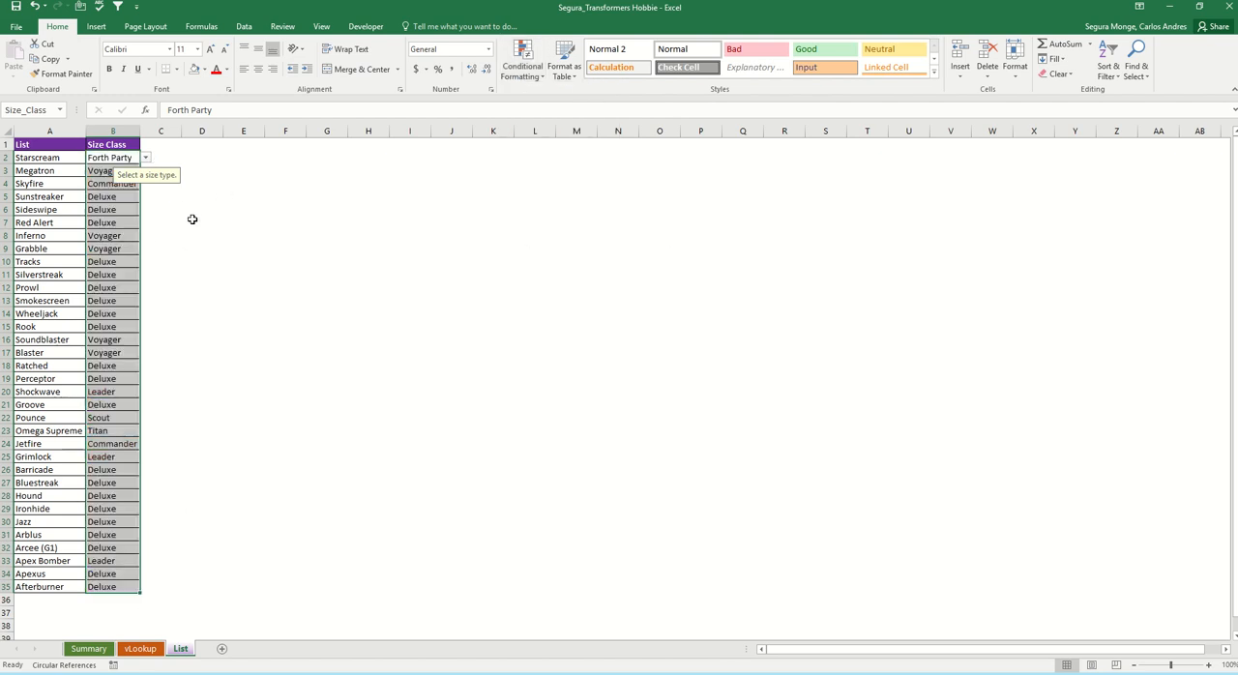
pyautogui.hotkey('ctrl', 'z')
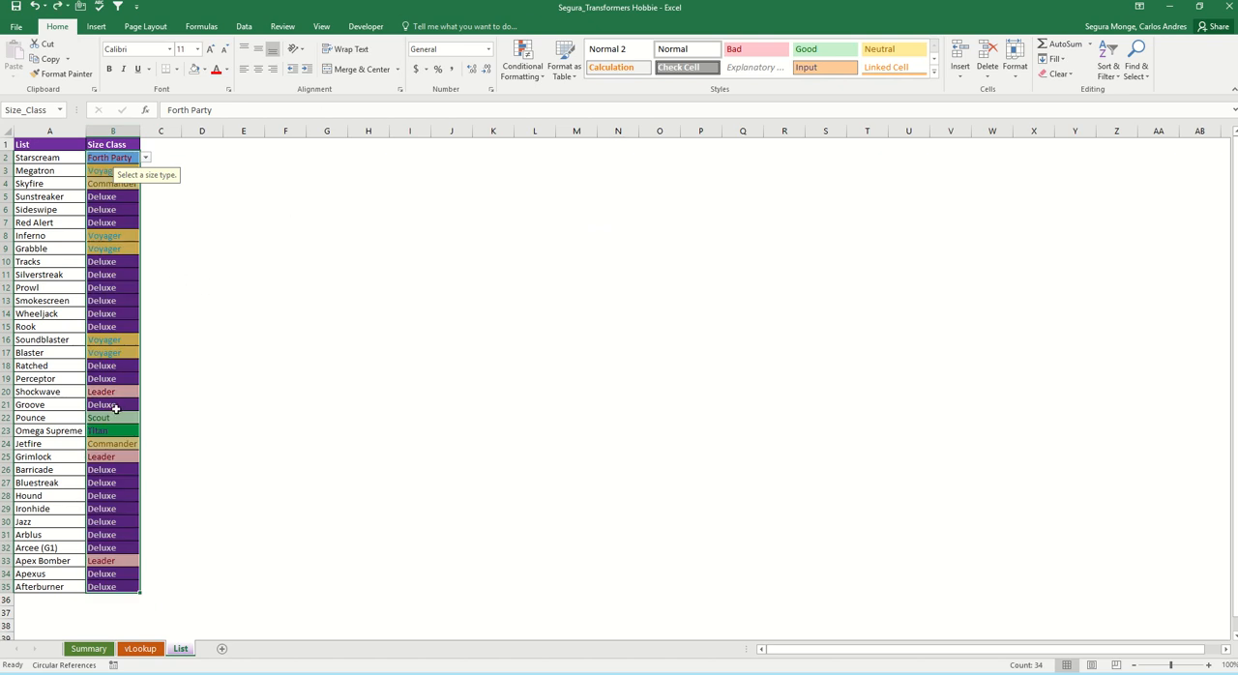
# Step: Examine the full list of conditional formatting rules for the size entries again and close the rules manager
pyautogui.click(523, 68)
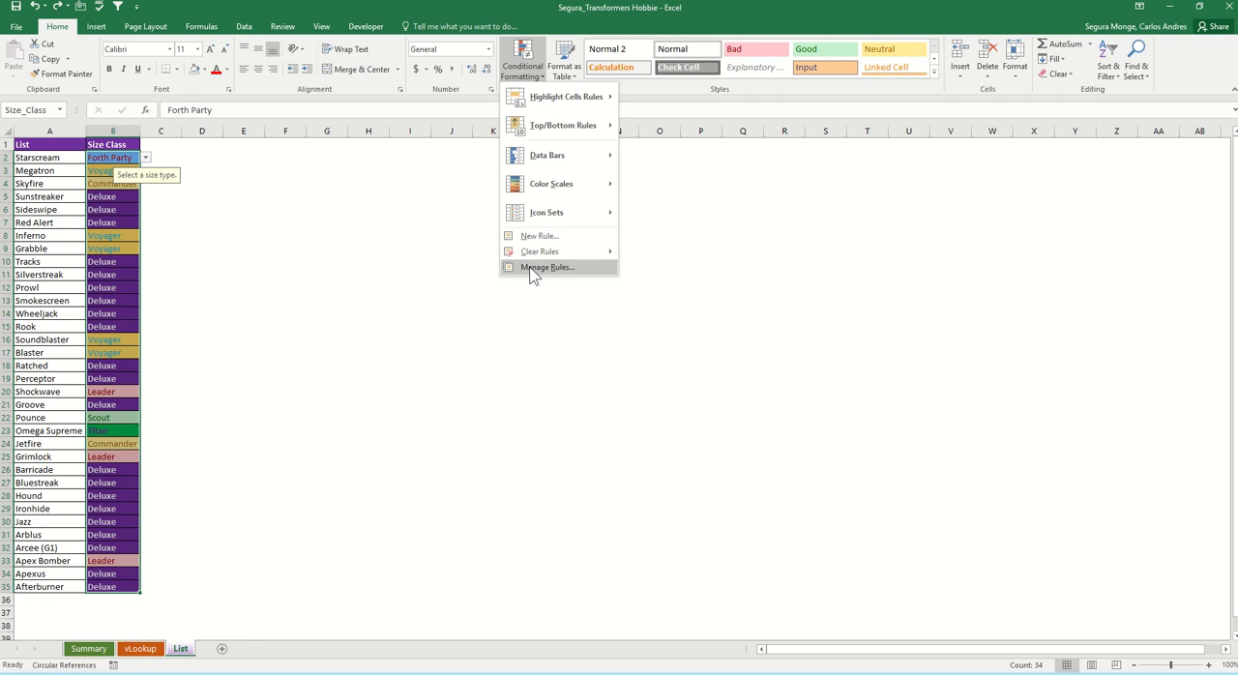
pyautogui.click(555, 268)
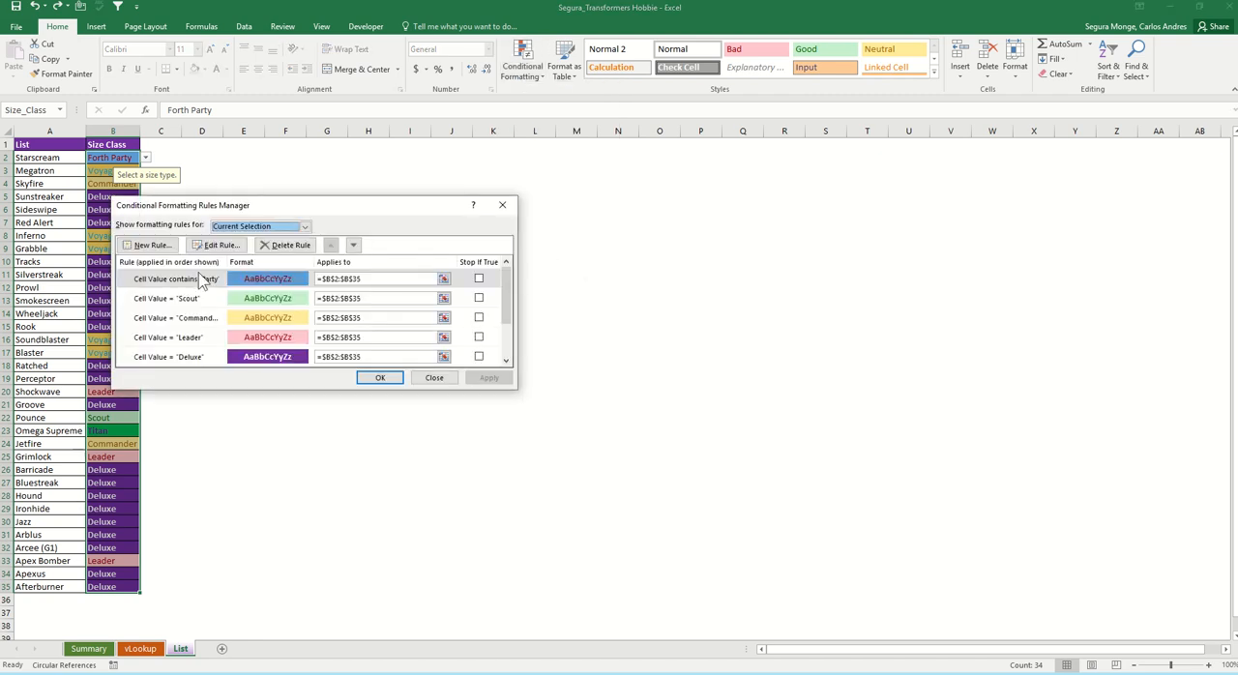
pyautogui.click(198, 280)
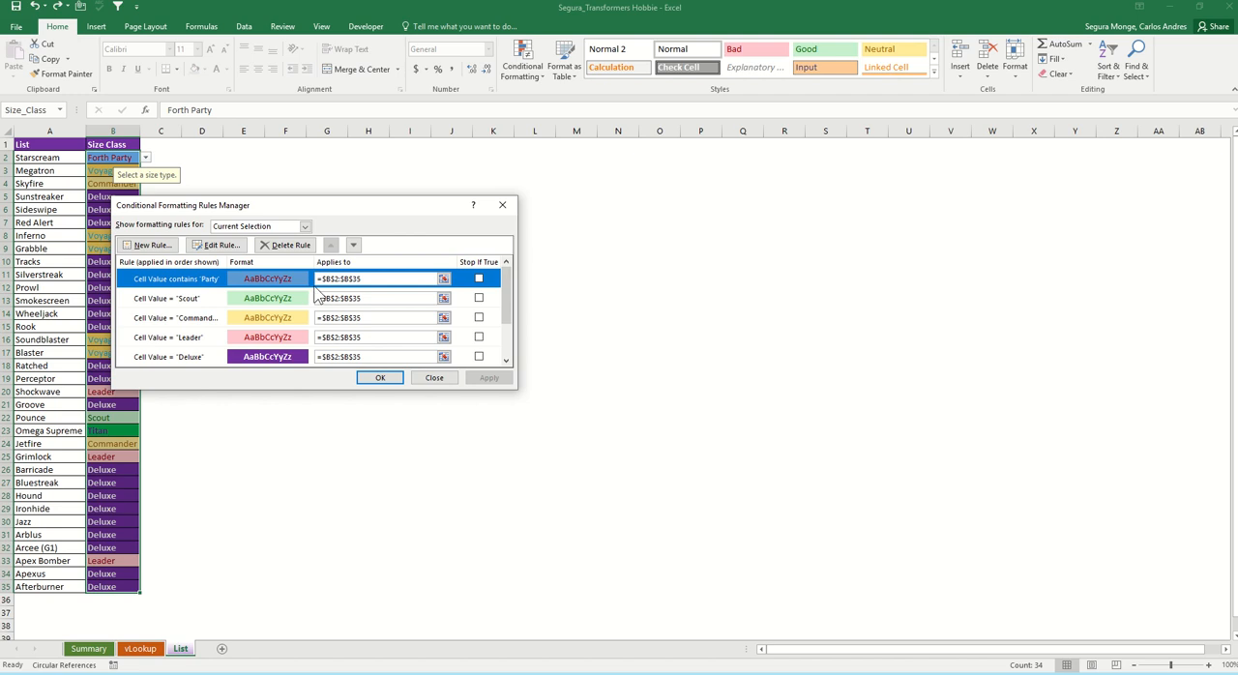
pyautogui.scroll(-1, 315, 298)
pyautogui.scroll(1, 314, 298)
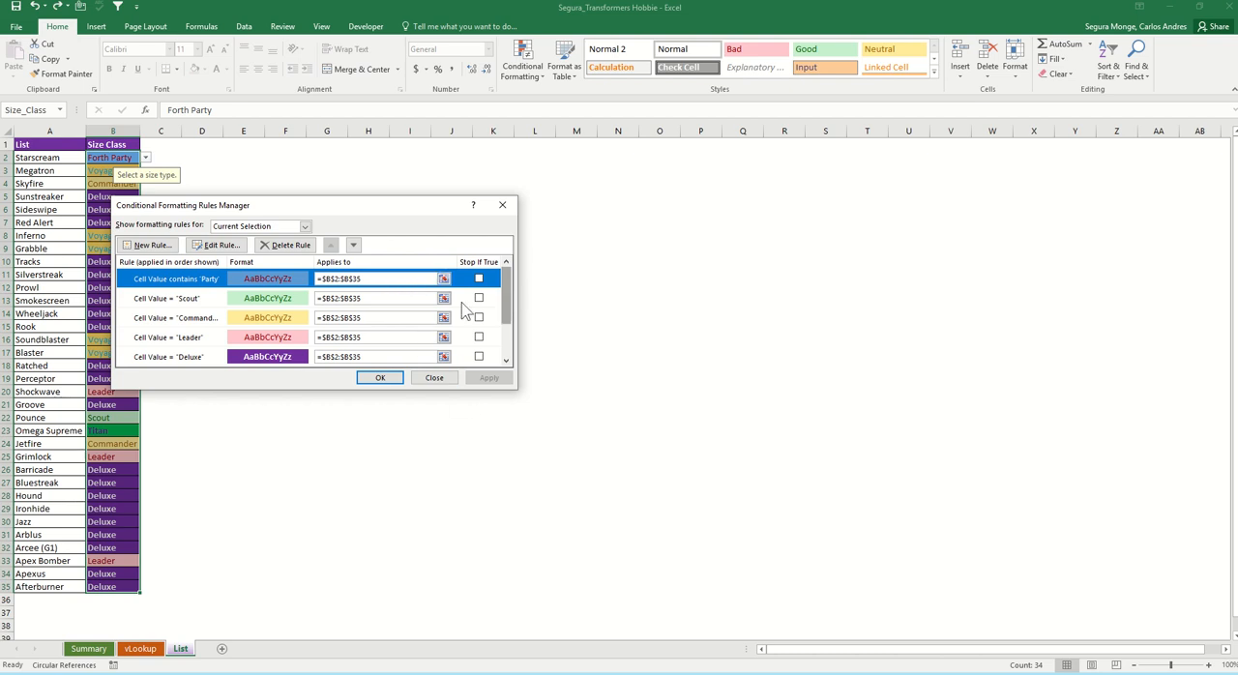
pyautogui.click(387, 379)
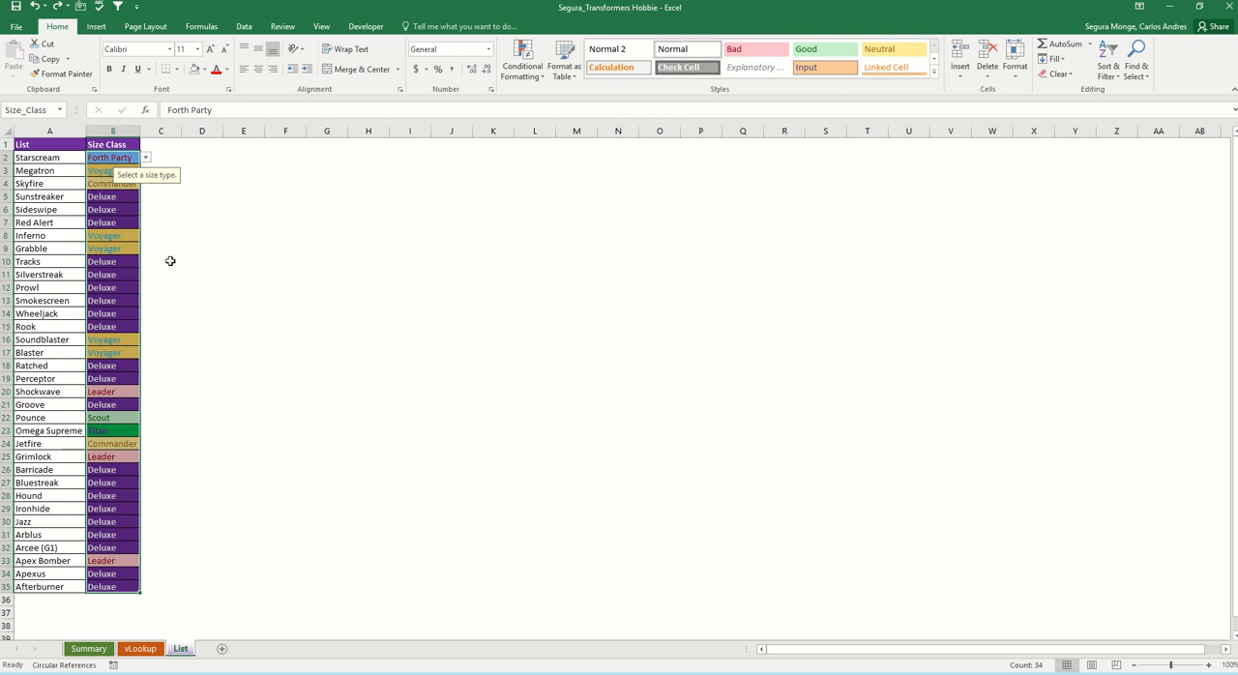
pyautogui.click(105, 173)
pyautogui.click(103, 185)
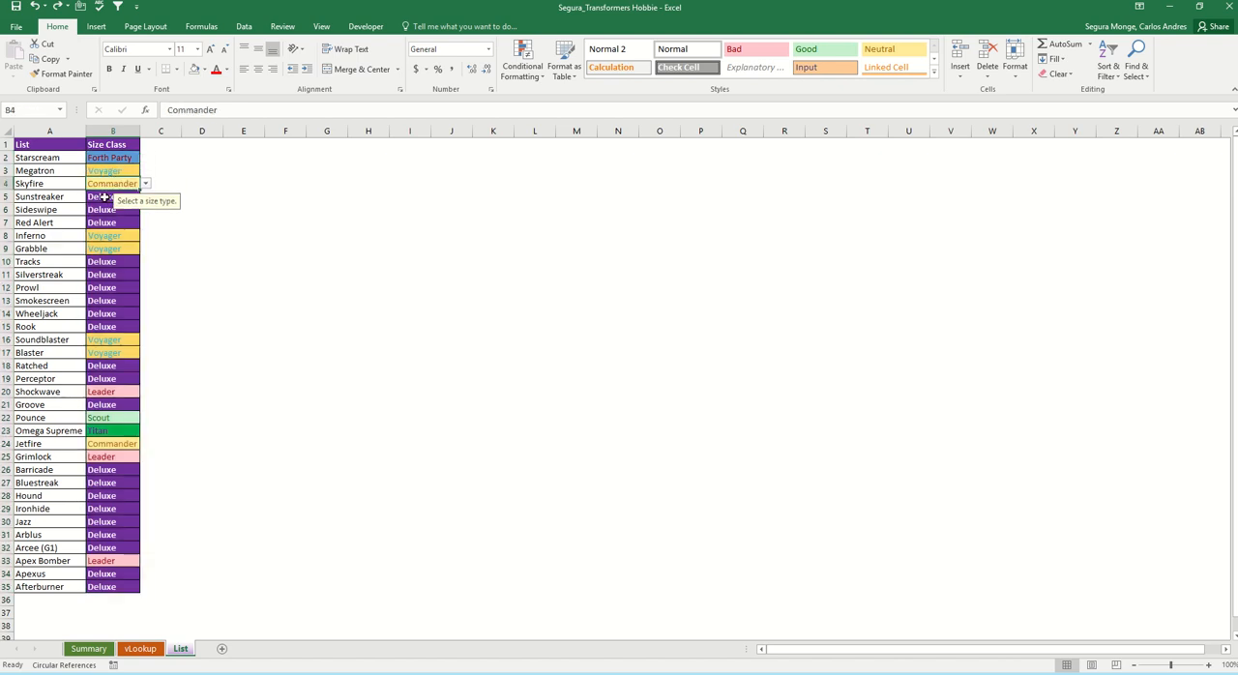
pyautogui.click(103, 210)
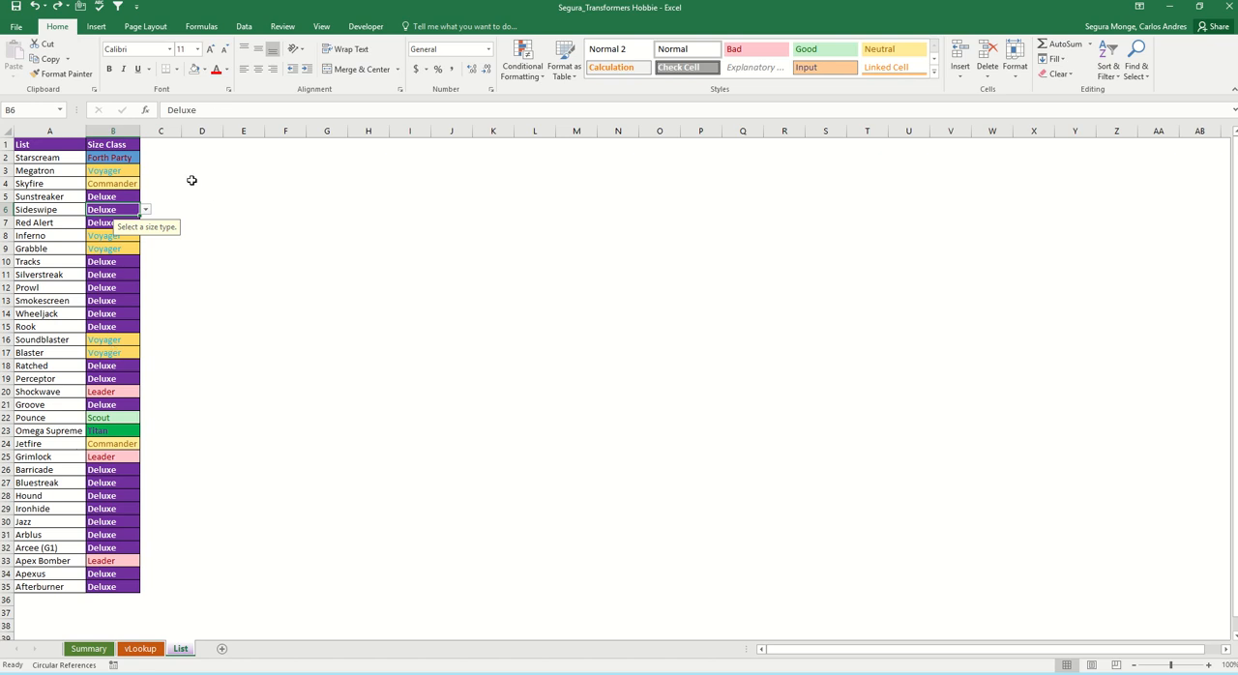
# Step: Turn on filtering for the List and Size Class headers in A1:B1
pyautogui.click(98, 144)
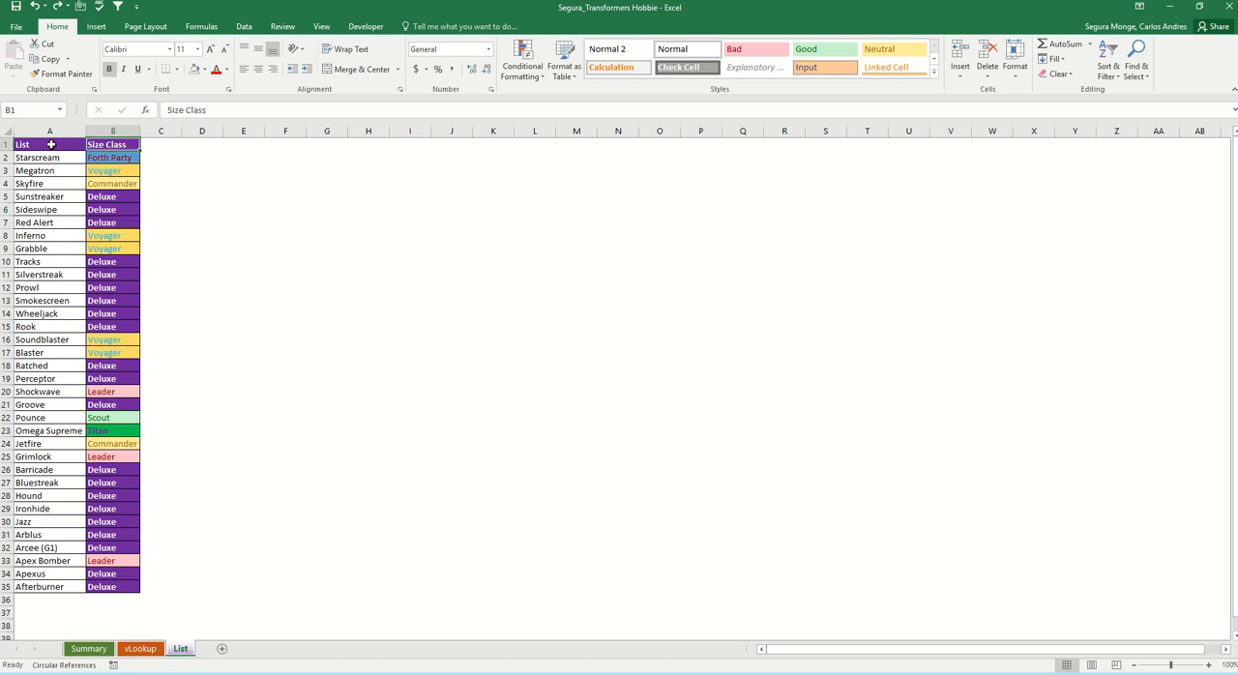
pyautogui.click(244, 29)
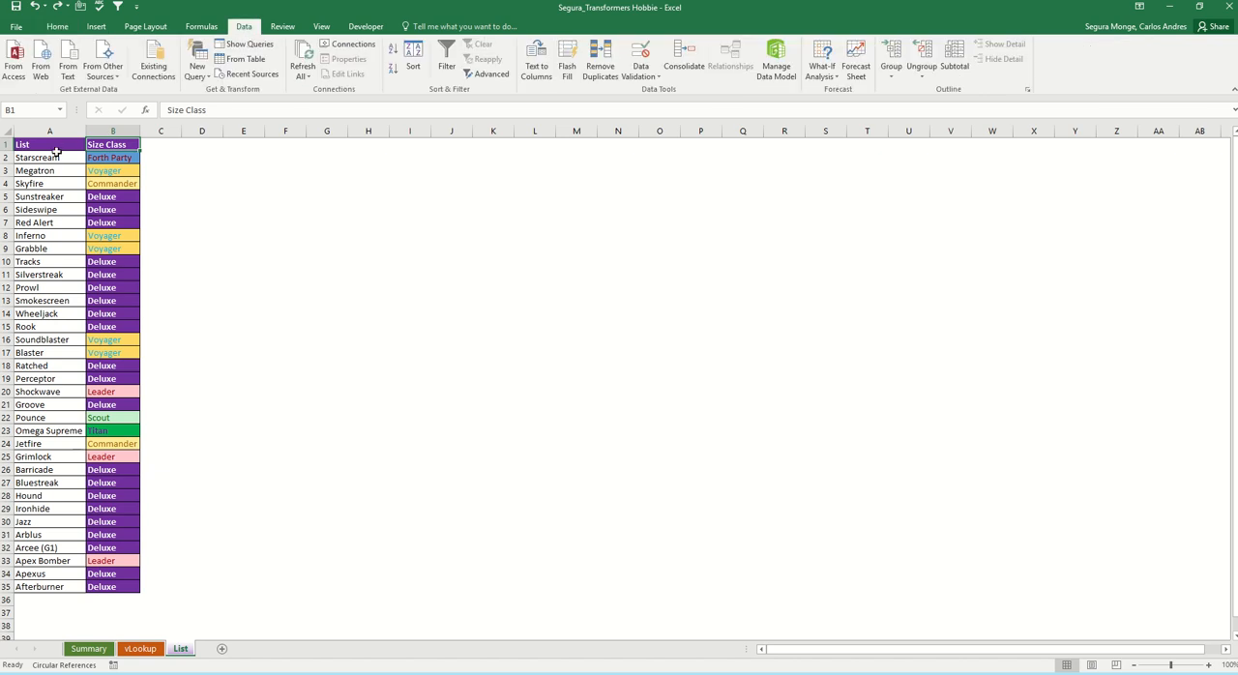
pyautogui.moveTo(100, 143); pyautogui.dragTo(70, 143)
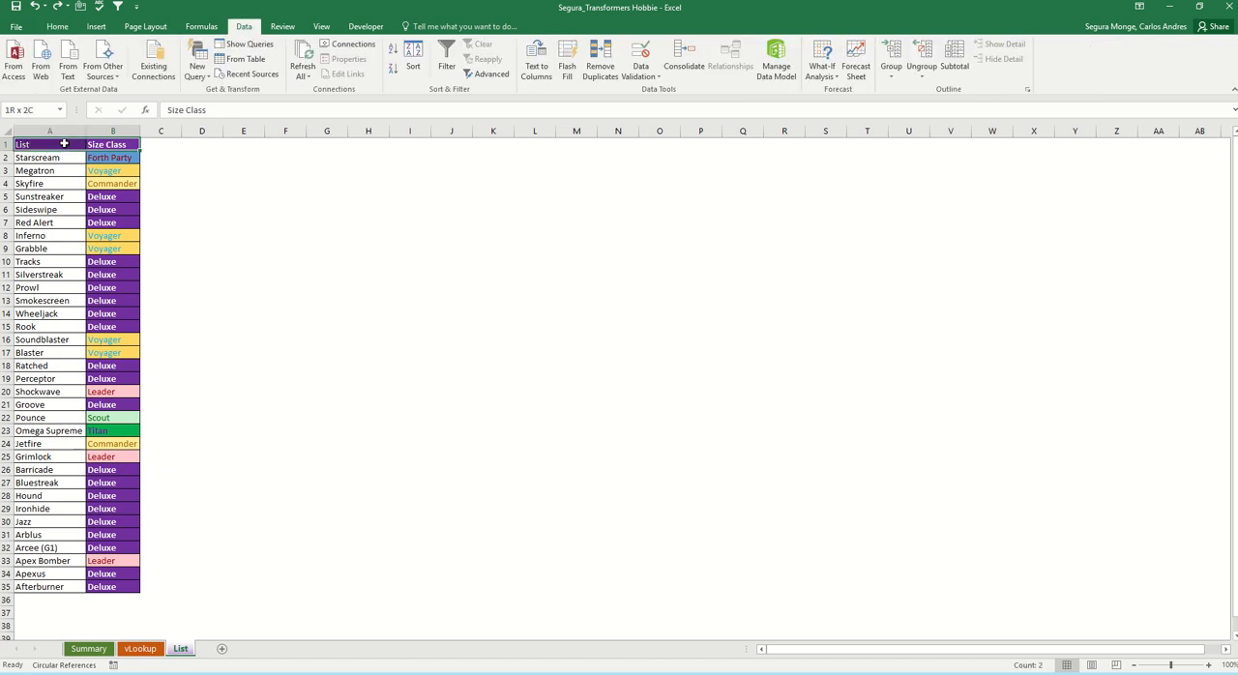
pyautogui.click(117, 6)
# Step: Sort the list by the Size Class cell colour, with the blue cells on top
pyautogui.click(121, 171)
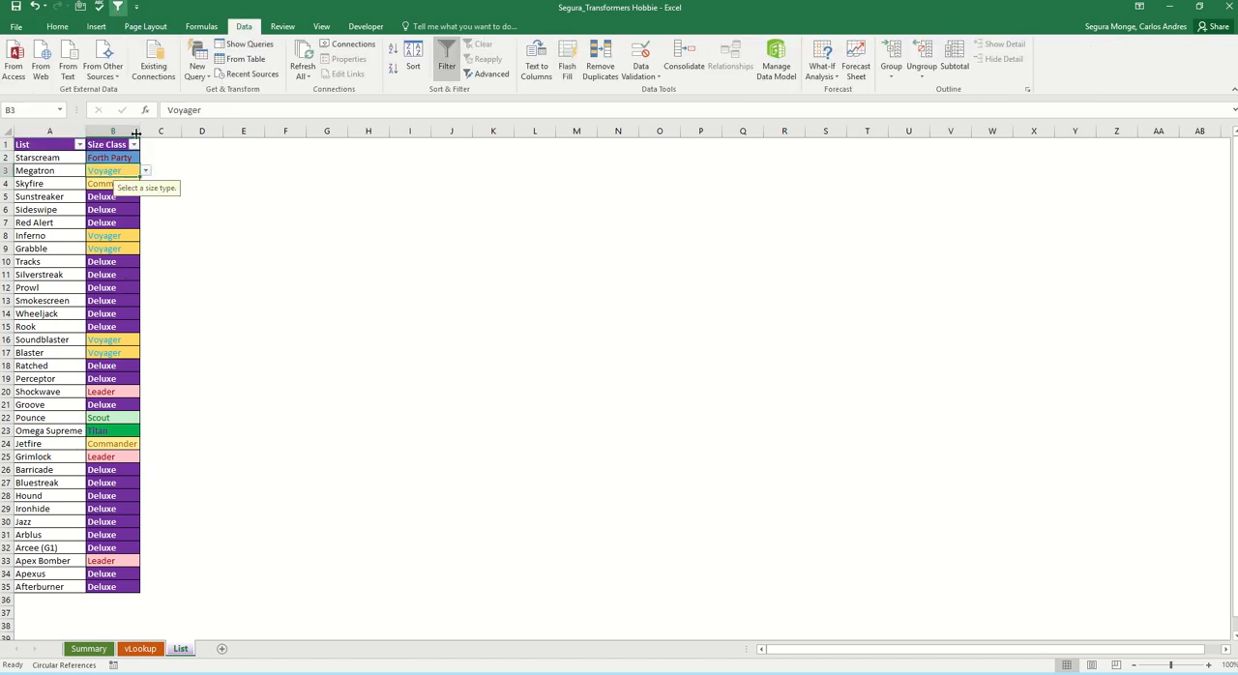
pyautogui.click(134, 144)
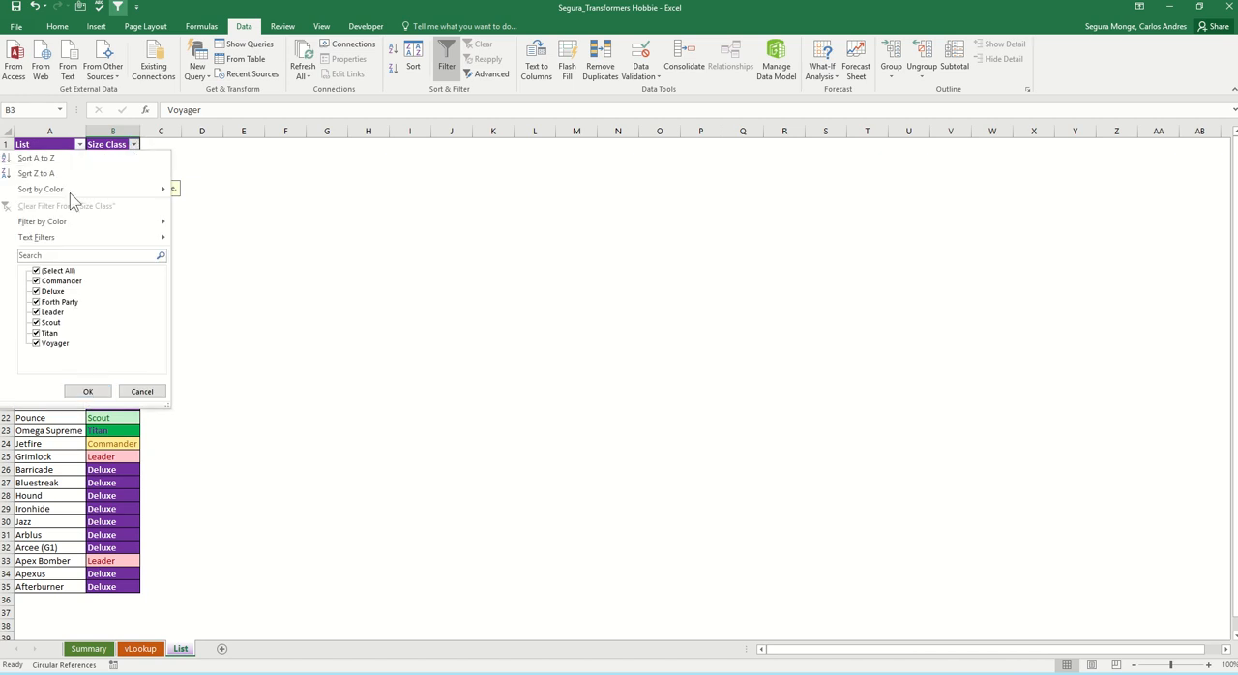
pyautogui.moveTo(36, 195)
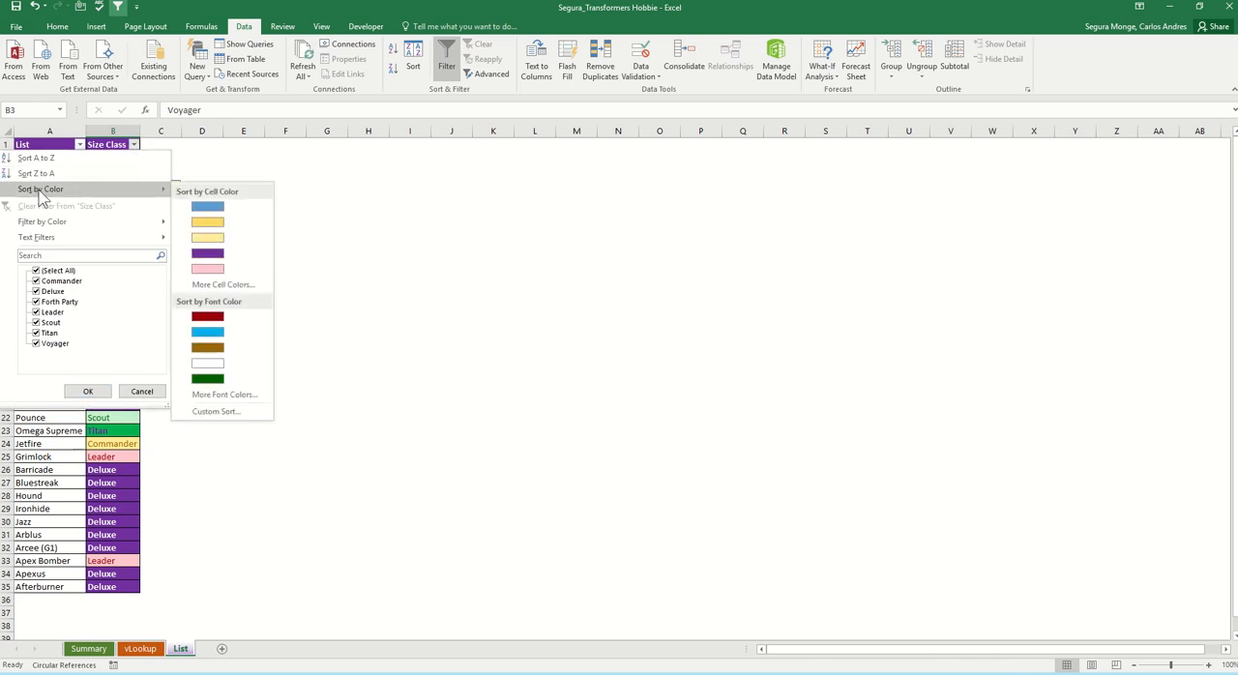
pyautogui.click(207, 208)
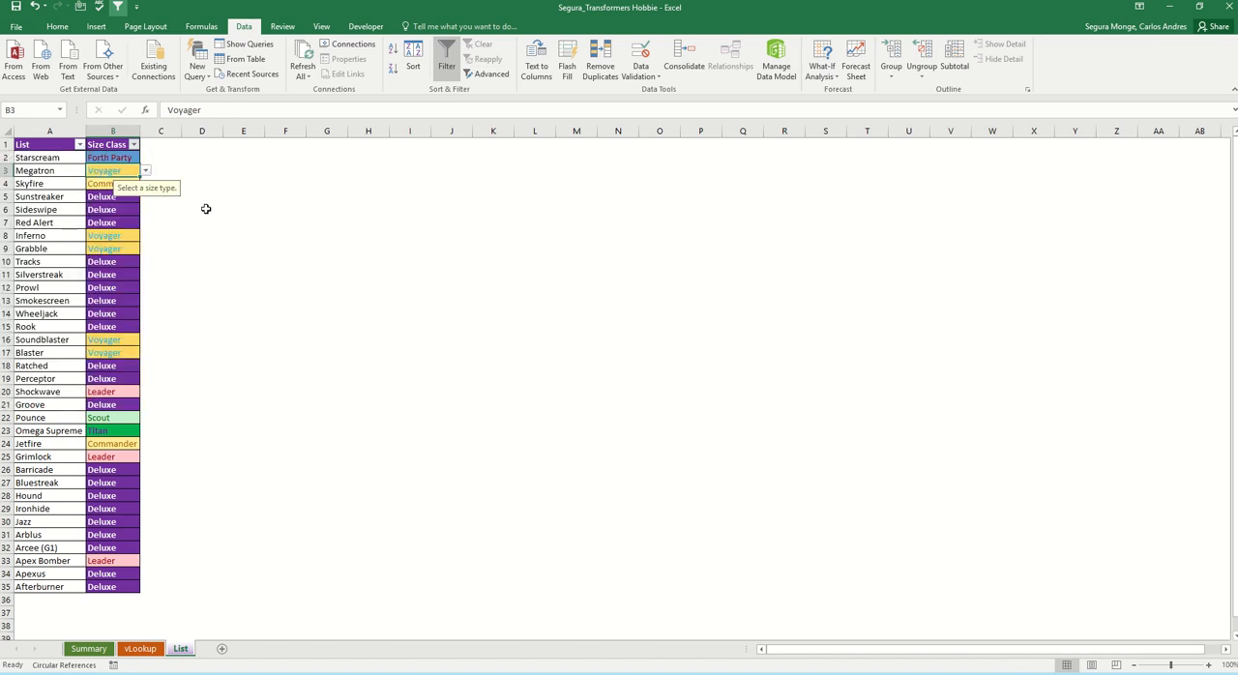
pyautogui.click(203, 209)
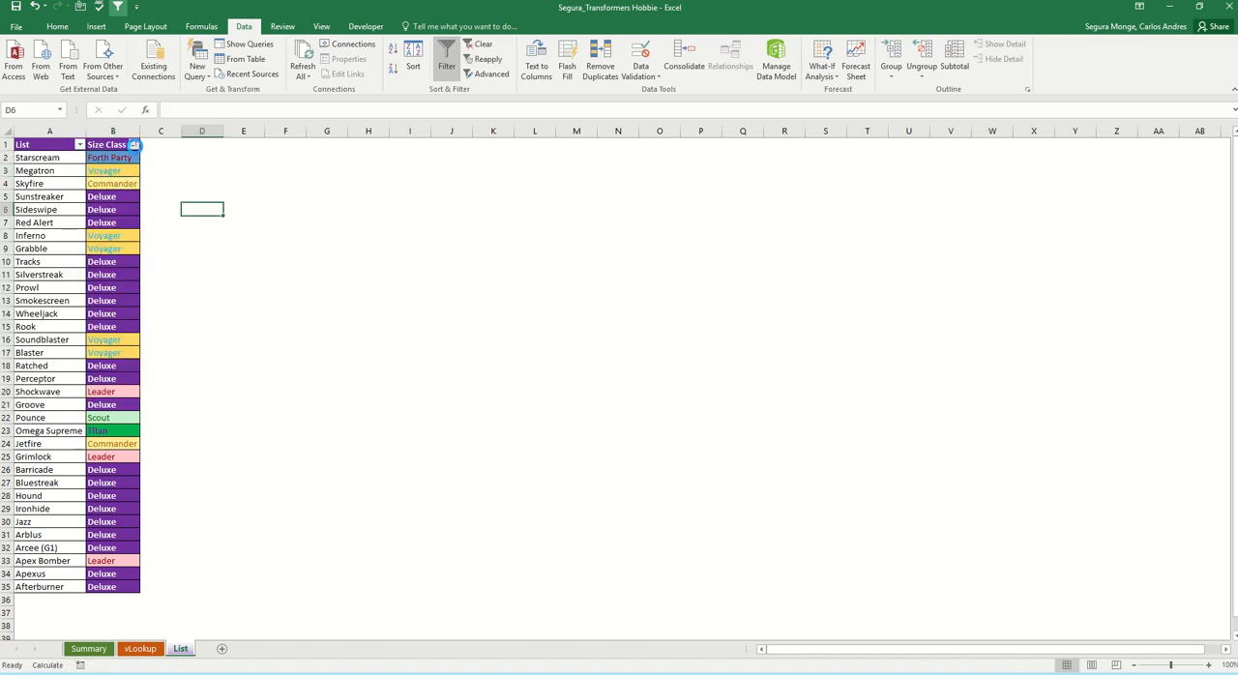
# Step: Sort the list by the Size Class cell colour again, with the gold Voyager cells on top, and dismiss the circular reference warning
pyautogui.click(133, 144)
pyautogui.moveTo(106, 189)
pyautogui.click(206, 230)
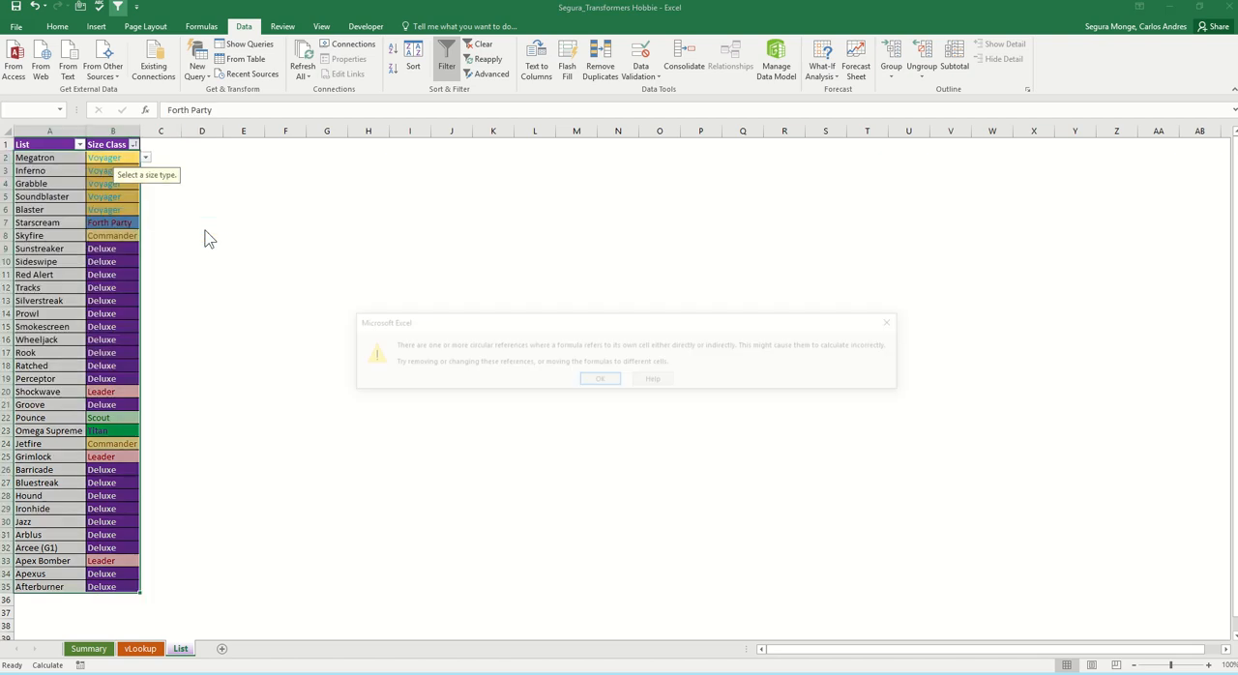
pyautogui.click(600, 381)
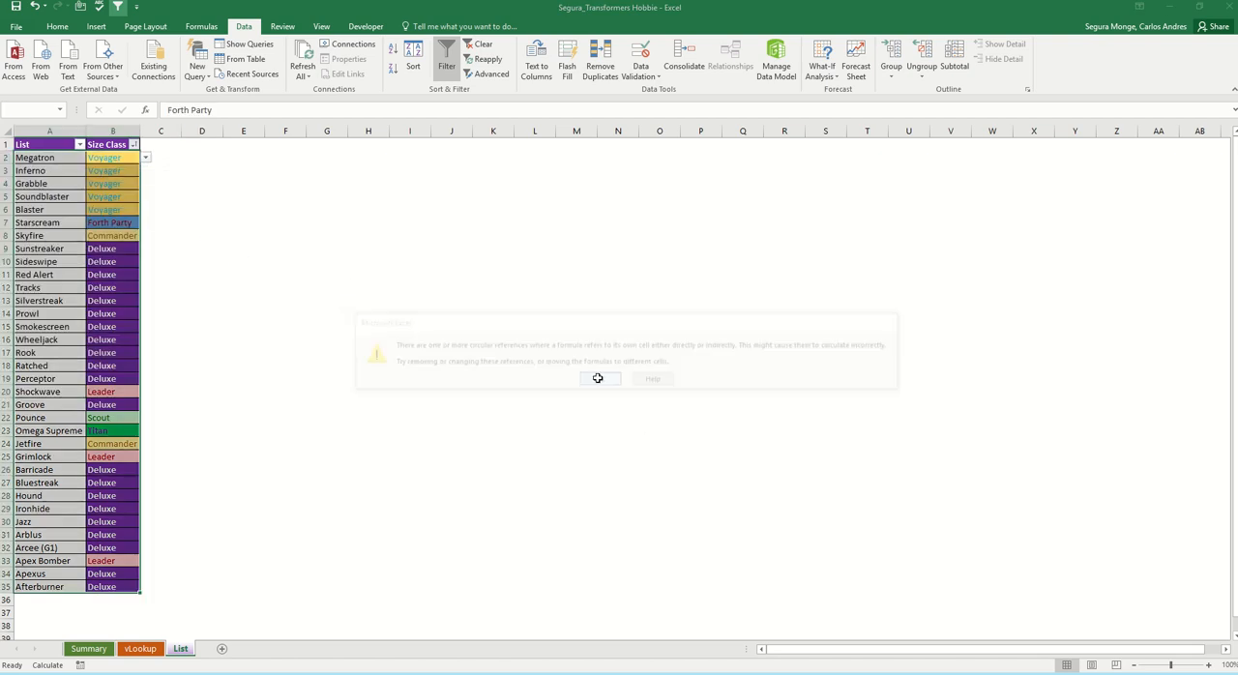
pyautogui.click(150, 249)
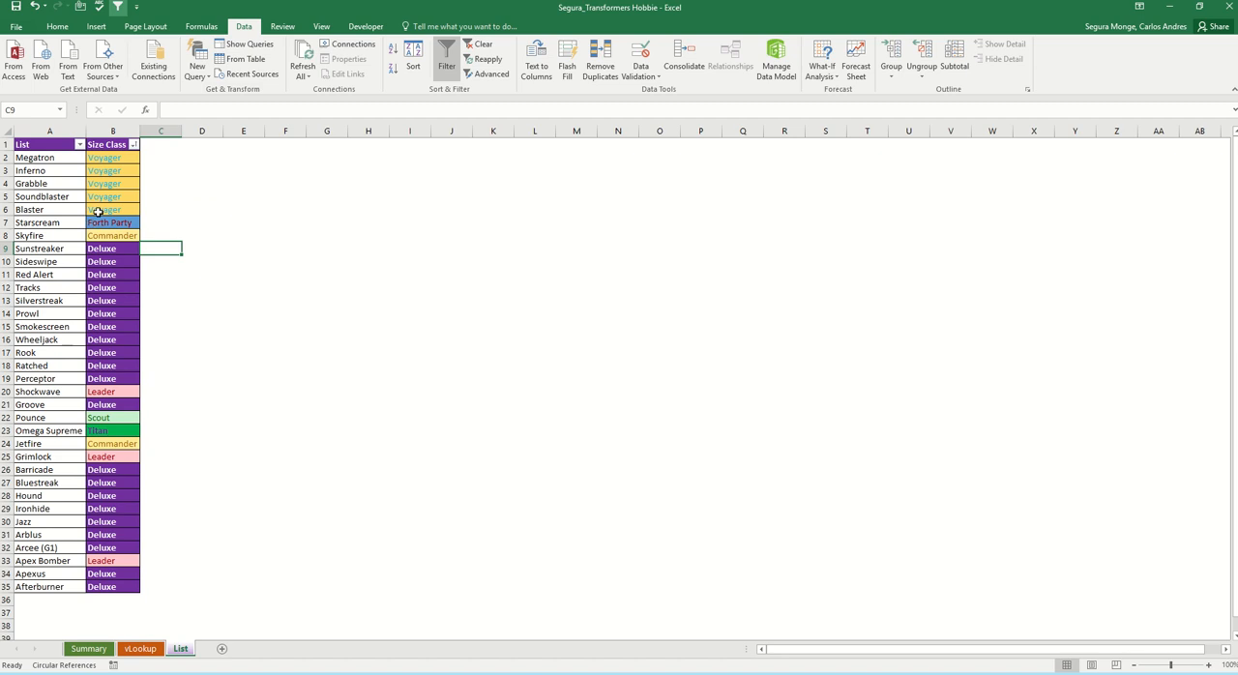
# Step: Sort the list alphabetically by Size Class from A to Z
pyautogui.click(120, 170)
pyautogui.click(134, 144)
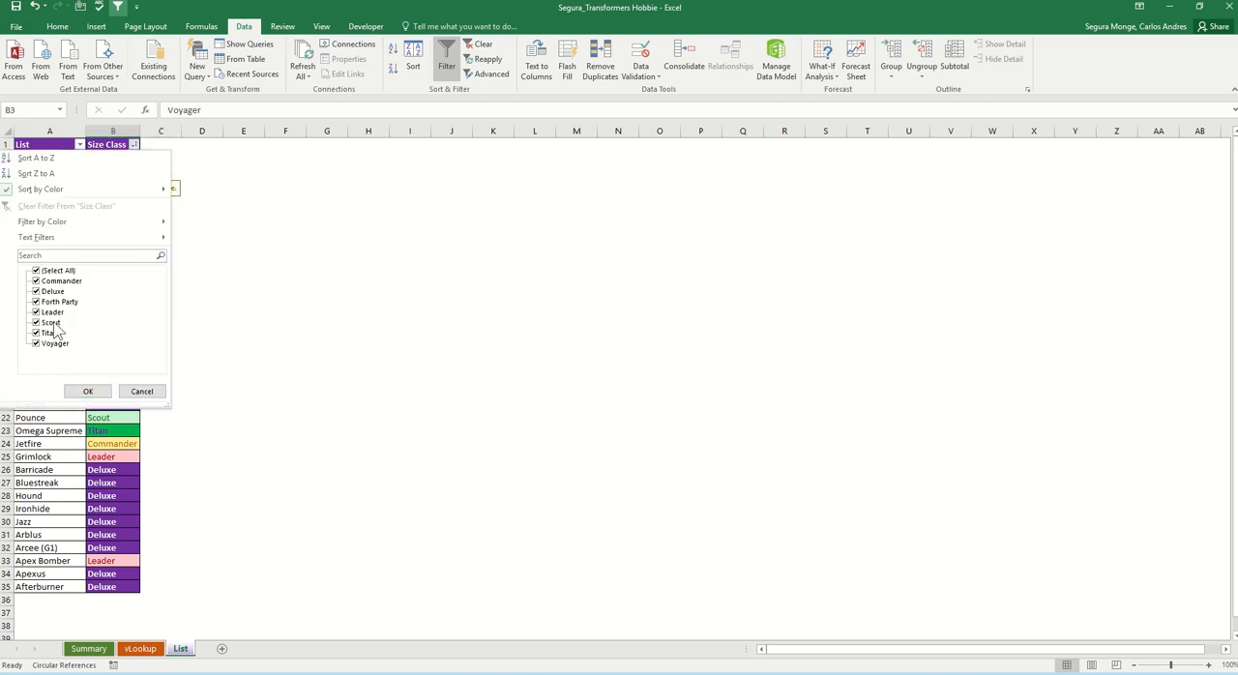
pyautogui.moveTo(116, 198)
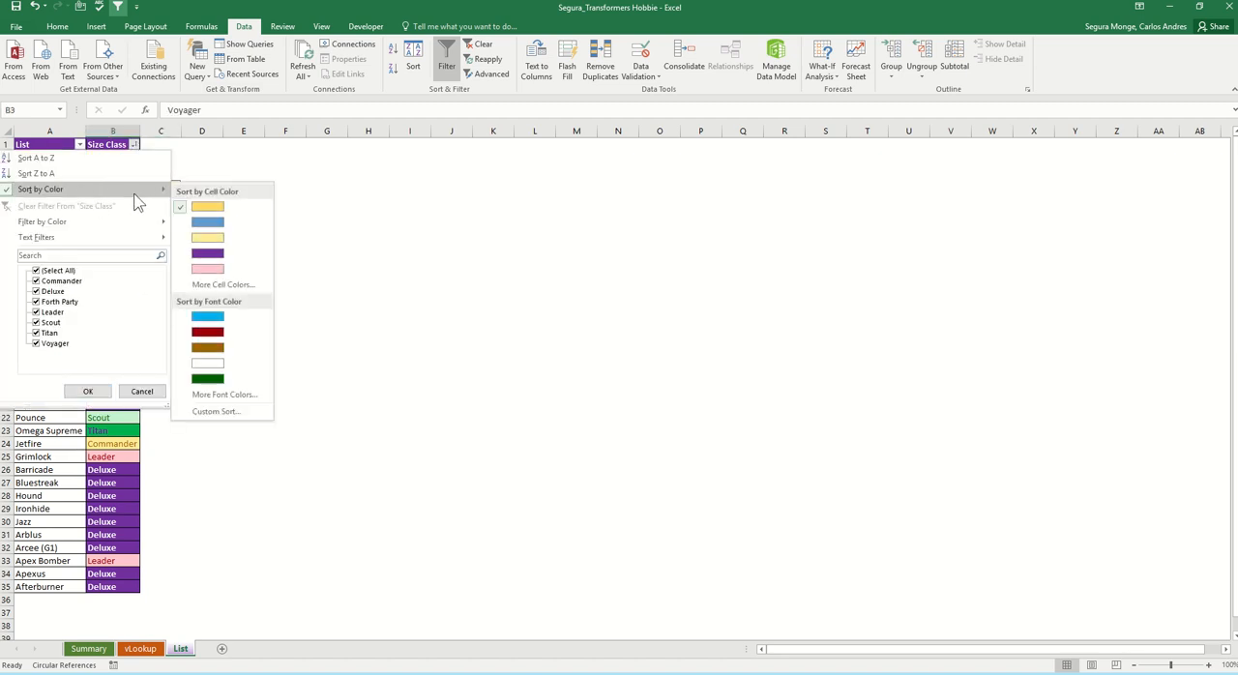
pyautogui.click(41, 161)
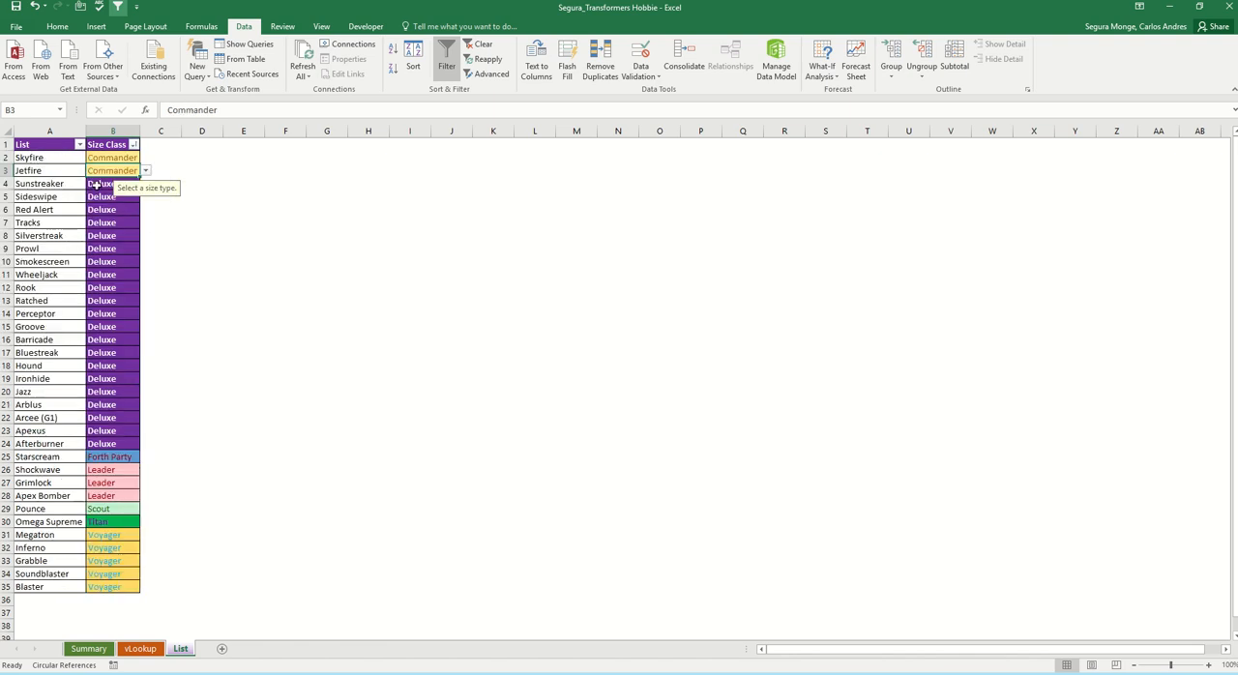
# Step: Sort the list by Size Class in reverse alphabetical order, from Z to A
pyautogui.click(134, 144)
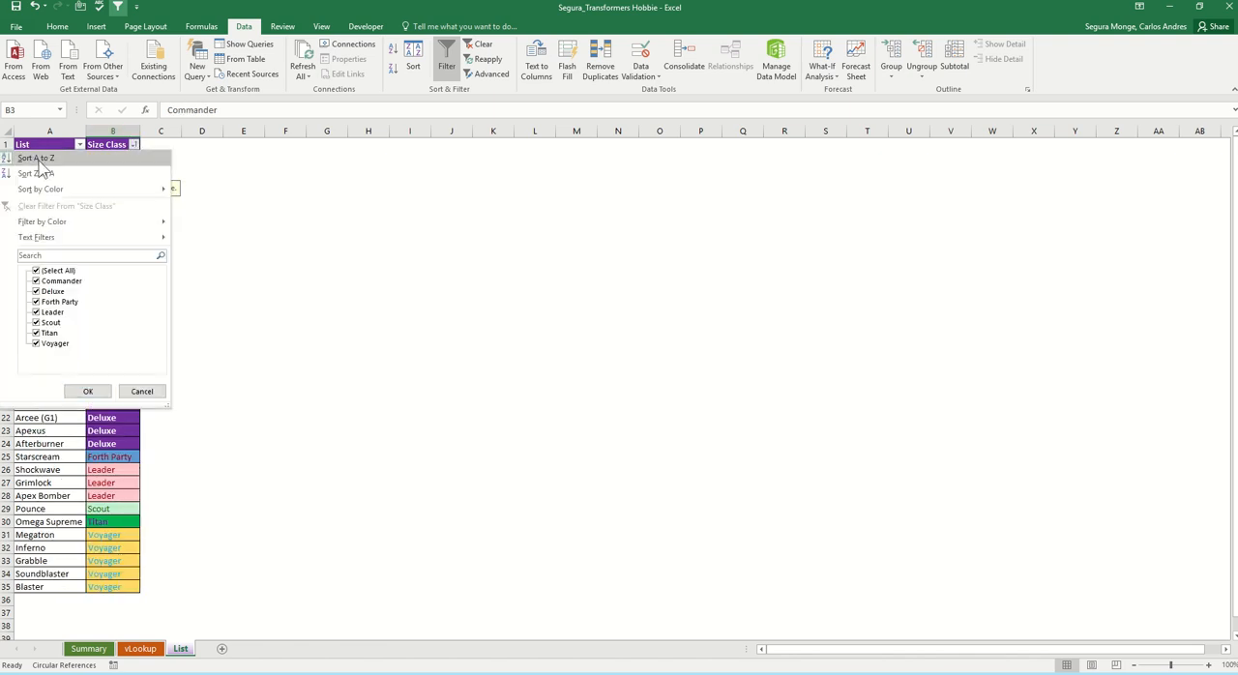
pyautogui.click(37, 173)
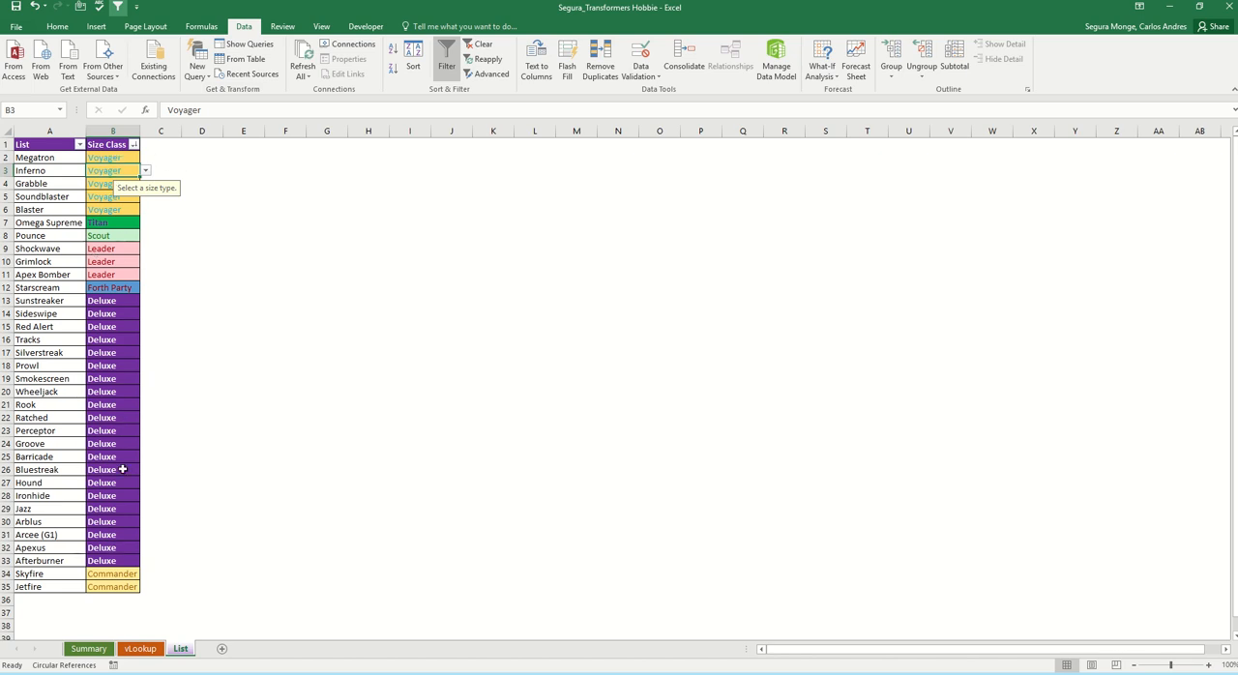
pyautogui.click(191, 246)
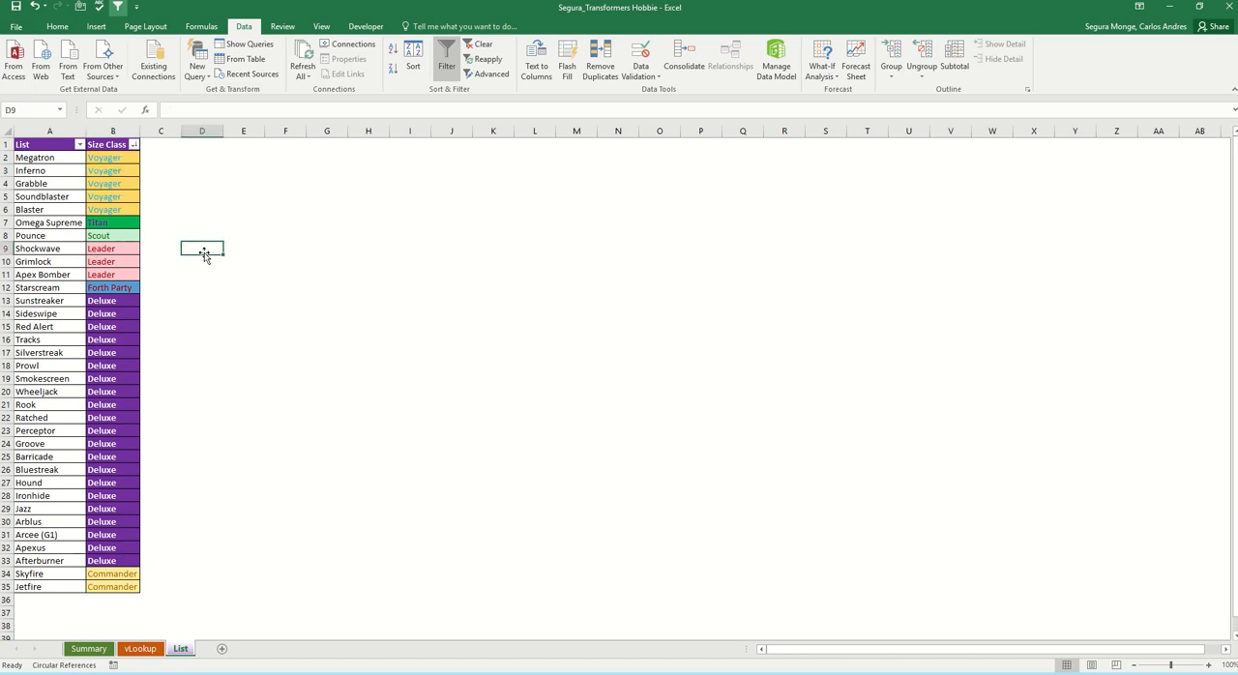